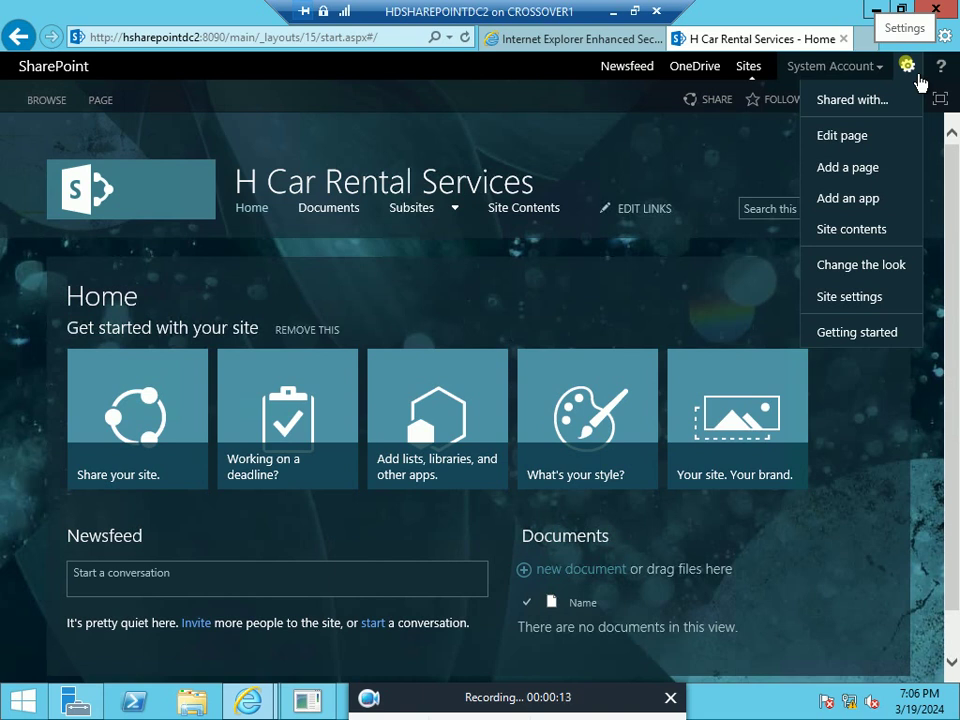
Open Site contents for H Car Rental Services and scroll down to the Subsites list showing IT-SERVICE
{"action": "left_click", "coordinate": [888, 244]}
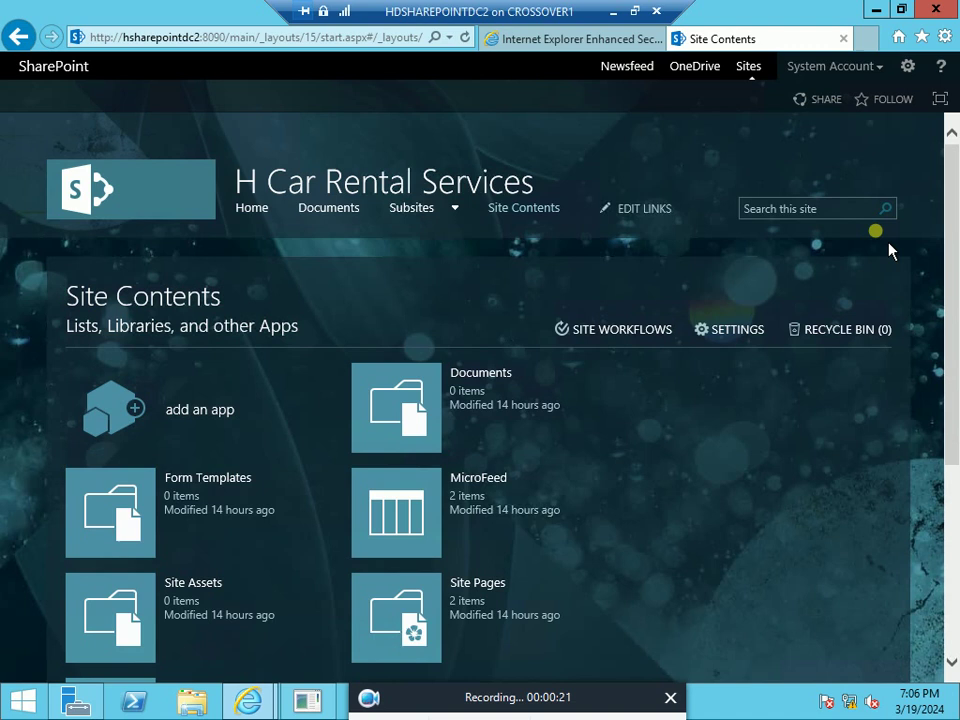
{"action": "scroll", "coordinate": [646, 456], "scroll_direction": "down", "scroll_amount": 5}
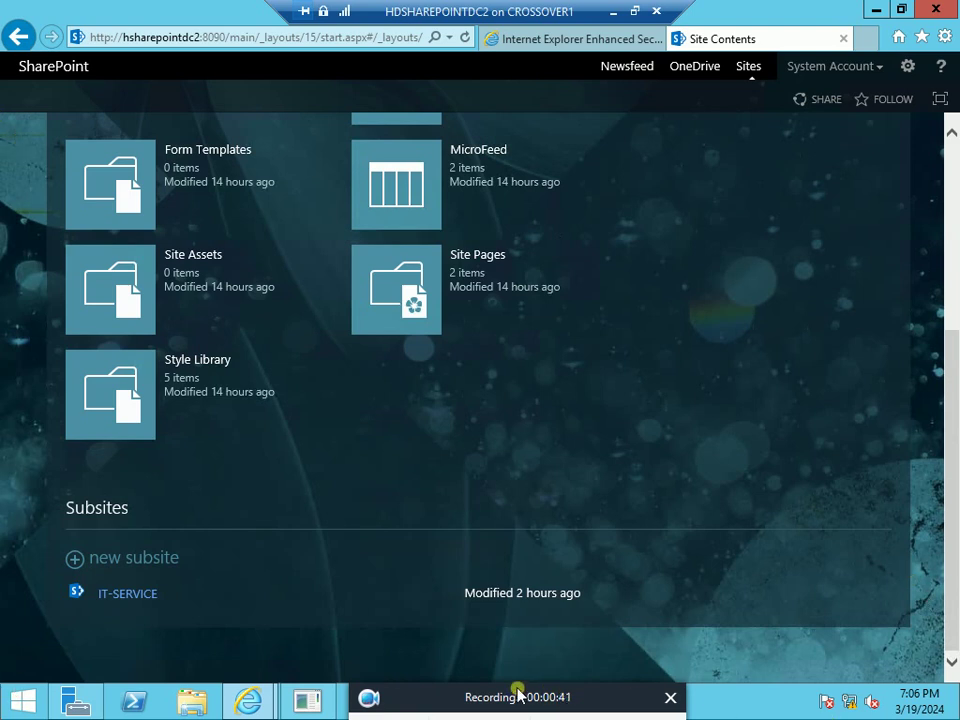
{"action": "mouse_move", "coordinate": [491, 690]}
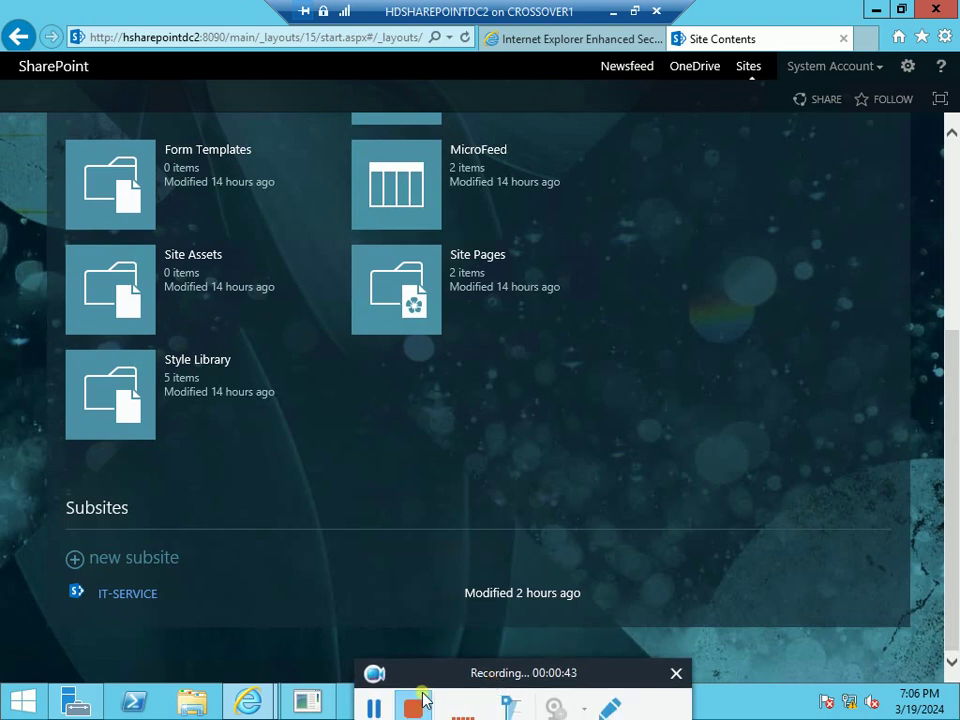
{"action": "left_click", "coordinate": [386, 705]}
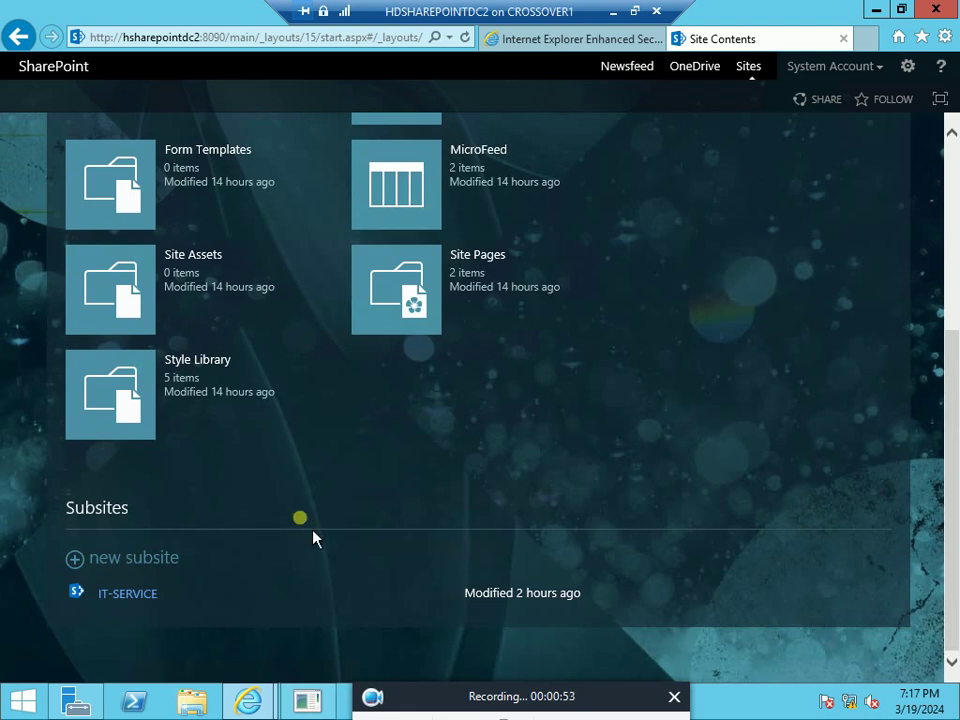
Start a new subsite titled HR with description 'tHIS WEB PAGE IS FOR HUMAN RESOURCE DEPARTMENT'
{"action": "left_click", "coordinate": [138, 574]}
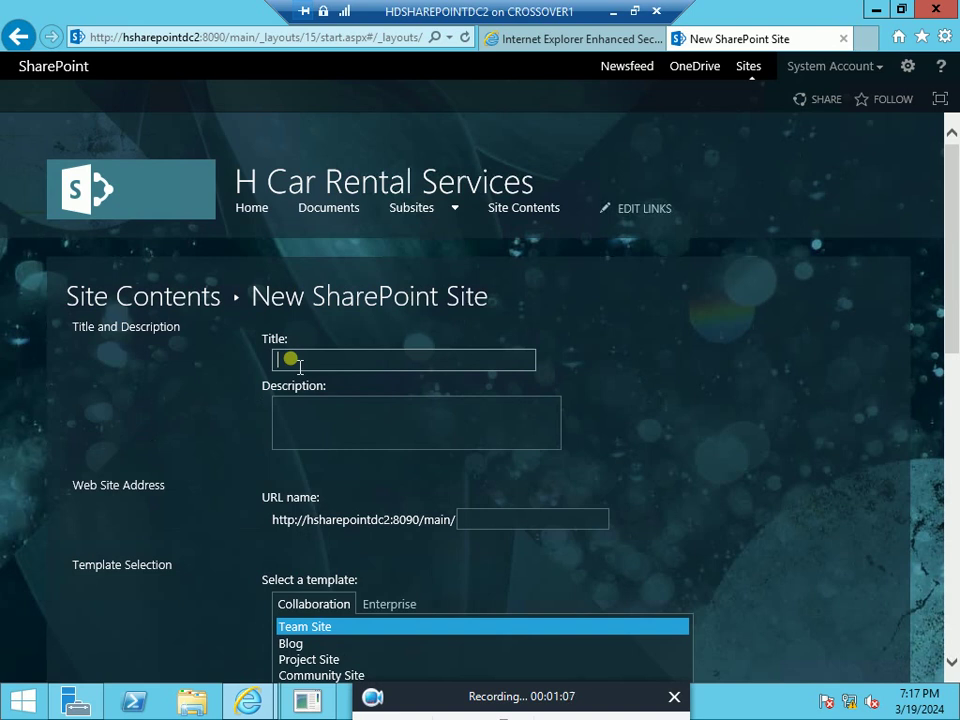
{"action": "type", "text": "HR"}
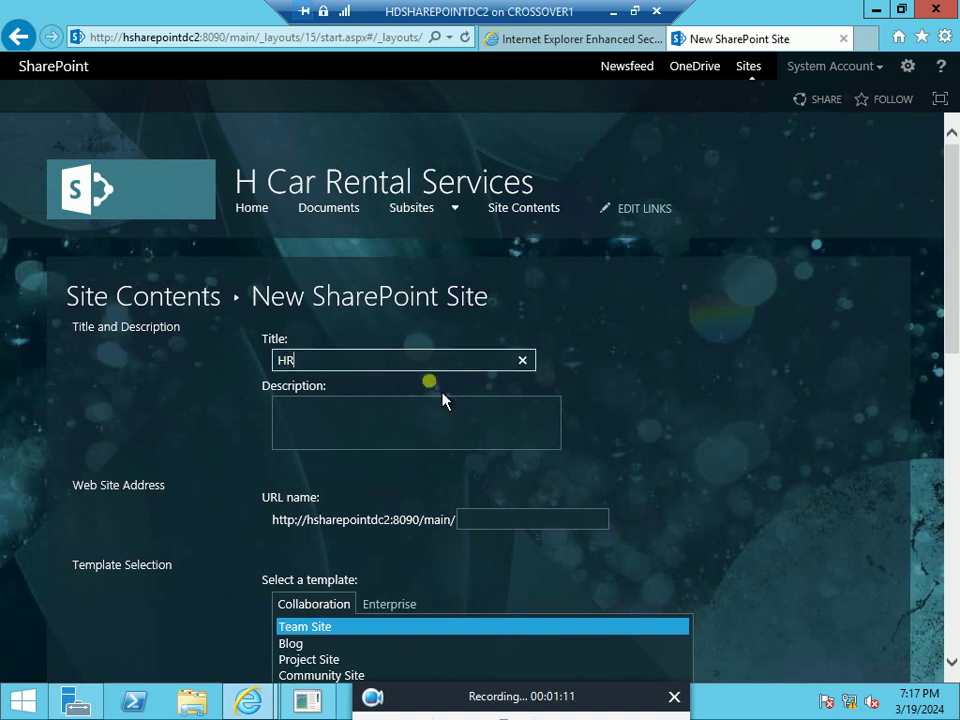
{"action": "left_click", "coordinate": [391, 437]}
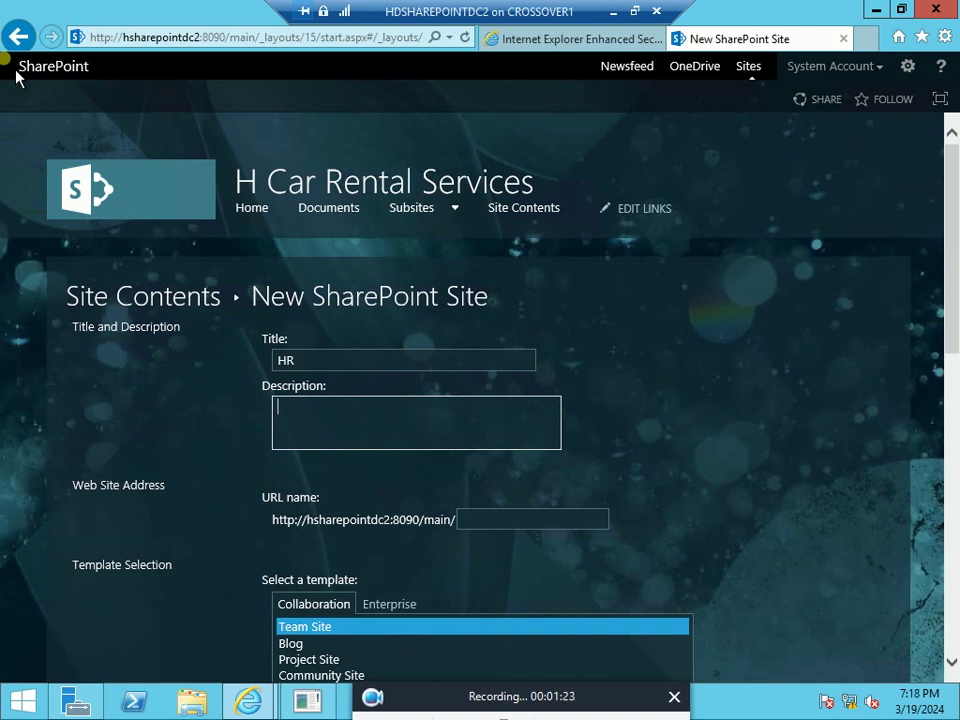
{"action": "type", "text": "tHIS WEB PAG"}
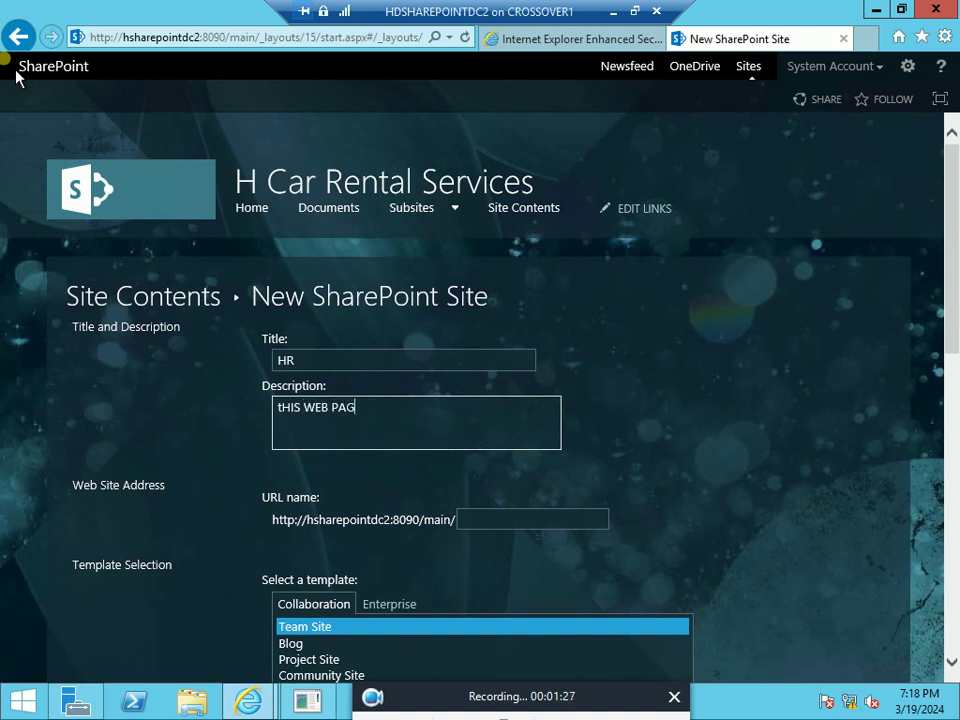
{"action": "type", "text": "E IS FOR HUMAN R"}
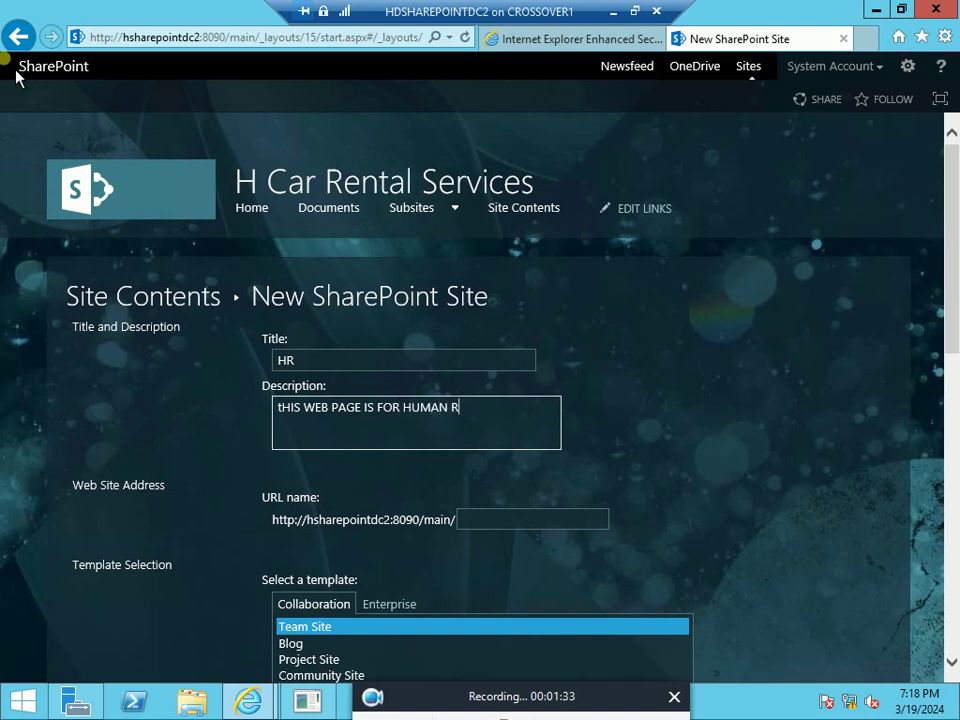
{"action": "type", "text": "ESOURCE DEPA"}
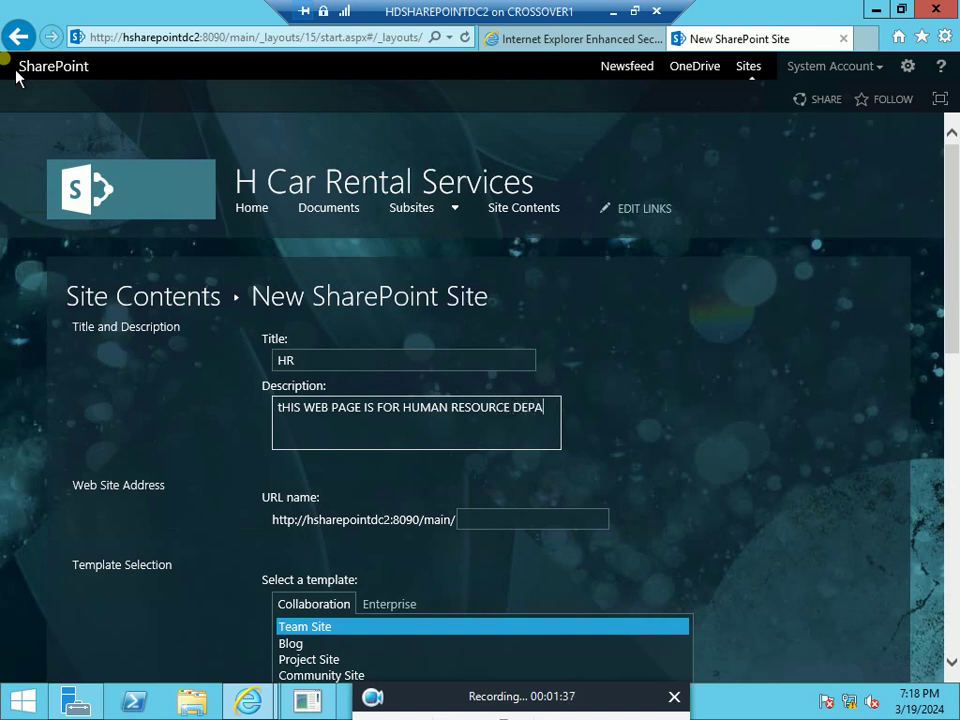
{"action": "type", "text": "RTMENT"}
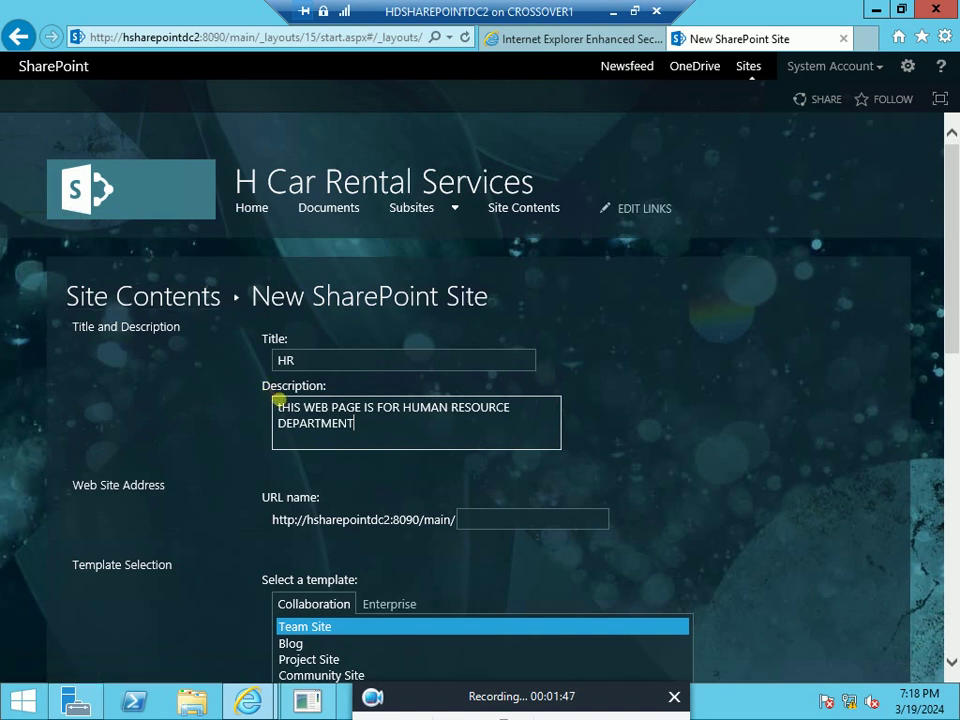
Retype the description as 'This web page is for human resource department' and set URL name hr
{"action": "left_click", "coordinate": [281, 407]}
{"action": "key", "text": "BackSpace"}
{"action": "type", "text": "T"}
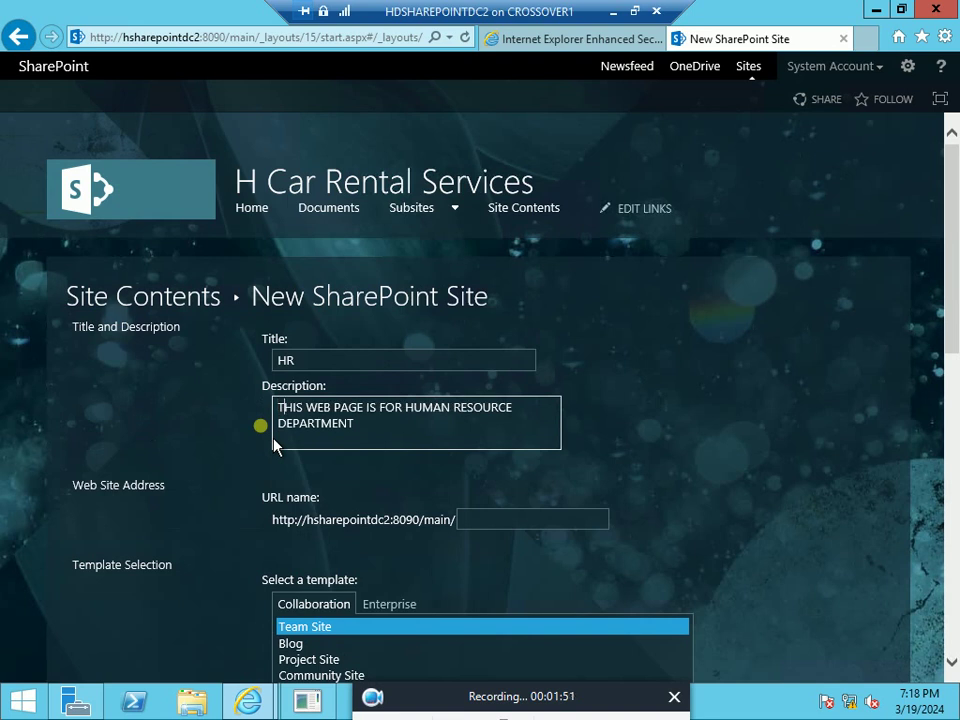
{"action": "left_click_drag", "start_coordinate": [364, 424], "coordinate": [262, 415]}
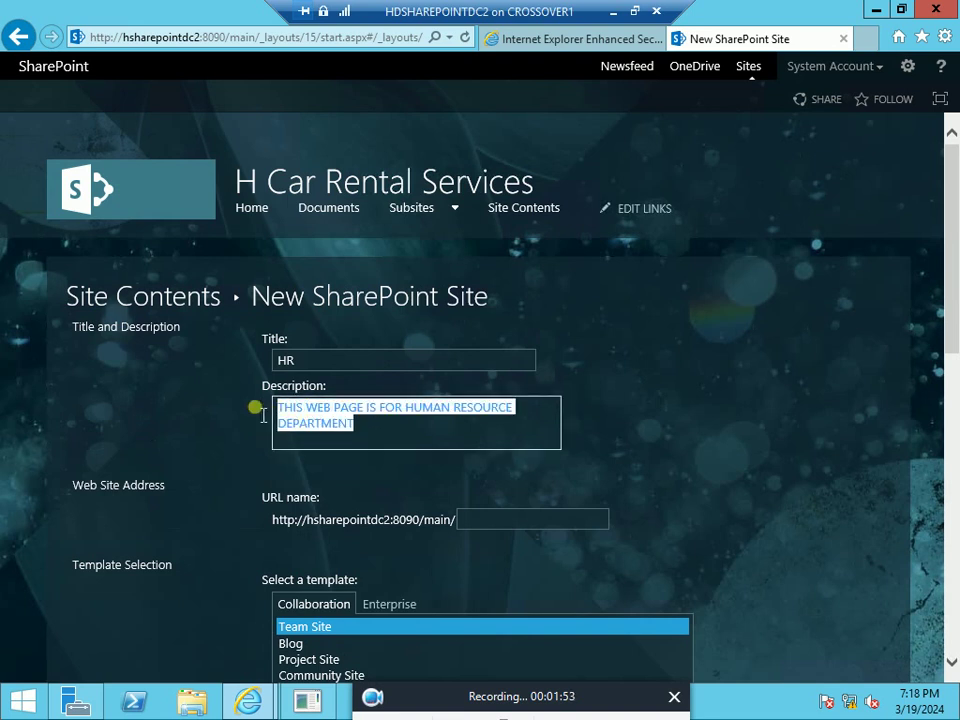
{"action": "key", "text": "BackSpace"}
{"action": "type", "text": "This we"}
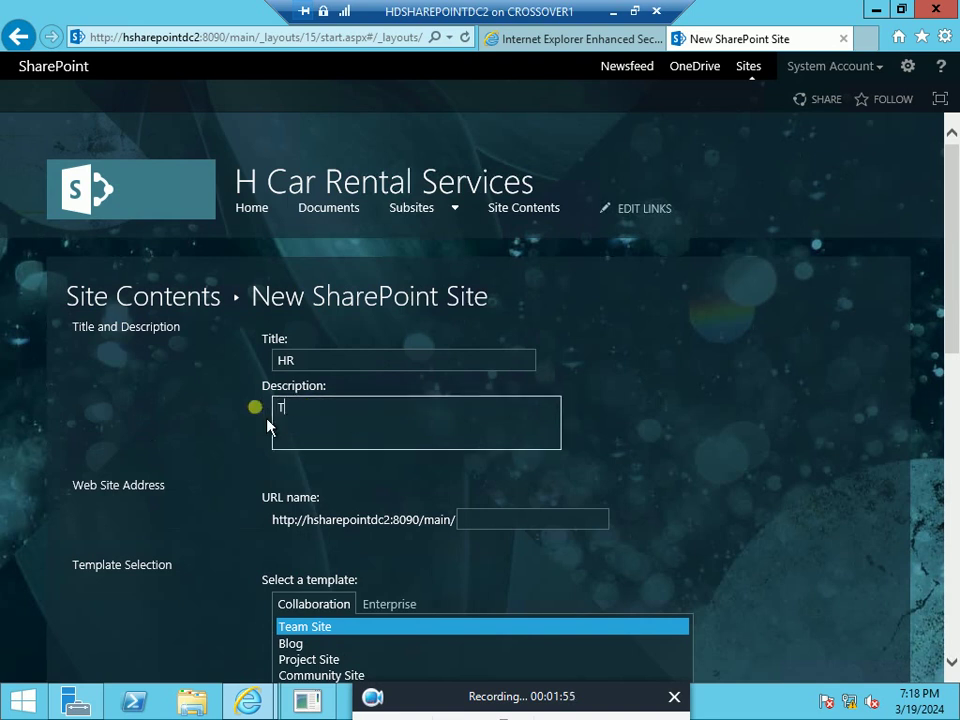
{"action": "type", "text": "b page is for hu"}
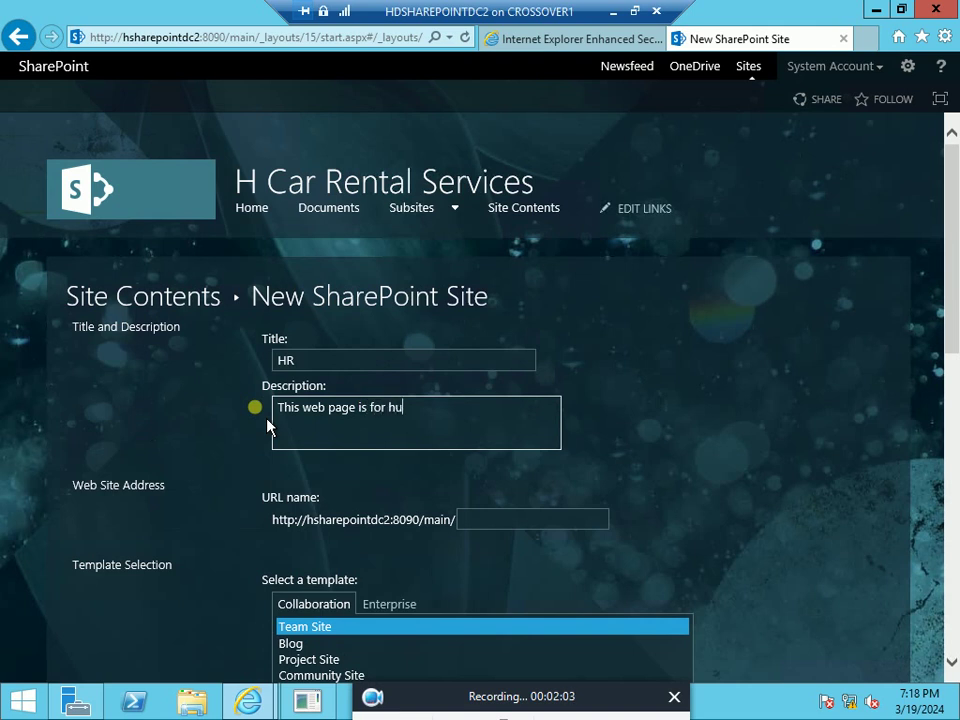
{"action": "type", "text": "man resource depart"}
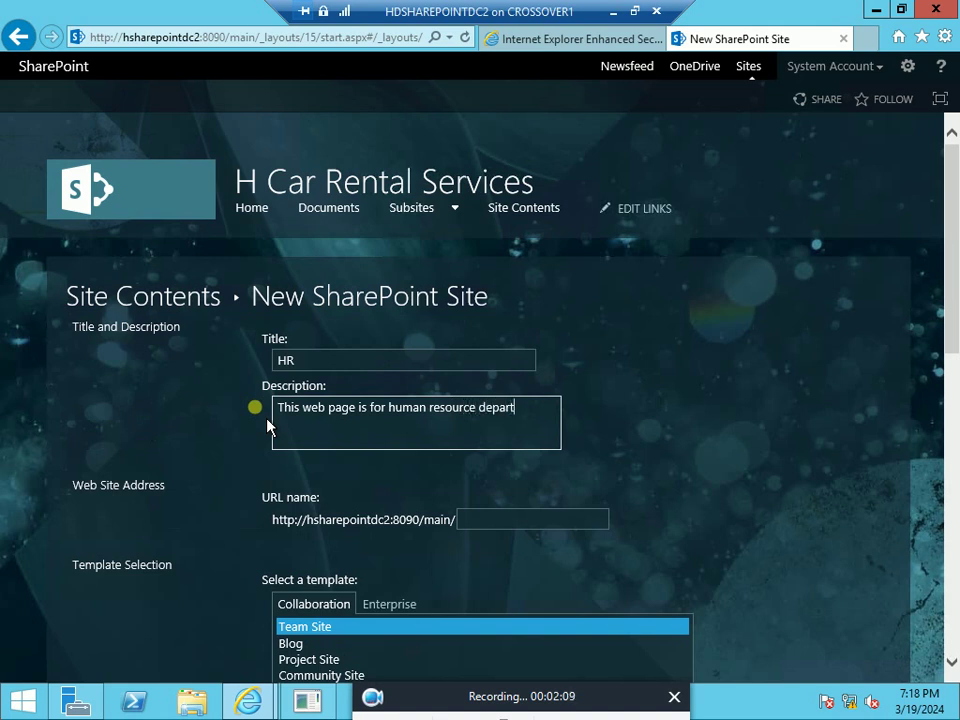
{"action": "type", "text": "ment"}
{"action": "left_click", "coordinate": [476, 521]}
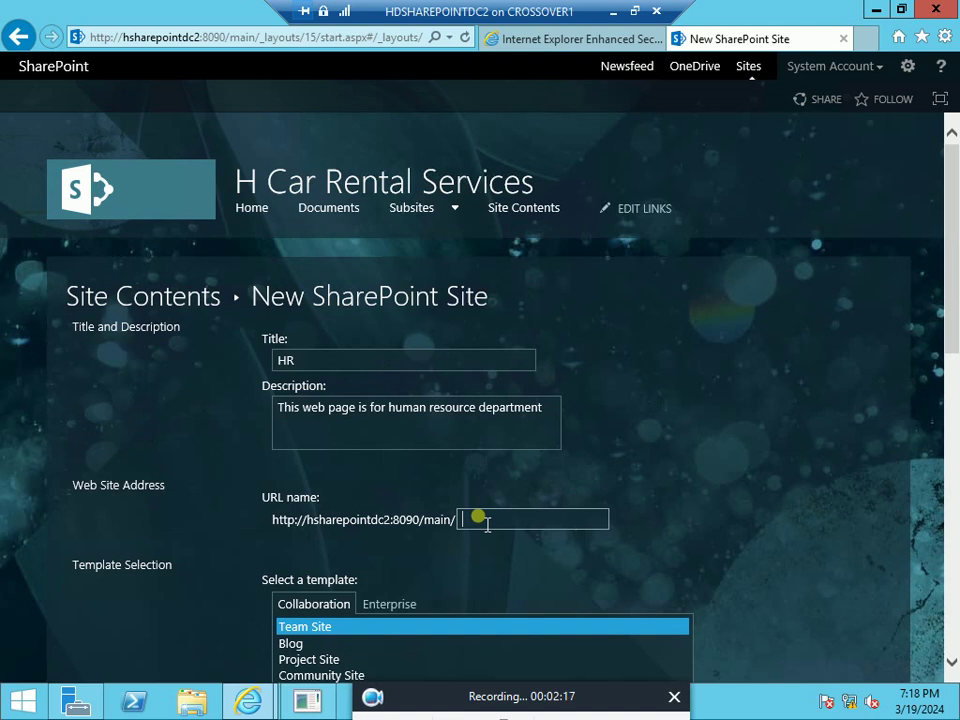
{"action": "type", "text": "hr"}
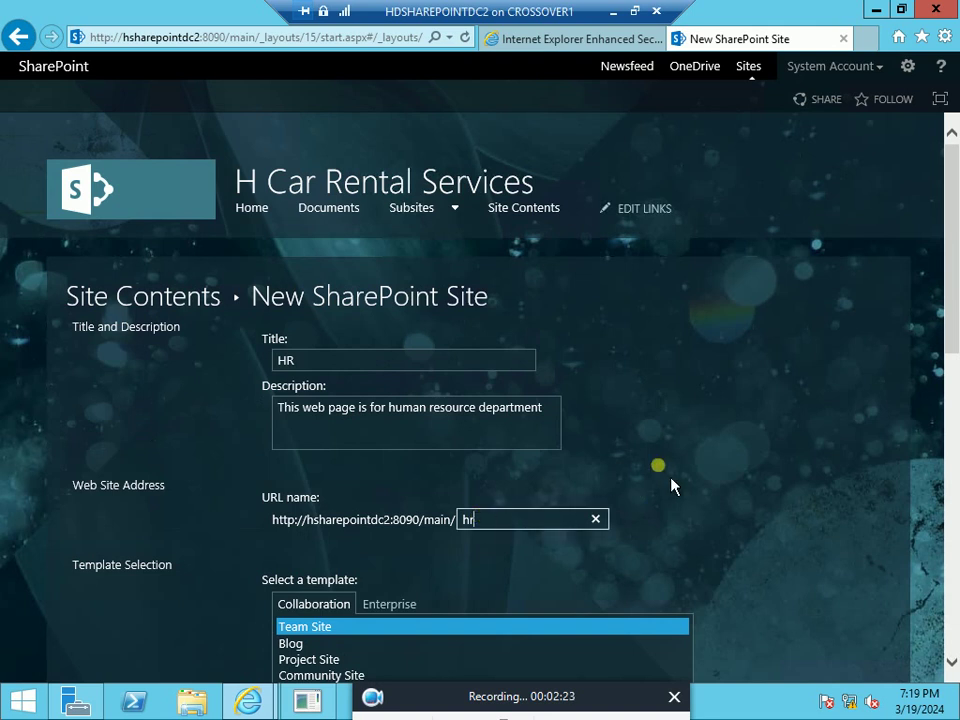
Set the HR subsite to appear on the parent's Quick Launch and create it
{"action": "scroll", "coordinate": [671, 485], "scroll_direction": "down", "scroll_amount": 3}
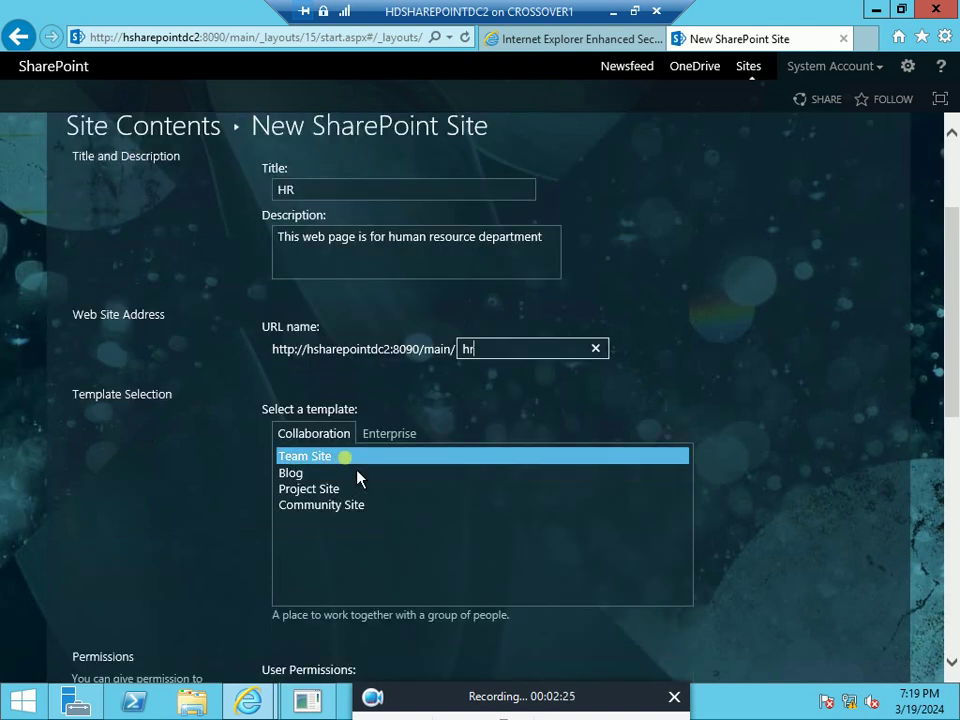
{"action": "left_click", "coordinate": [786, 334]}
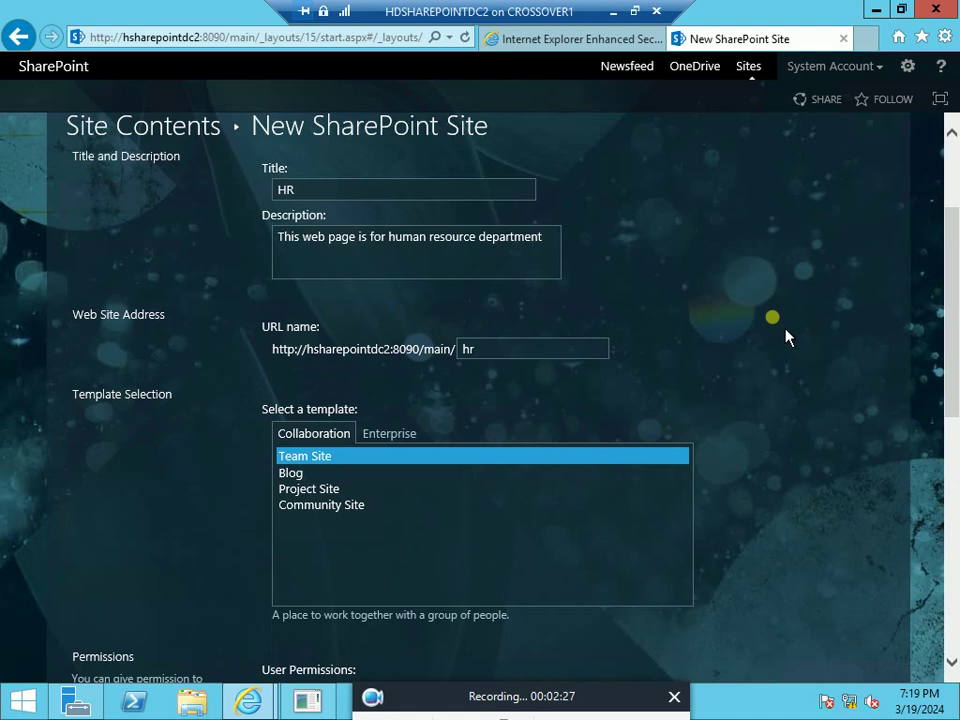
{"action": "scroll", "coordinate": [955, 280], "scroll_direction": "down", "scroll_amount": 2}
{"action": "scroll", "coordinate": [794, 390], "scroll_direction": "down", "scroll_amount": 3}
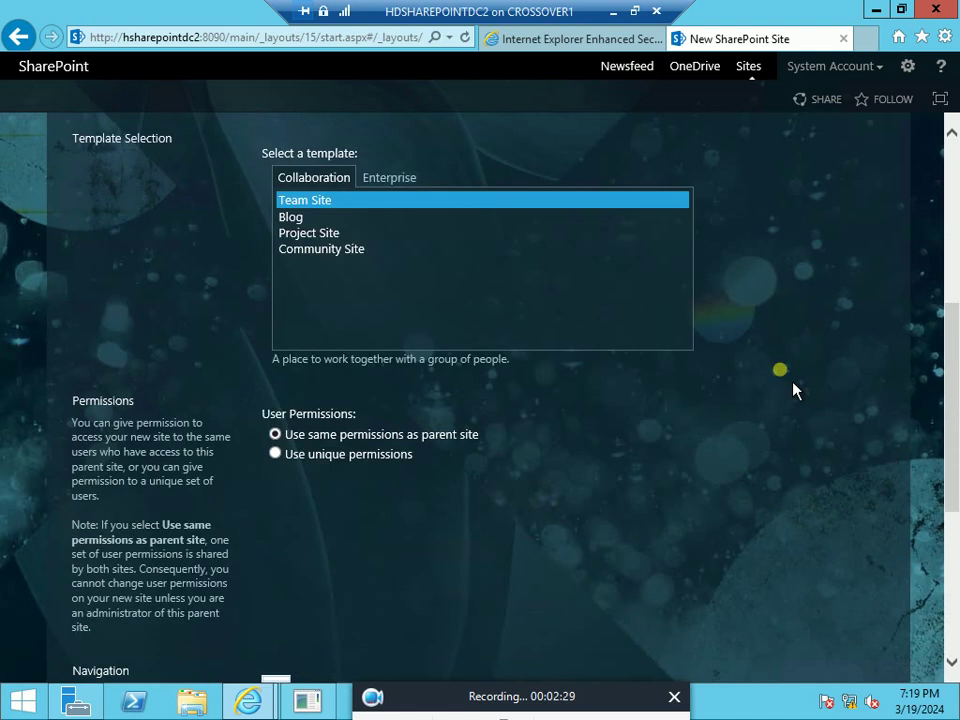
{"action": "scroll", "coordinate": [794, 390], "scroll_direction": "down", "scroll_amount": 3}
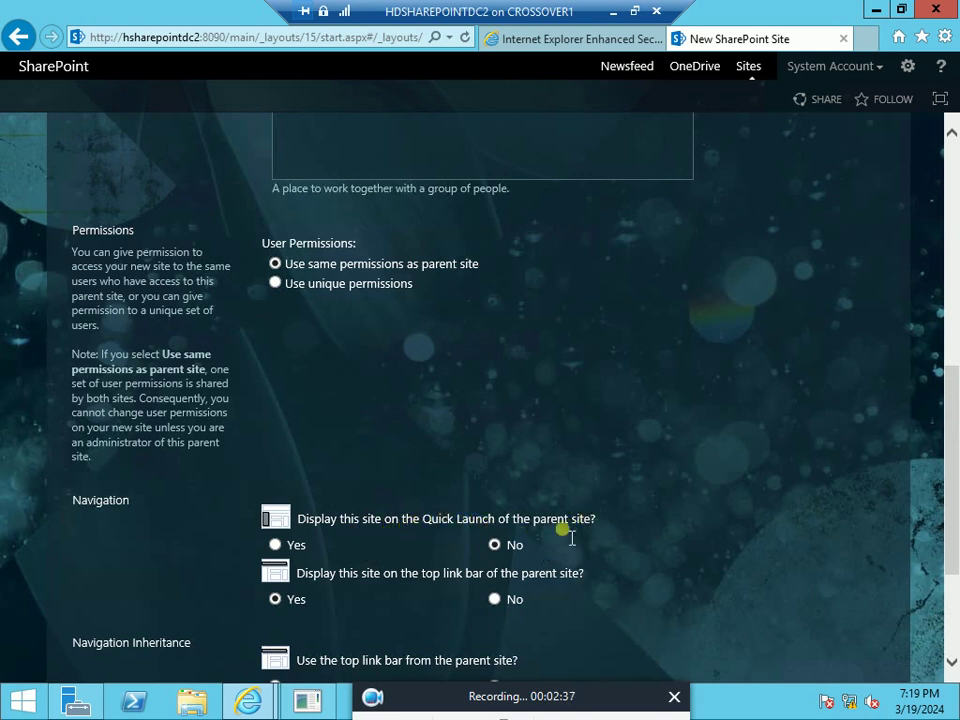
{"action": "left_click", "coordinate": [276, 545]}
{"action": "scroll", "coordinate": [709, 536], "scroll_direction": "down", "scroll_amount": 3}
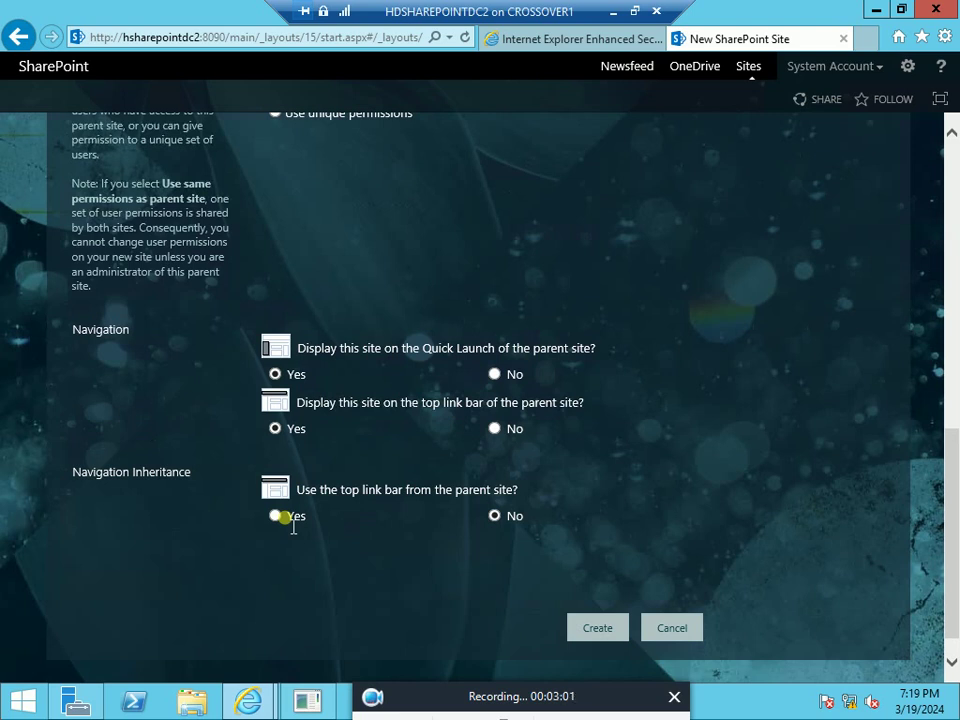
{"action": "left_click", "coordinate": [604, 636]}
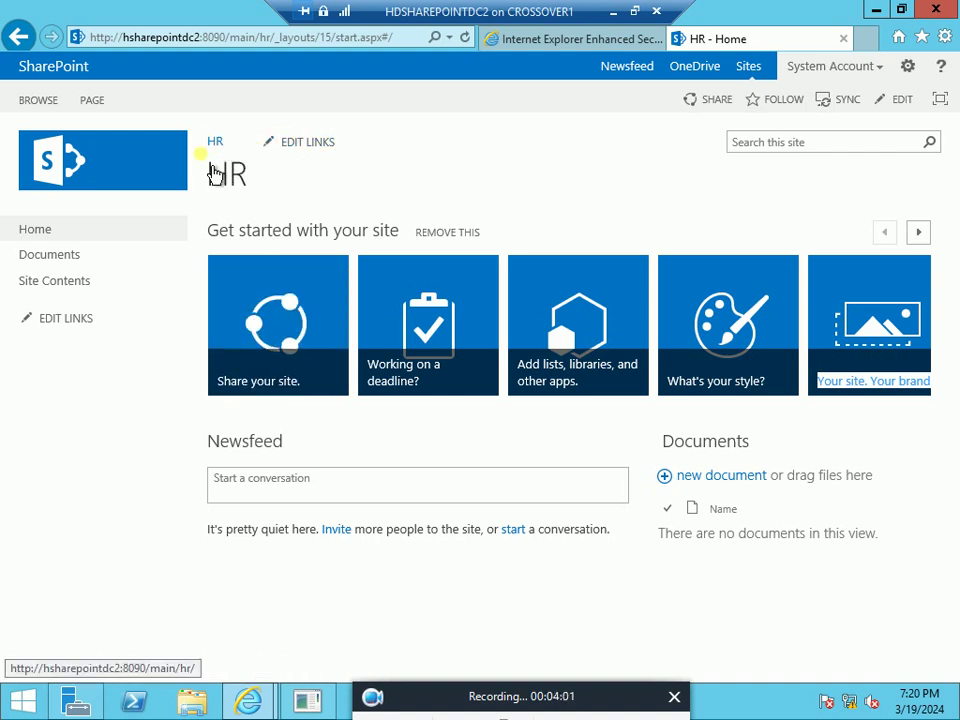
Go back to the main site's Site Contents and scroll down to check HR is listed under Subsites
{"action": "left_click", "coordinate": [604, 42]}
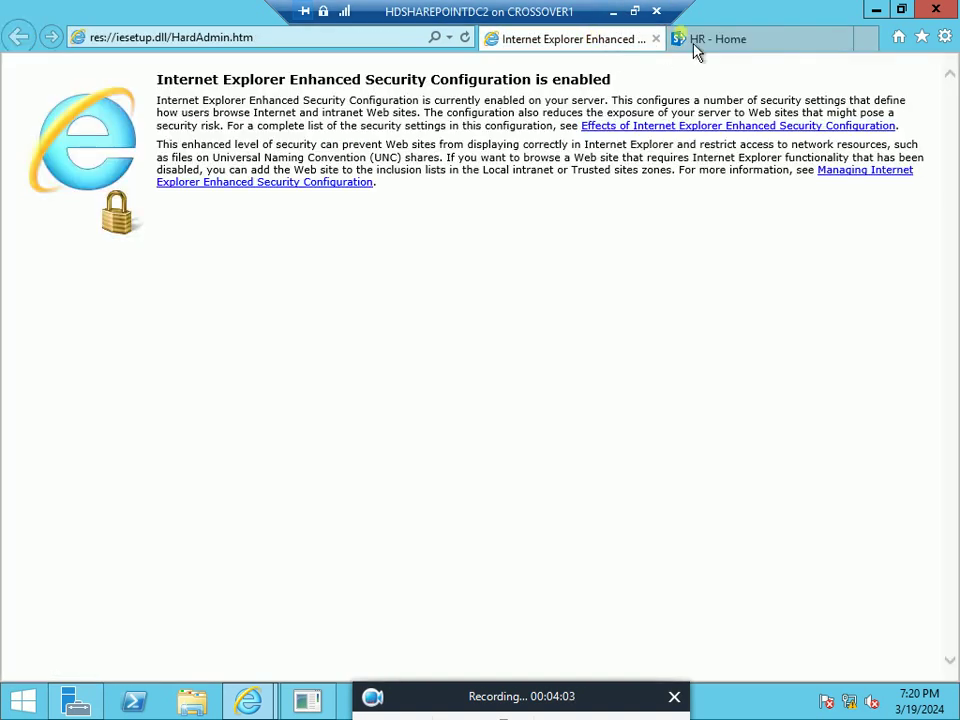
{"action": "left_click", "coordinate": [737, 42]}
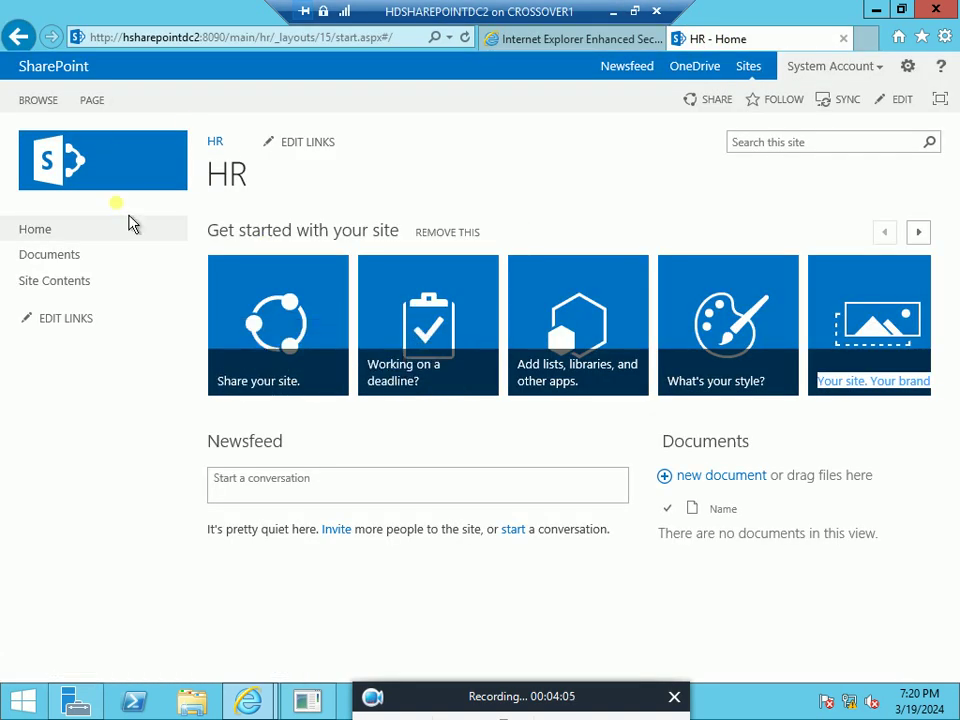
{"action": "left_click", "coordinate": [29, 50]}
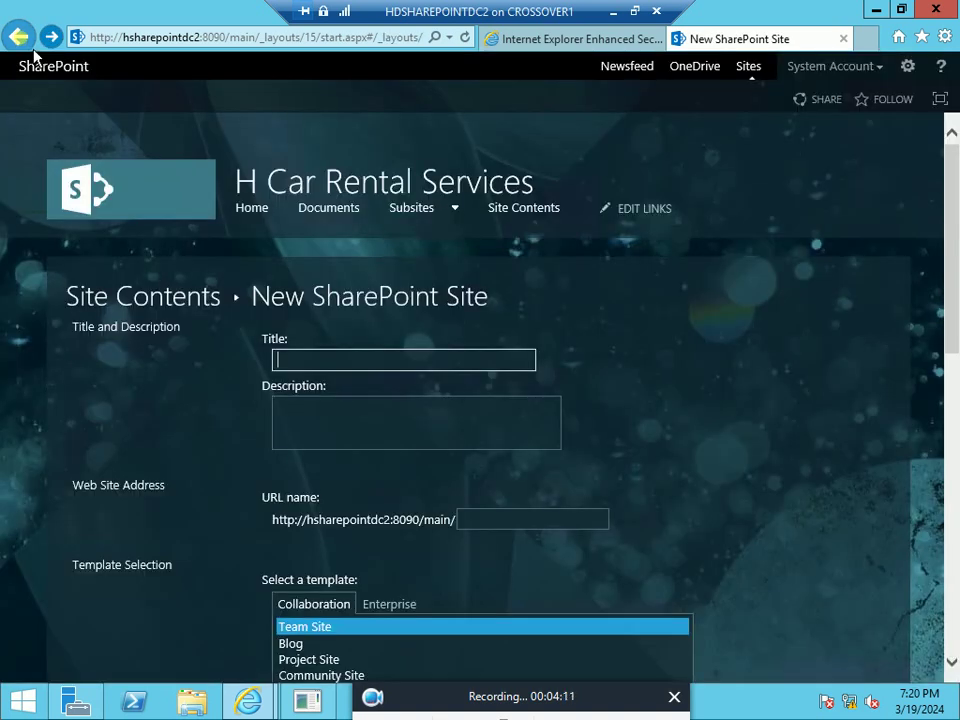
{"action": "left_click", "coordinate": [20, 37]}
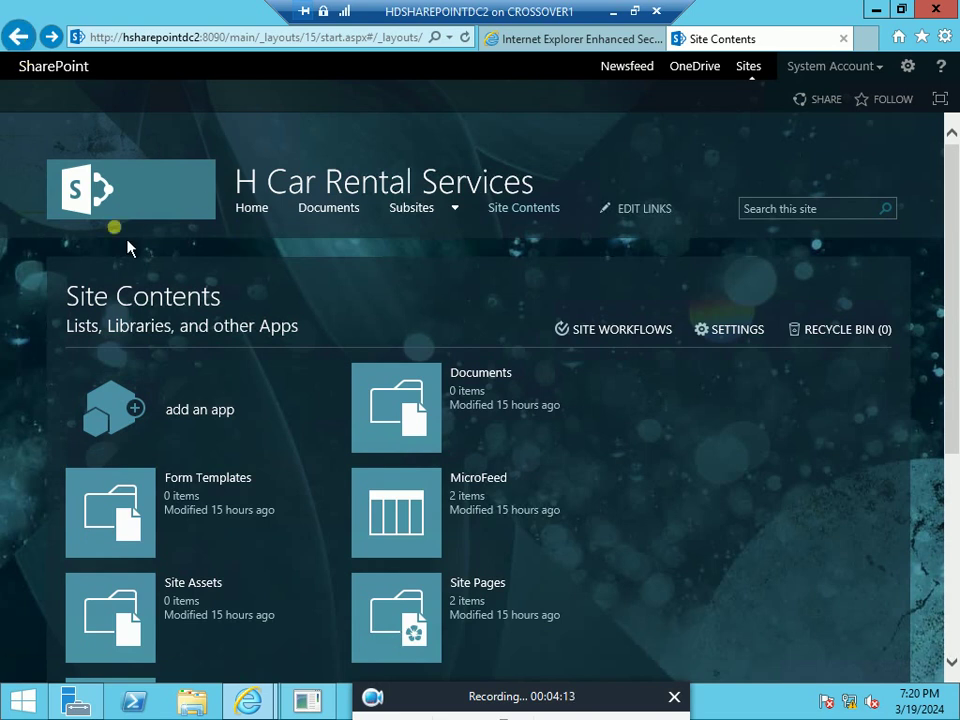
{"action": "scroll", "coordinate": [388, 290], "scroll_direction": "down", "scroll_amount": 3}
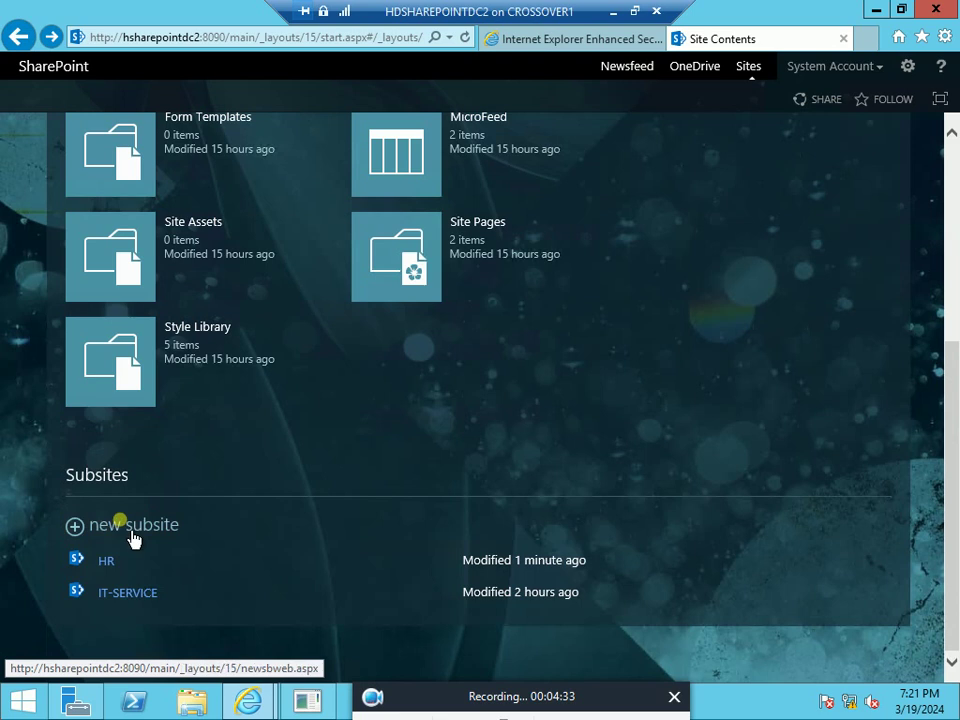
Start another subsite titled CEO, description 'Only for CEO DEpartment', URL name ceo
{"action": "left_click", "coordinate": [132, 540]}
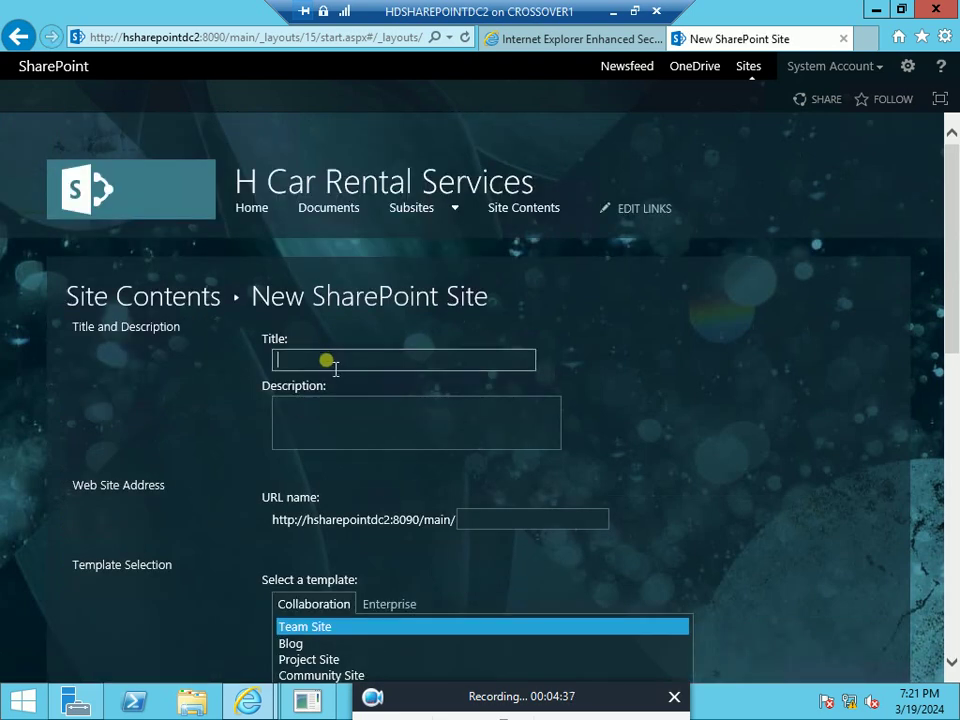
{"action": "type", "text": "CEO"}
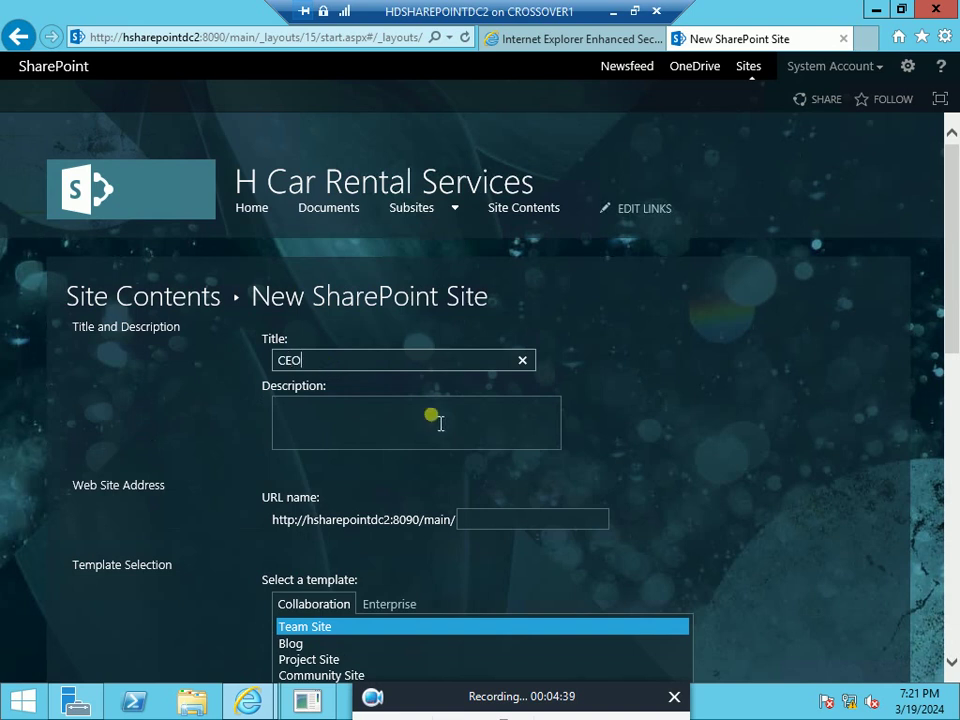
{"action": "left_click", "coordinate": [341, 436]}
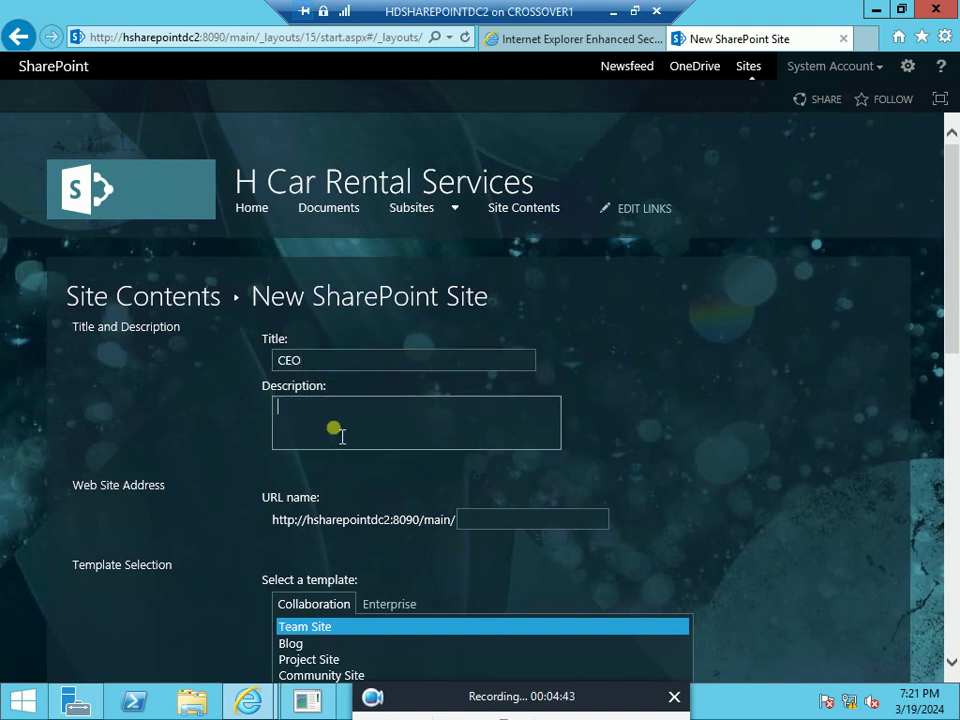
{"action": "type", "text": "Only for CEO DEp"}
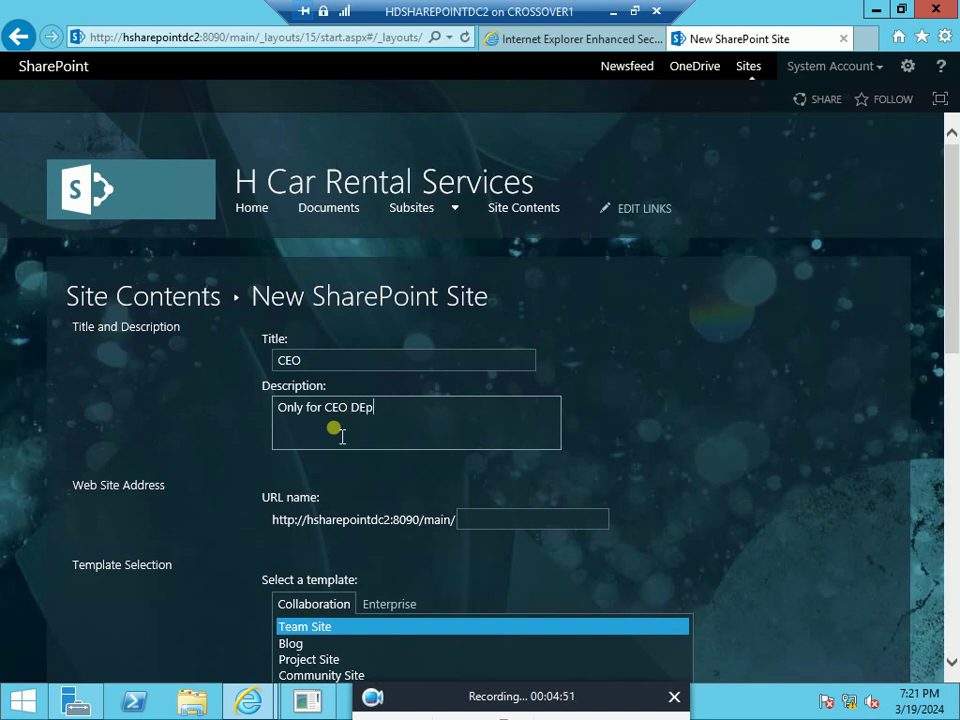
{"action": "type", "text": "artment"}
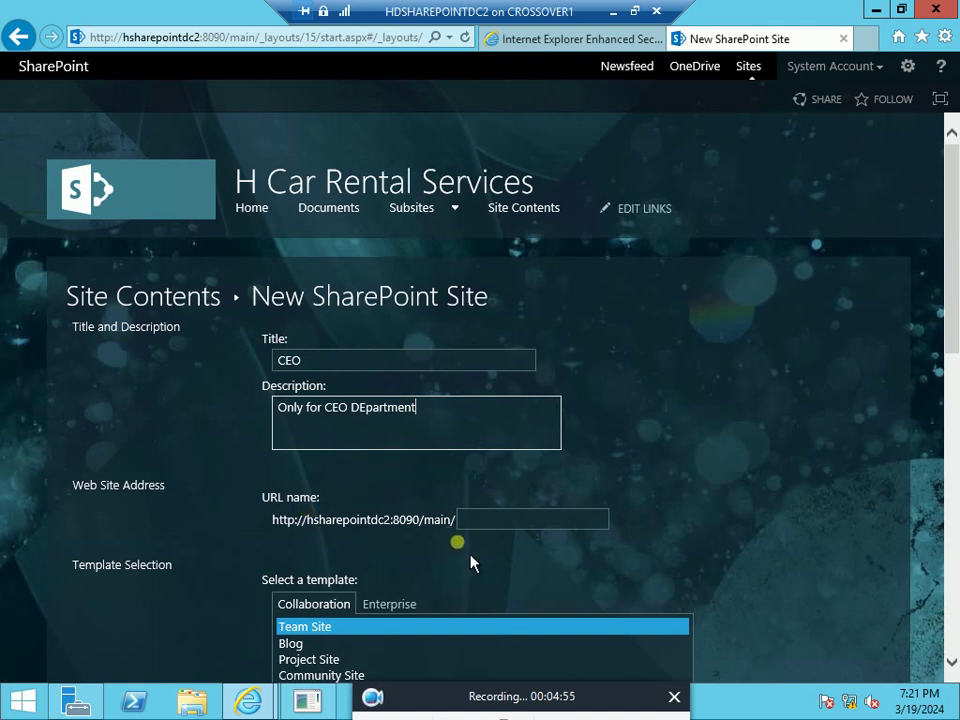
{"action": "left_click", "coordinate": [488, 519]}
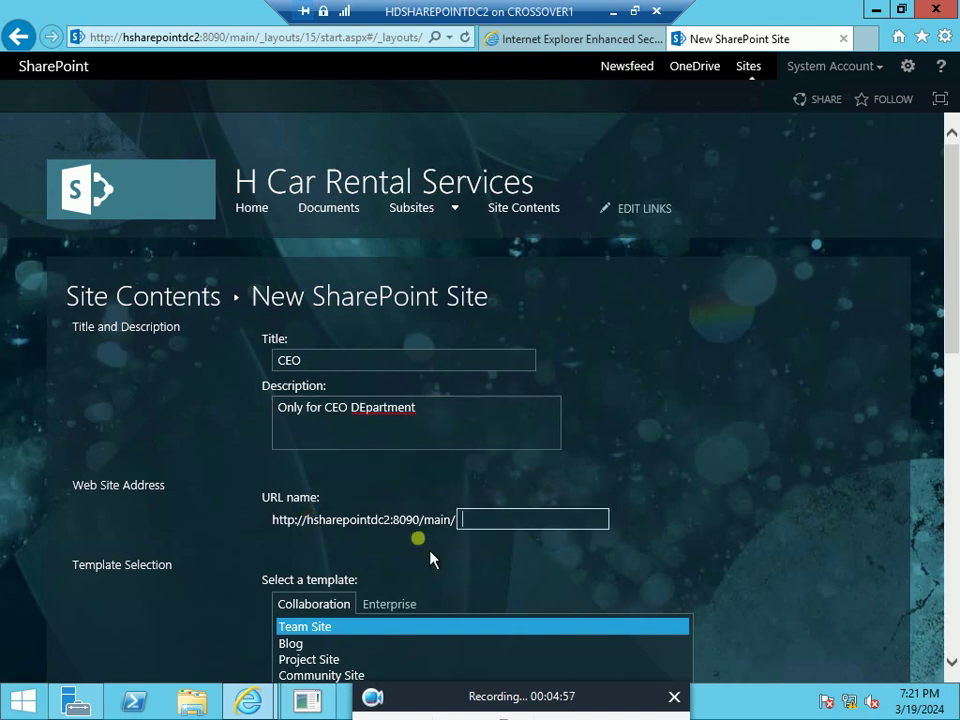
{"action": "type", "text": "ceo"}
Set Quick Launch display and top link bar inheritance to Yes, then create the CEO subsite
{"action": "scroll", "coordinate": [430, 585], "scroll_direction": "down", "scroll_amount": 1}
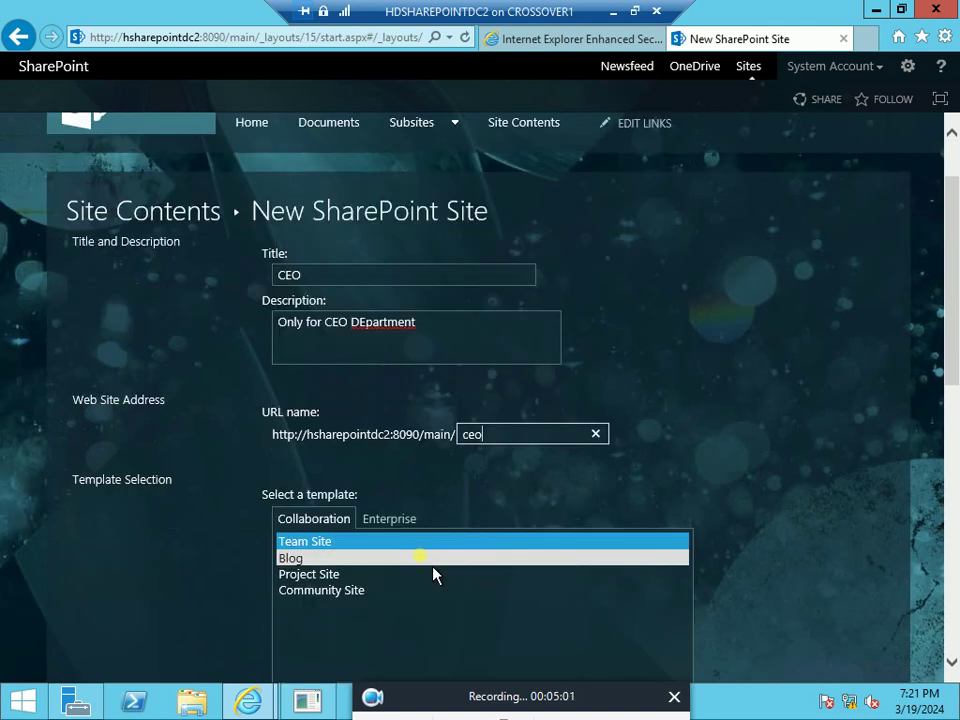
{"action": "left_click", "coordinate": [671, 420]}
{"action": "scroll", "coordinate": [671, 420], "scroll_direction": "down", "scroll_amount": 2}
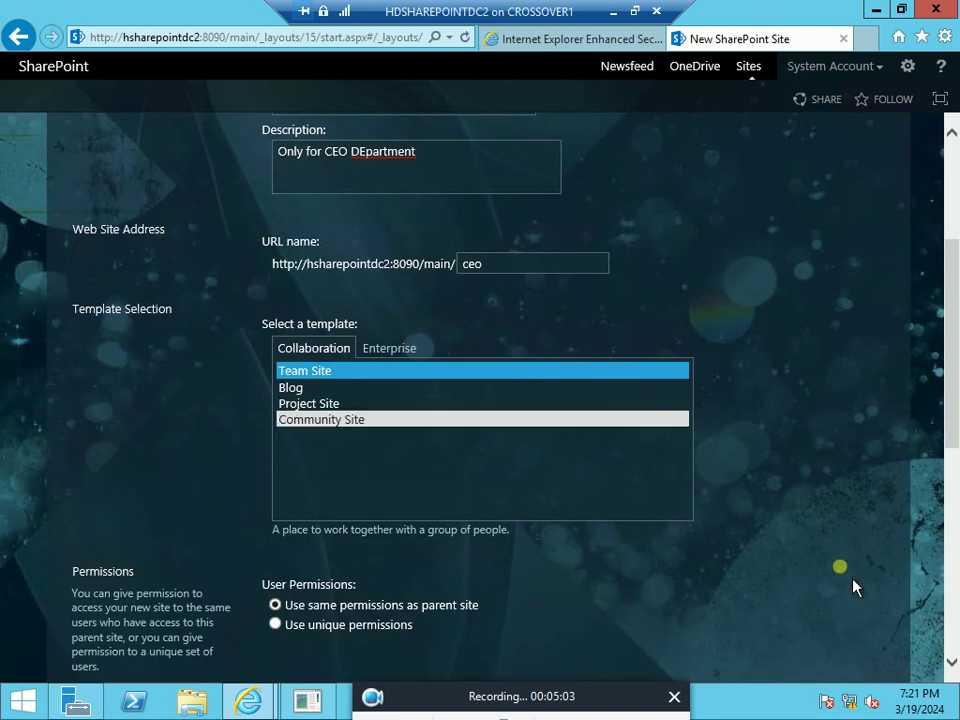
{"action": "scroll", "coordinate": [866, 568], "scroll_direction": "down", "scroll_amount": 3}
{"action": "scroll", "coordinate": [866, 568], "scroll_direction": "down", "scroll_amount": 2}
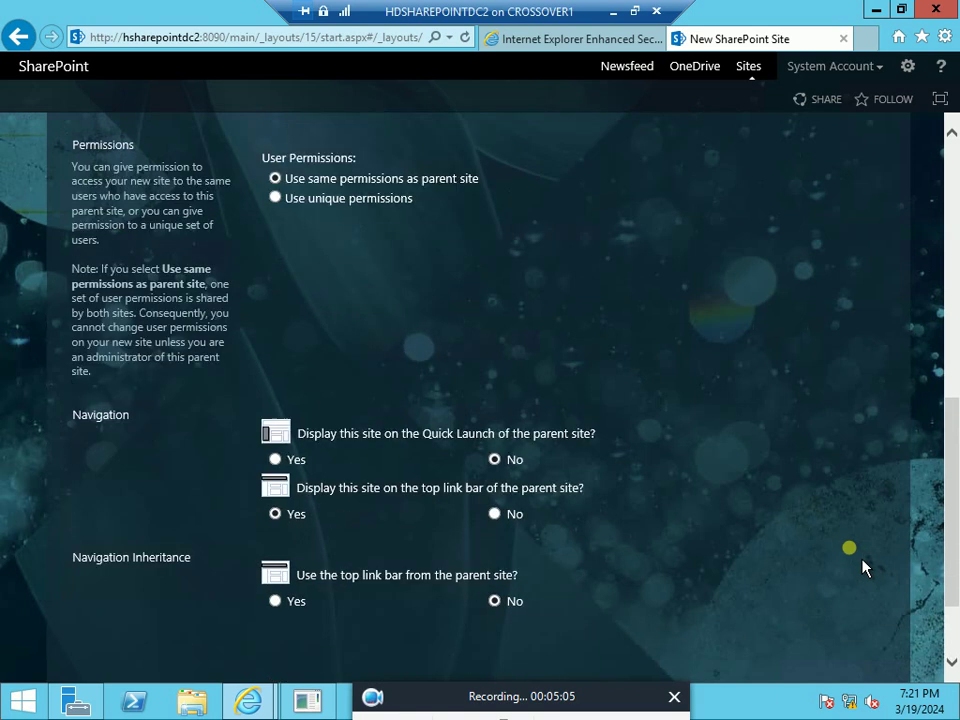
{"action": "left_click", "coordinate": [277, 460]}
{"action": "left_click", "coordinate": [286, 606]}
{"action": "scroll", "coordinate": [805, 500], "scroll_direction": "down", "scroll_amount": 2}
{"action": "left_click", "coordinate": [600, 594]}
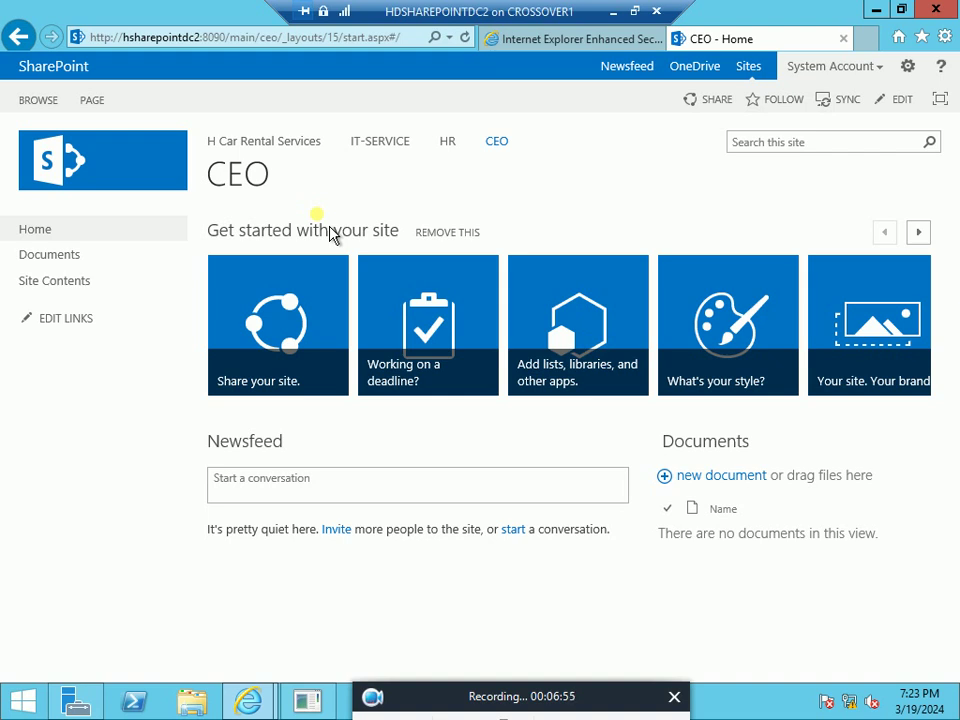
{"action": "mouse_move", "coordinate": [957, 303]}
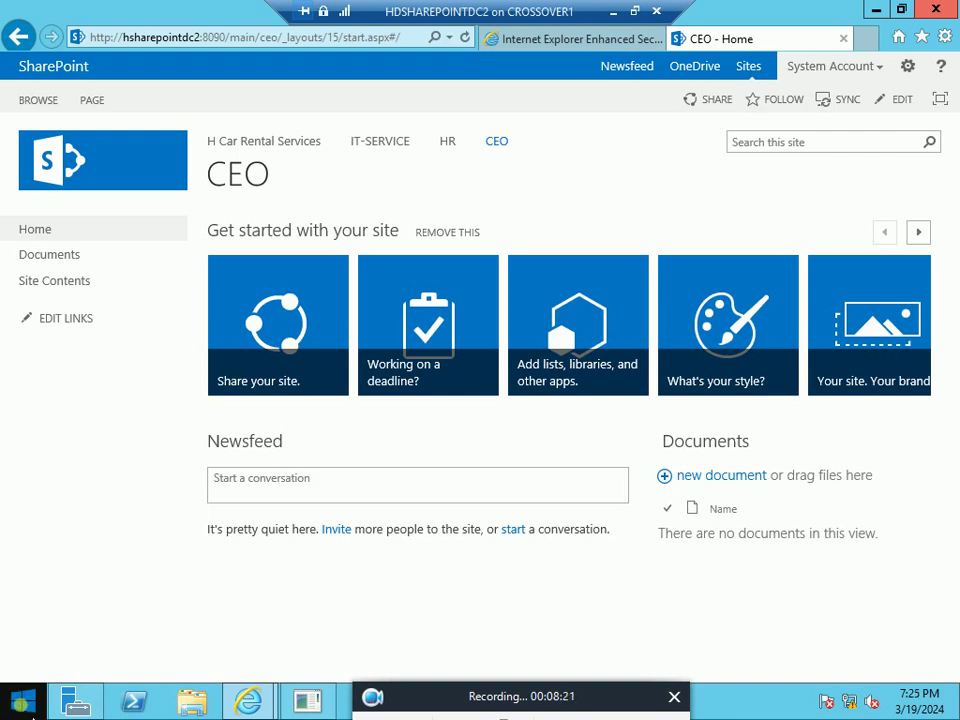
Visit the IT-SERVICE subsite, then return to the H Car Rental Services home site
{"action": "left_click", "coordinate": [381, 155]}
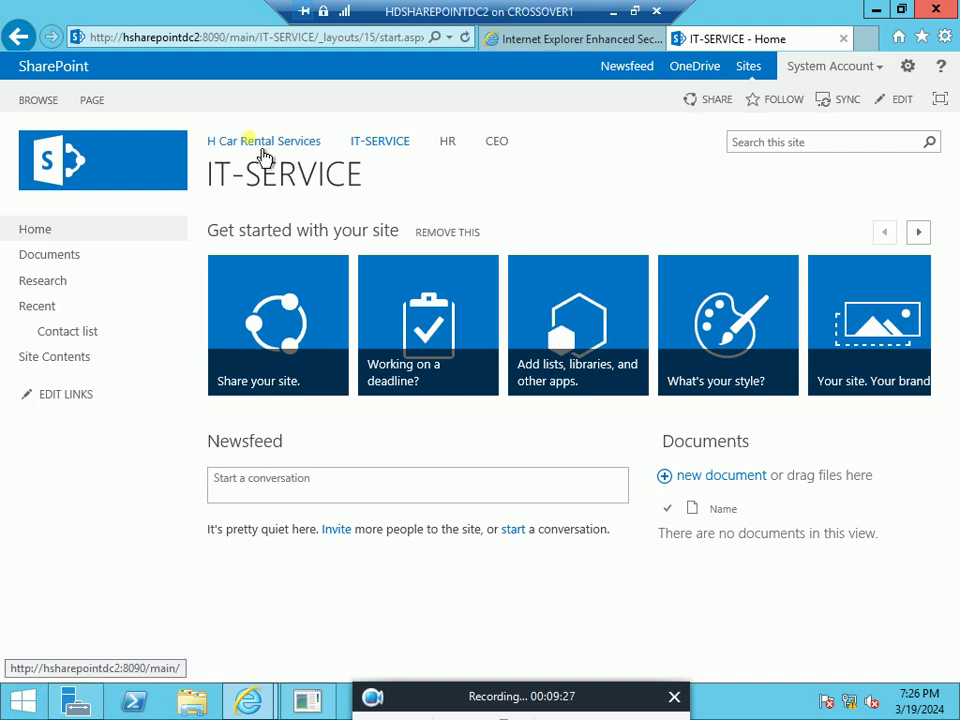
{"action": "left_click", "coordinate": [265, 156]}
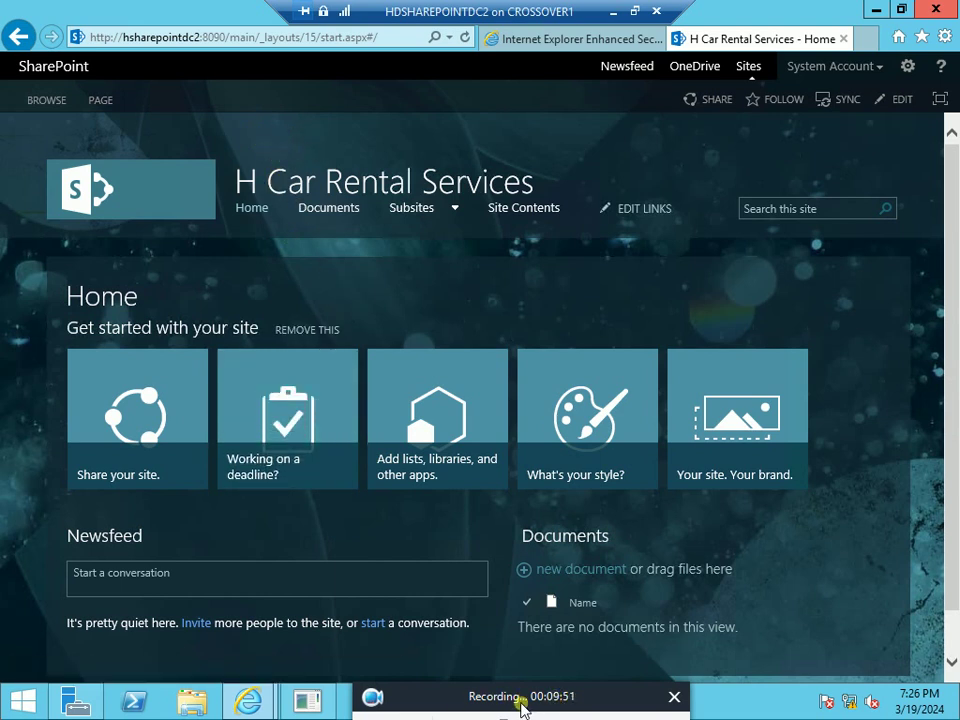
{"action": "mouse_move", "coordinate": [523, 684]}
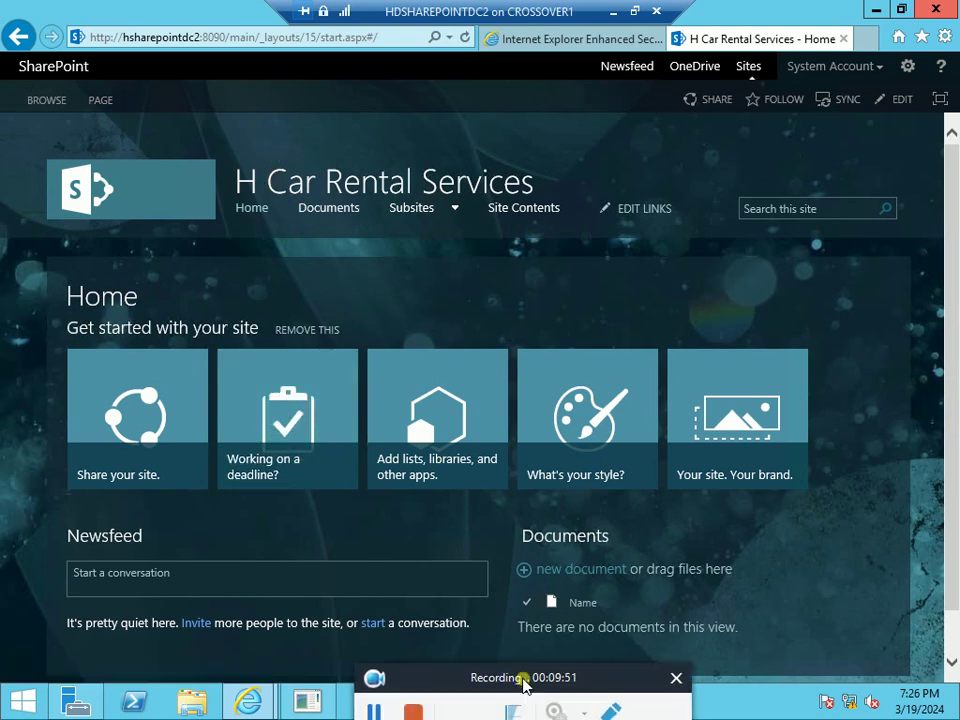
{"action": "left_click", "coordinate": [371, 700]}
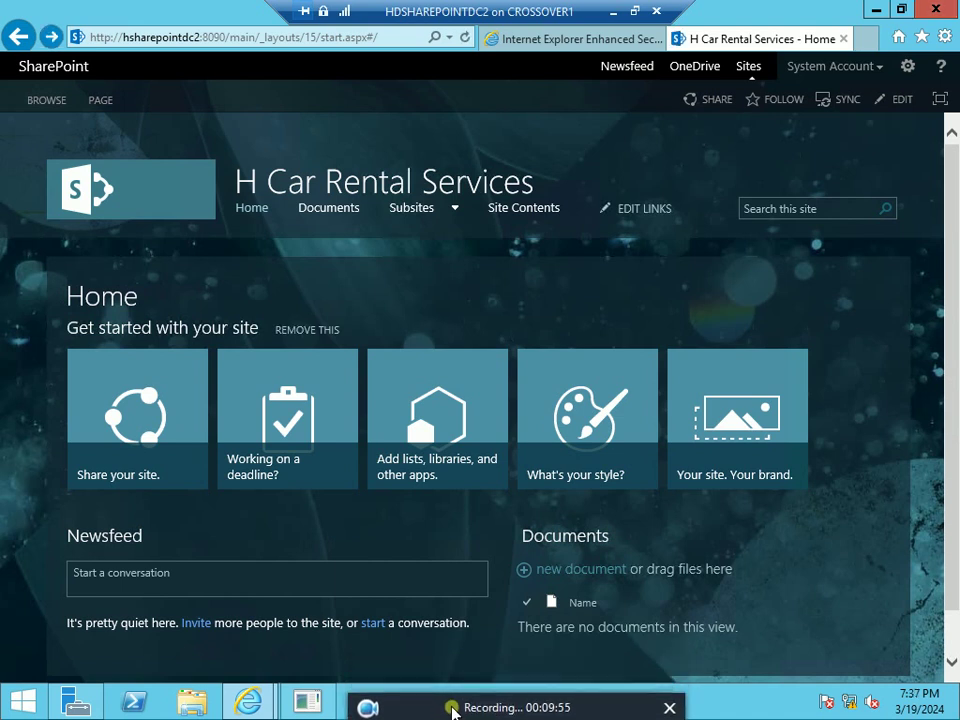
From Site contents, start a new subsite titled ACCOUNTING with URL name accounting
{"action": "left_click", "coordinate": [907, 66]}
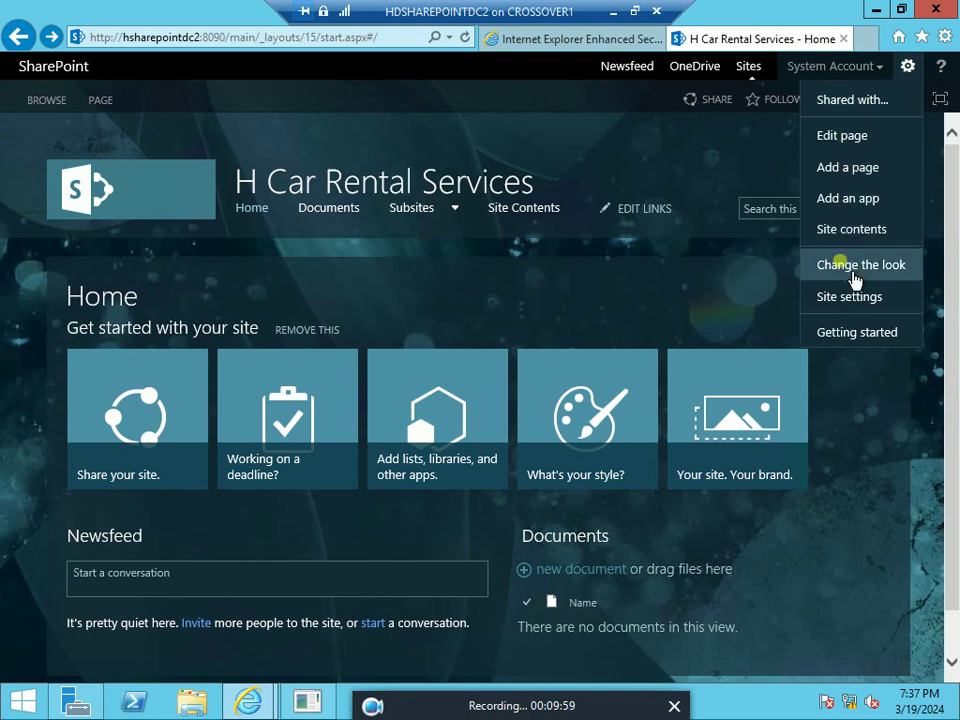
{"action": "left_click", "coordinate": [862, 230]}
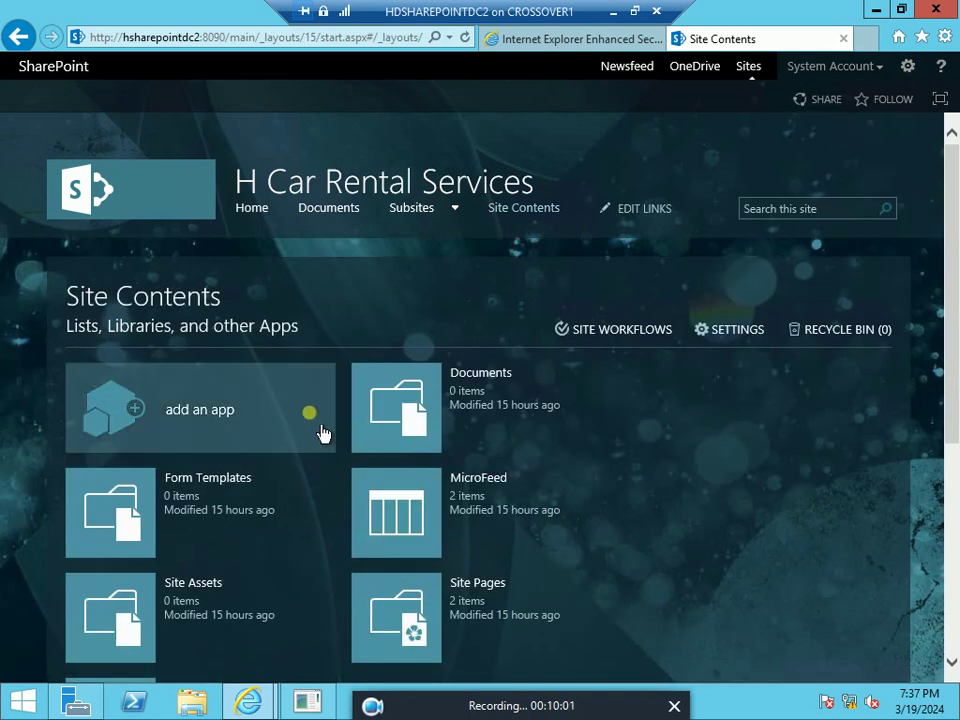
{"action": "scroll", "coordinate": [321, 432], "scroll_direction": "down", "scroll_amount": 4}
{"action": "left_click", "coordinate": [140, 498]}
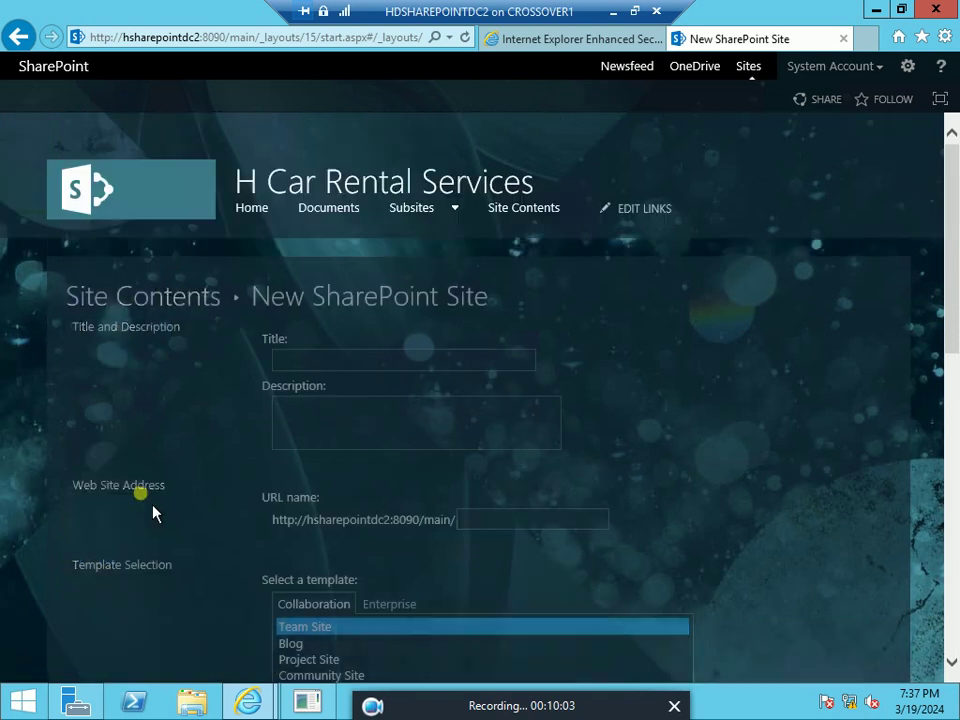
{"action": "left_click", "coordinate": [312, 362]}
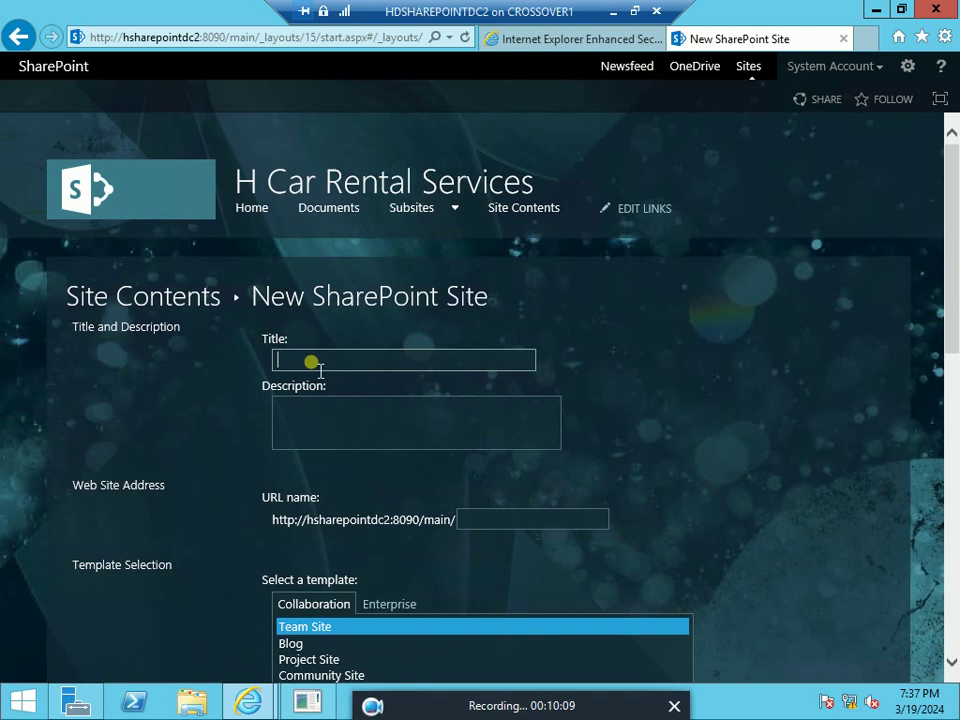
{"action": "type", "text": "CCOUNT"}
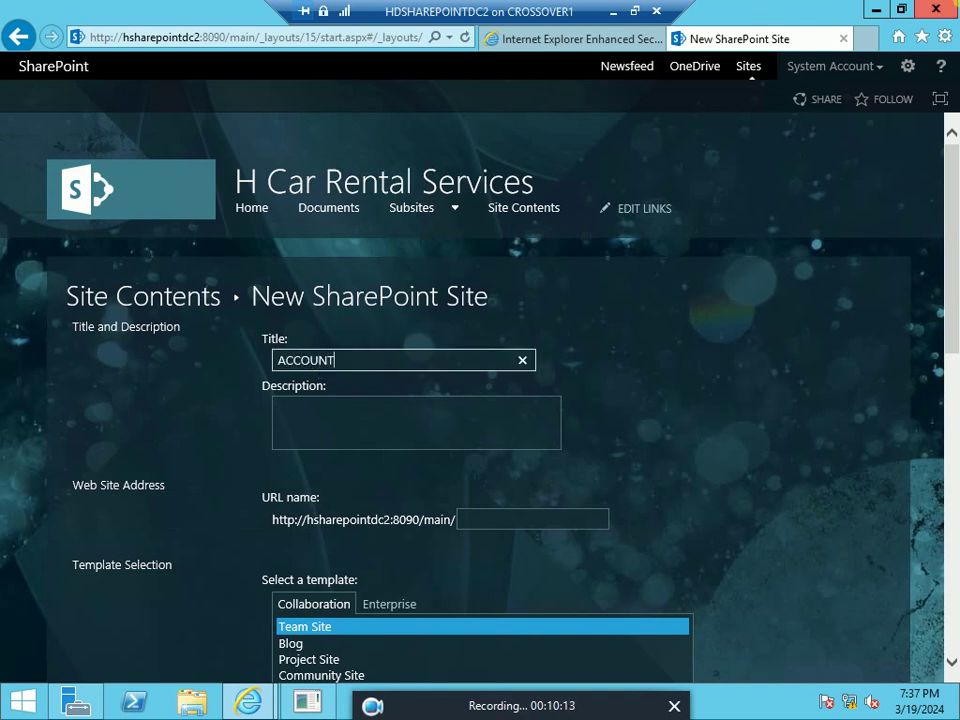
{"action": "type", "text": "ING"}
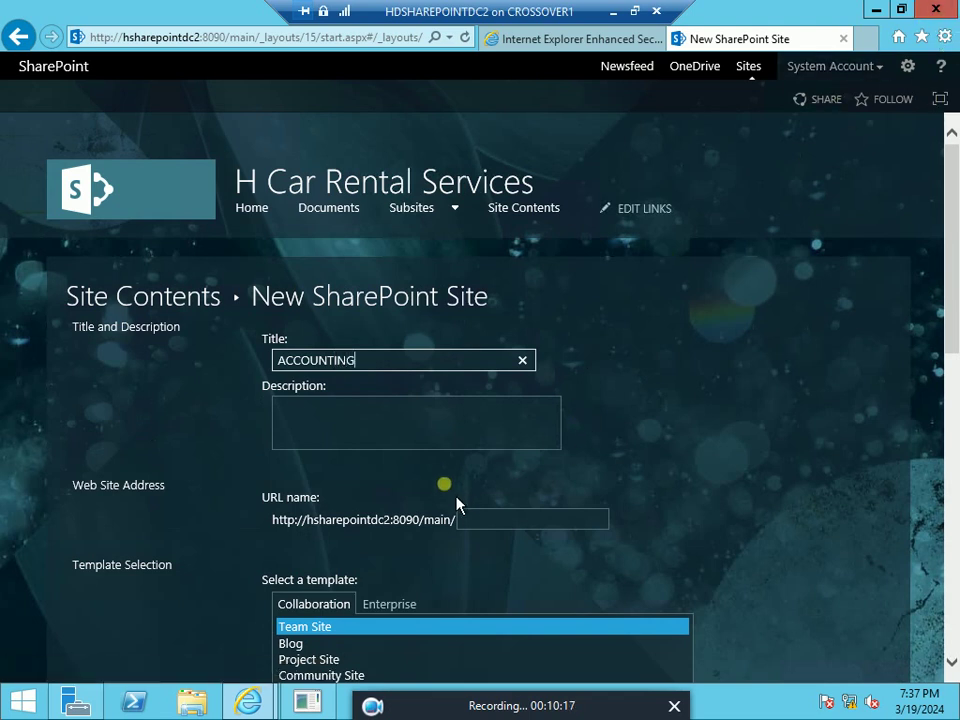
{"action": "left_click", "coordinate": [494, 522]}
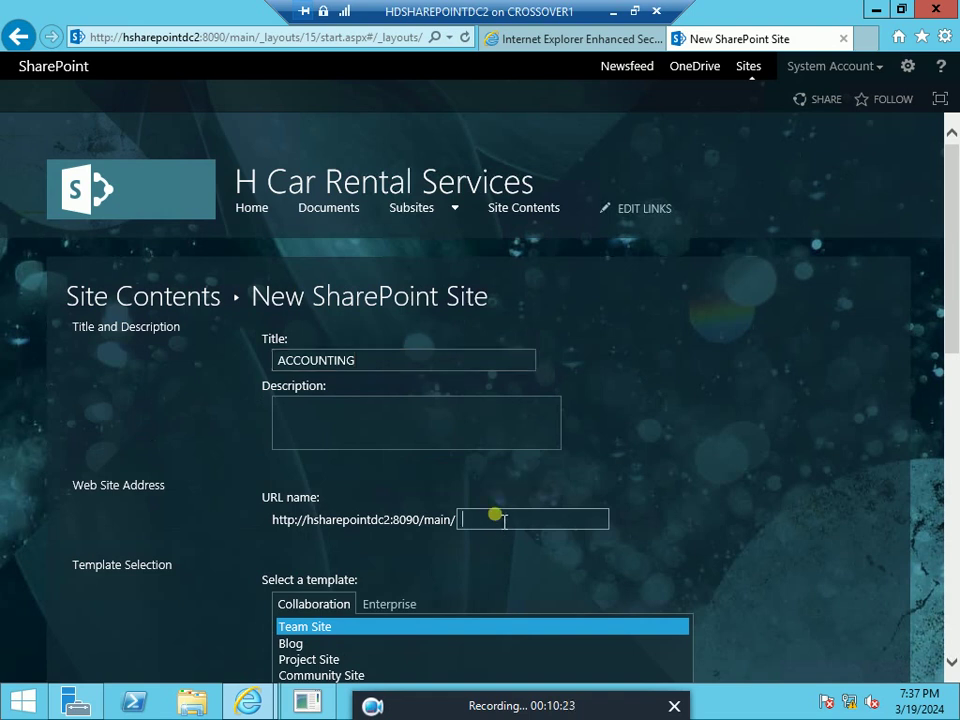
{"action": "type", "text": "accoun"}
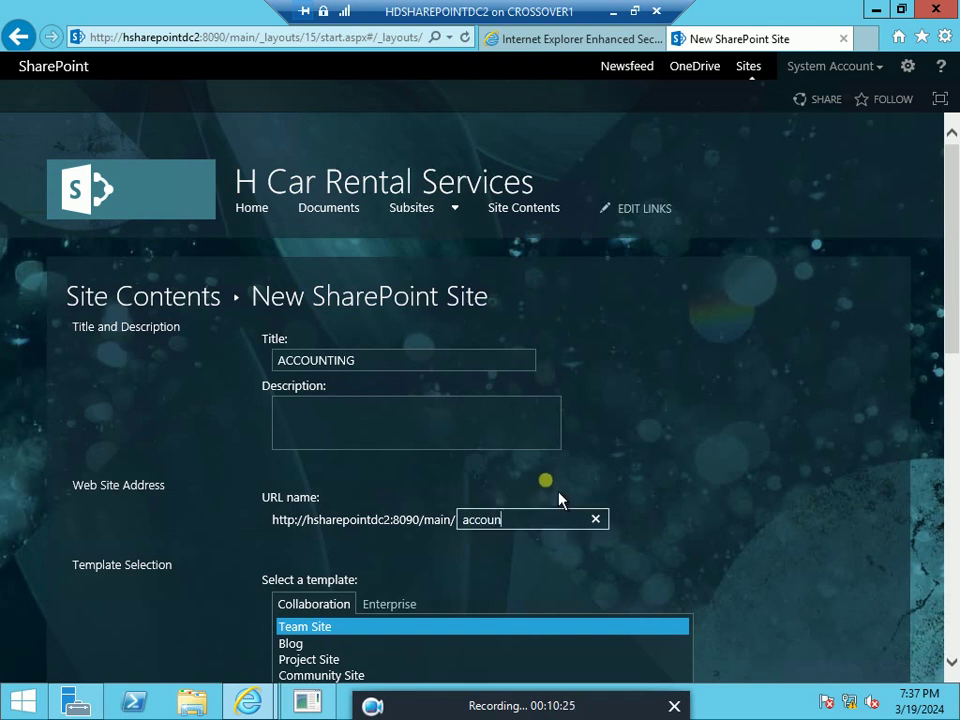
{"action": "type", "text": "ting"}
List ACCOUNTING on the parent's Quick Launch and create the subsite
{"action": "scroll", "coordinate": [614, 488], "scroll_direction": "down", "scroll_amount": 2}
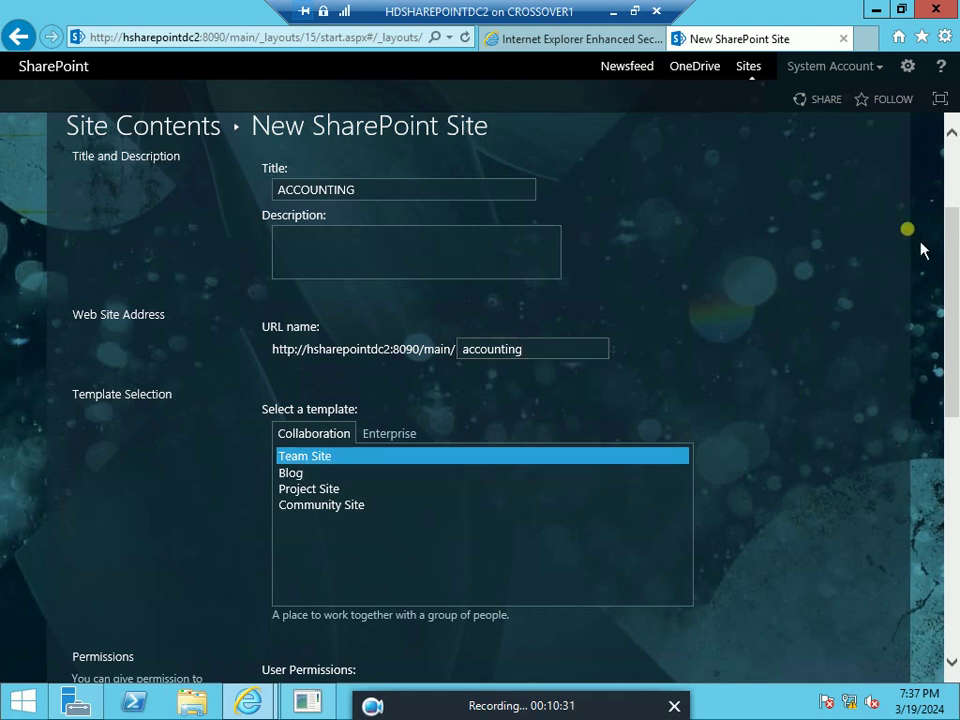
{"action": "left_click", "coordinate": [953, 430]}
{"action": "scroll", "coordinate": [953, 430], "scroll_direction": "down", "scroll_amount": 3}
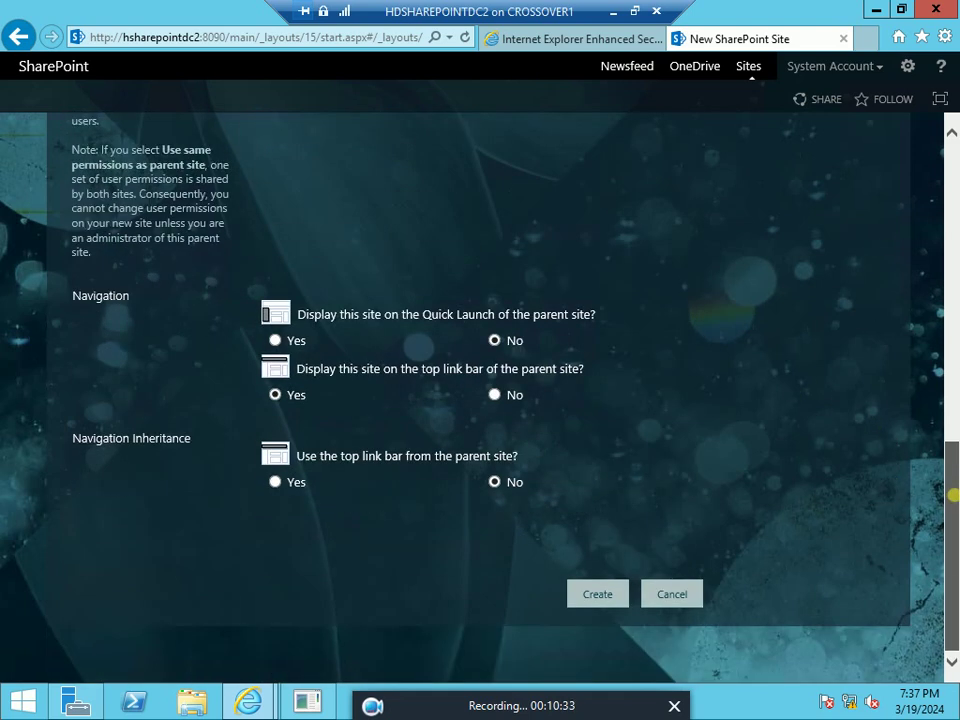
{"action": "scroll", "coordinate": [954, 400], "scroll_direction": "up", "scroll_amount": 3}
{"action": "scroll", "coordinate": [956, 370], "scroll_direction": "up", "scroll_amount": 2}
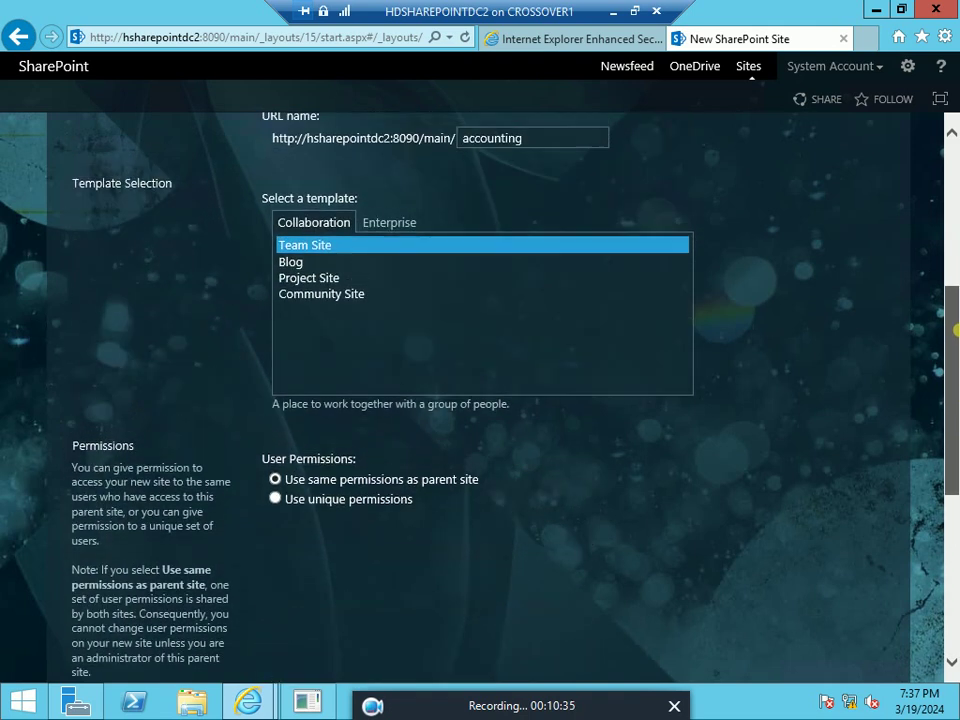
{"action": "scroll", "coordinate": [952, 450], "scroll_direction": "down", "scroll_amount": 5}
{"action": "left_click", "coordinate": [275, 340]}
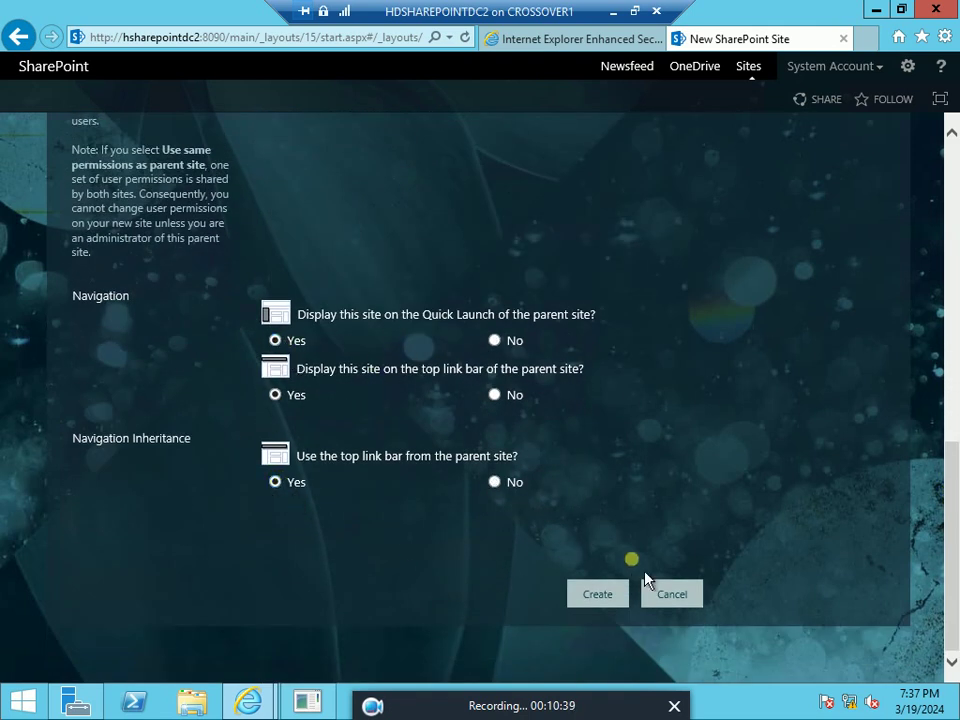
{"action": "left_click", "coordinate": [603, 594]}
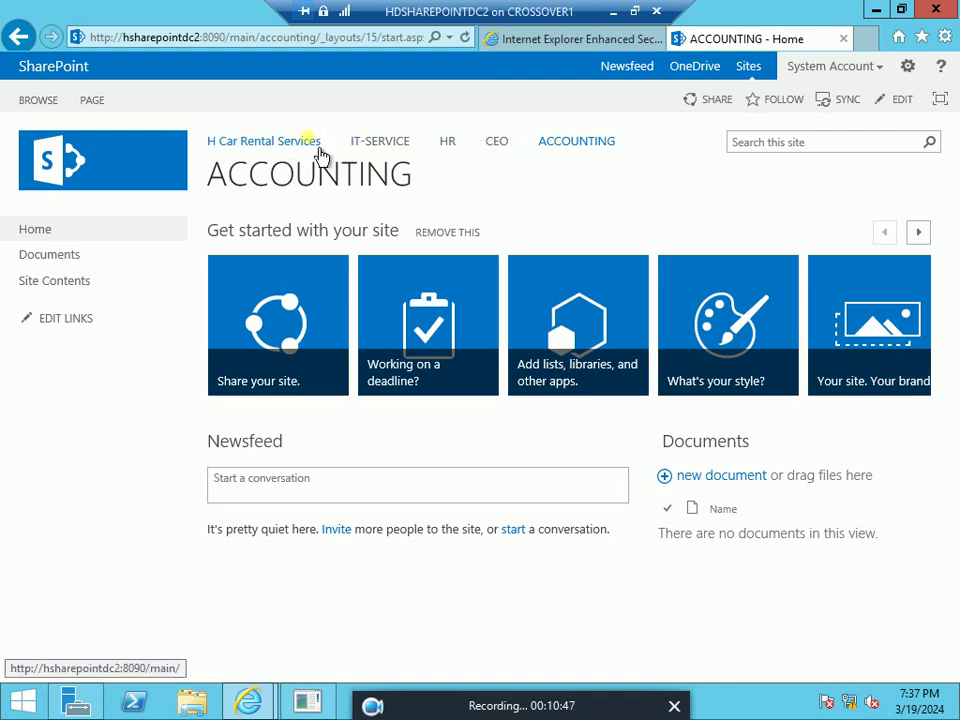
Return to H Car Rental Services and open a new subsite form from Site contents
{"action": "left_click", "coordinate": [292, 148]}
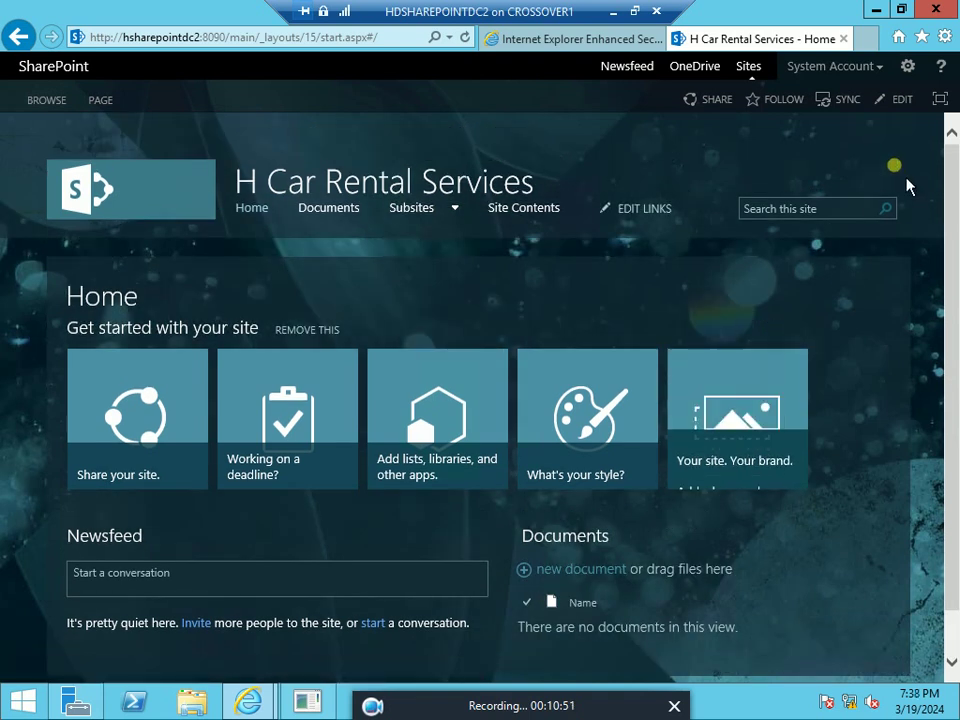
{"action": "left_click", "coordinate": [907, 65]}
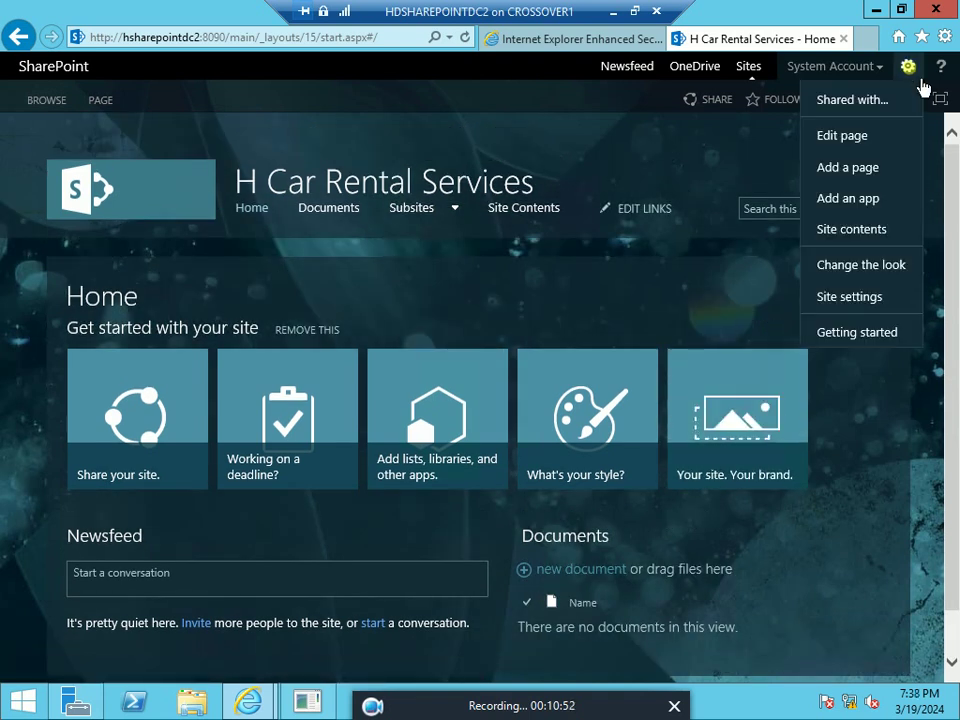
{"action": "left_click", "coordinate": [876, 236]}
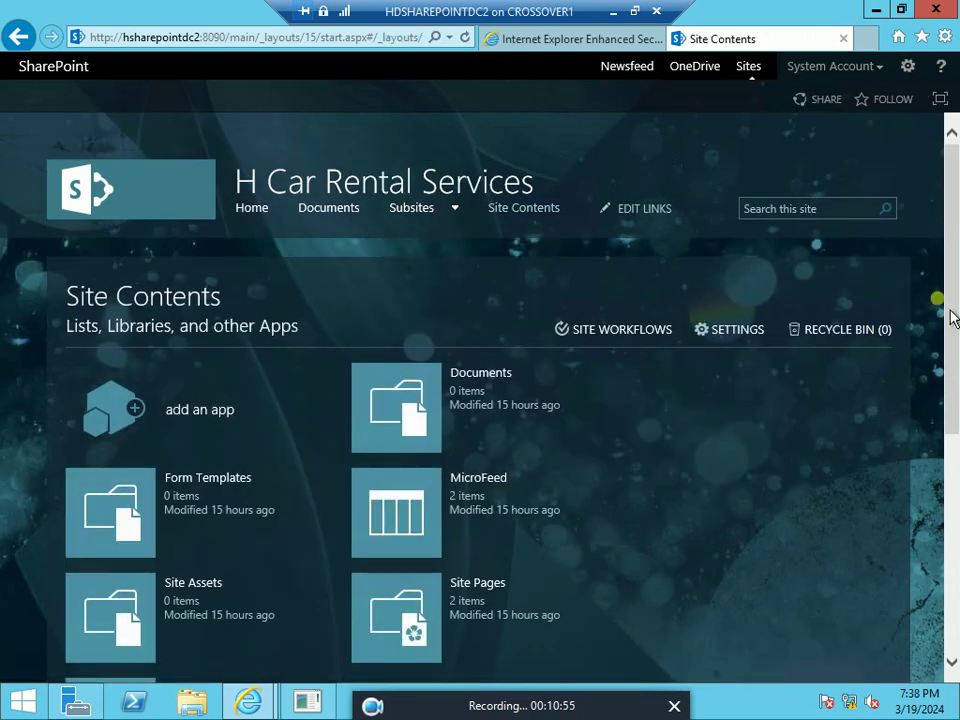
{"action": "left_click_drag", "start_coordinate": [951, 318], "coordinate": [953, 538]}
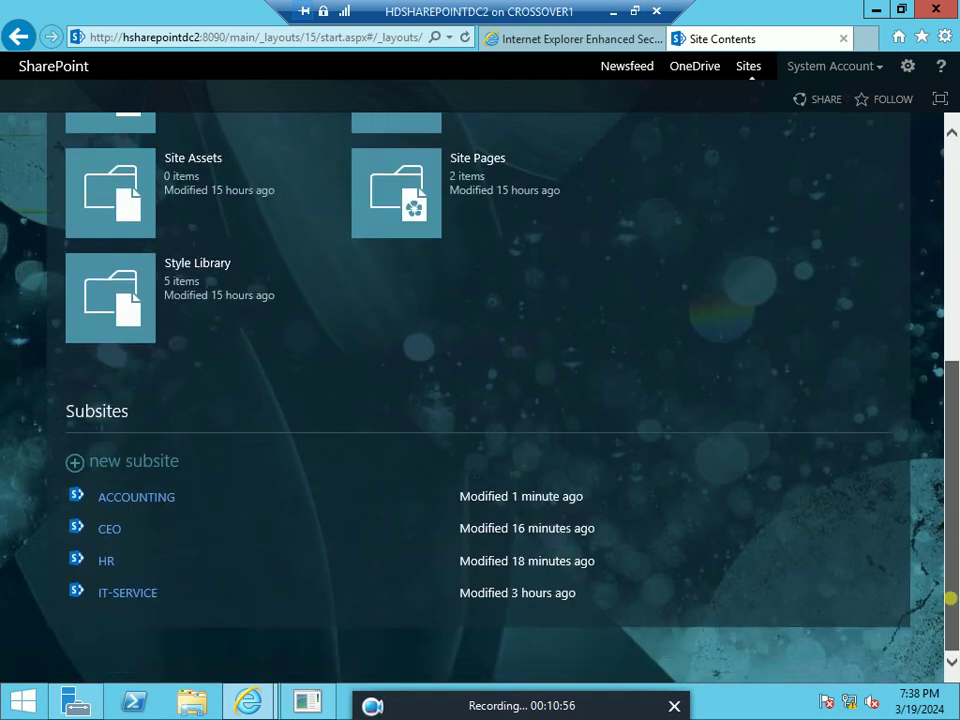
{"action": "left_click", "coordinate": [113, 478]}
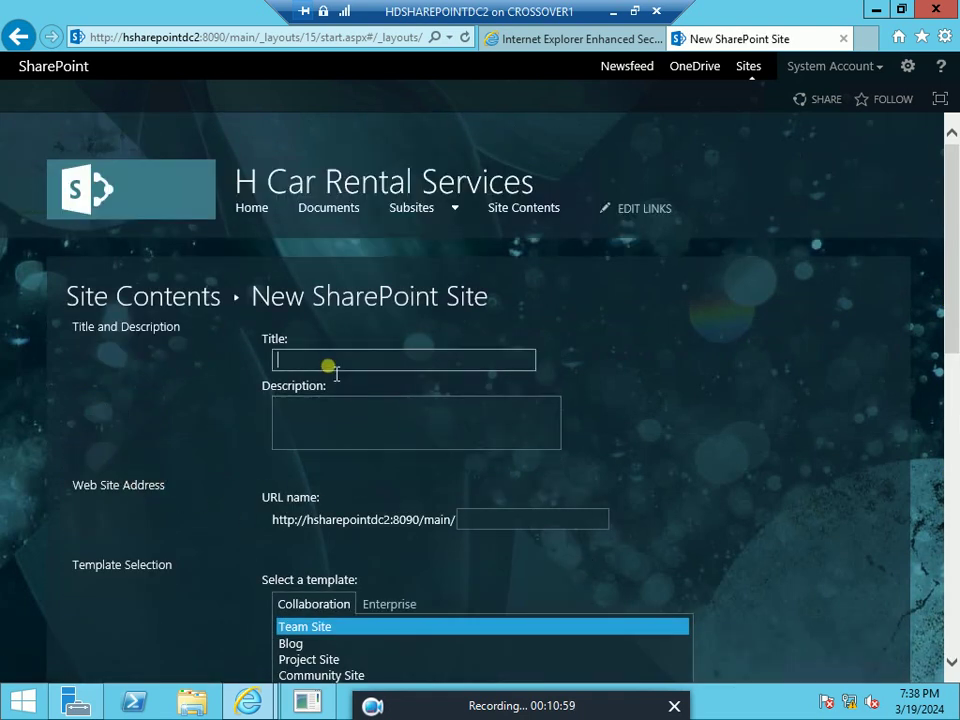
Enter title QC and URL name qc, show it on Quick Launch, and create it
{"action": "type", "text": "Q"}
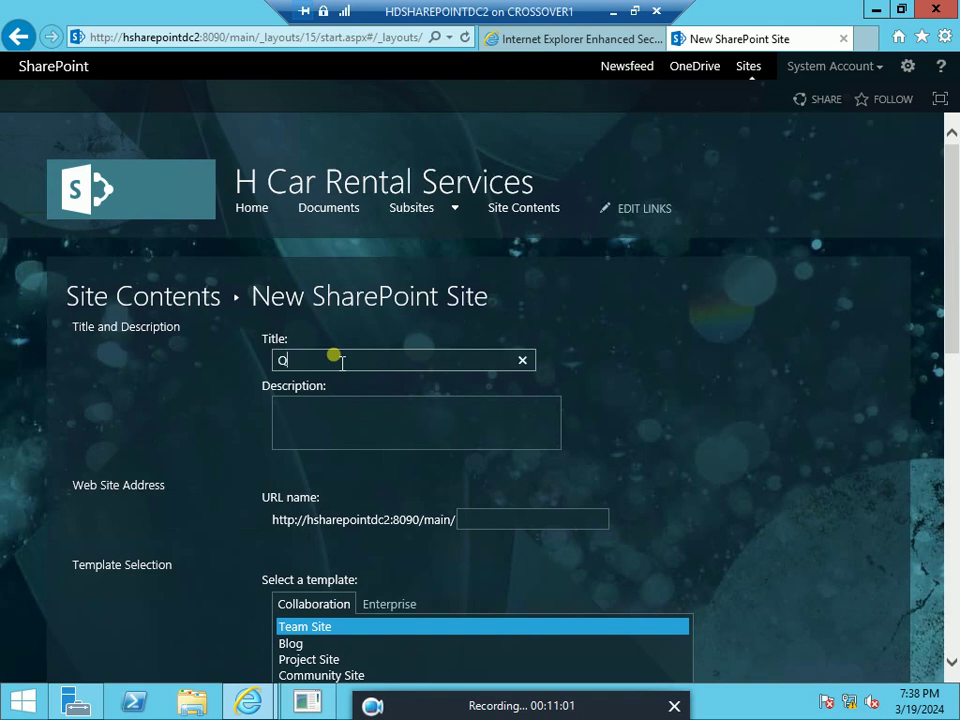
{"action": "type", "text": "C"}
{"action": "left_click", "coordinate": [494, 526]}
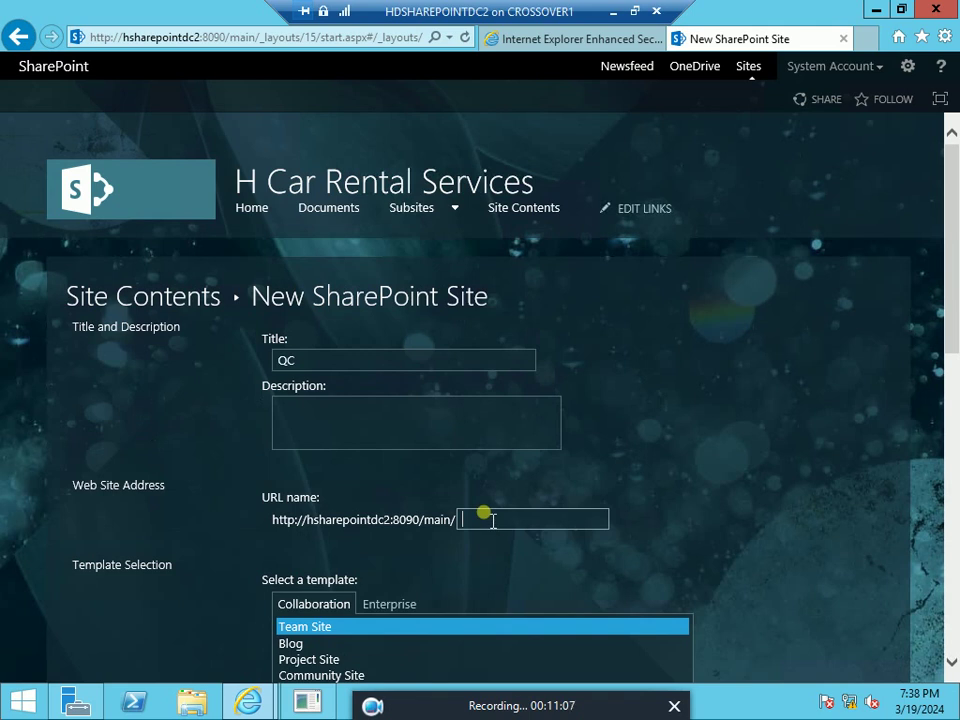
{"action": "type", "text": "qc"}
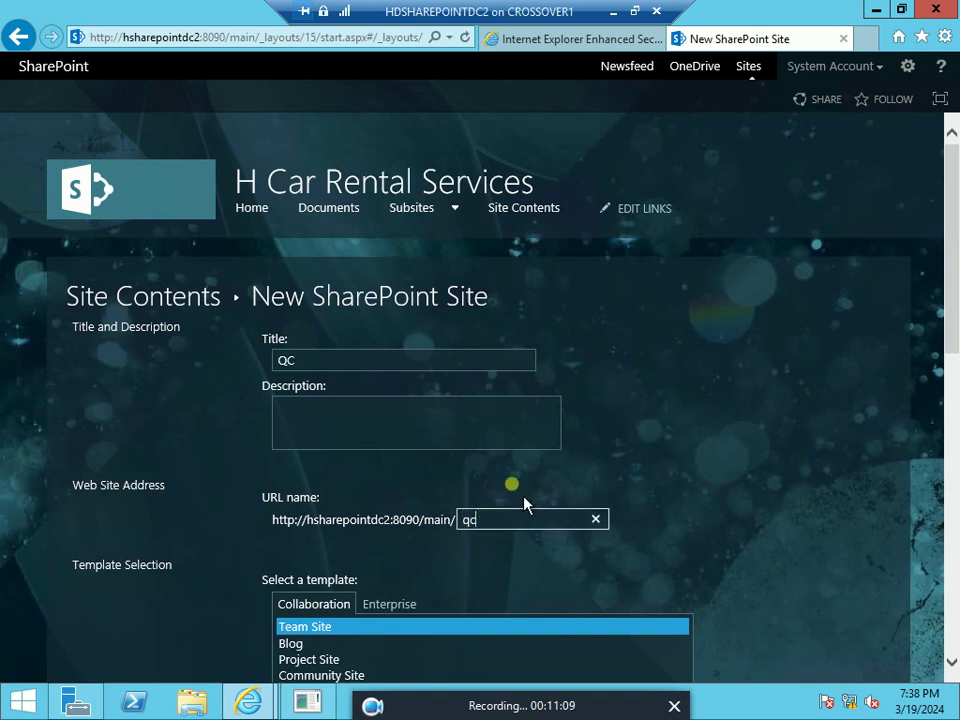
{"action": "left_click_drag", "start_coordinate": [953, 410], "coordinate": [953, 565]}
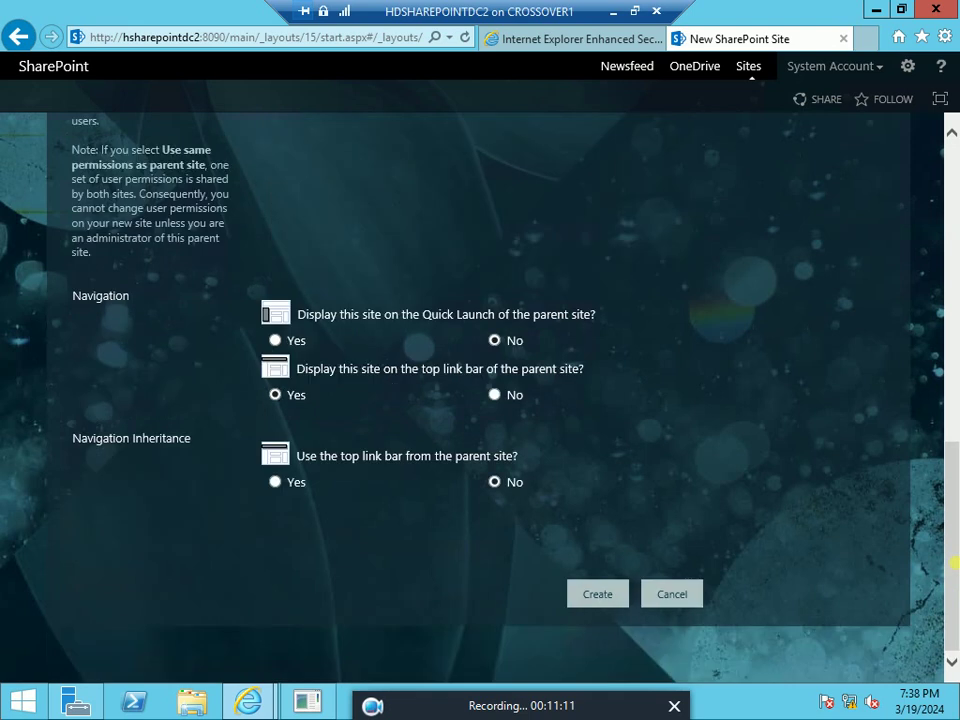
{"action": "left_click", "coordinate": [275, 340]}
{"action": "left_click", "coordinate": [610, 606]}
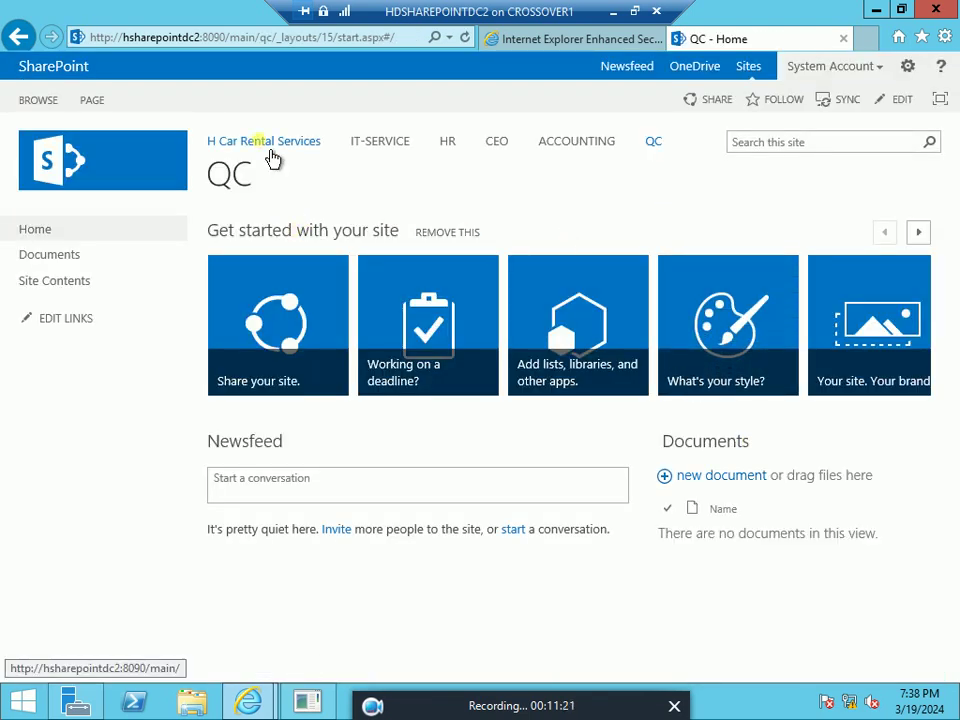
From H Car Rental Services' Site contents, start a new subsite
{"action": "left_click", "coordinate": [270, 150]}
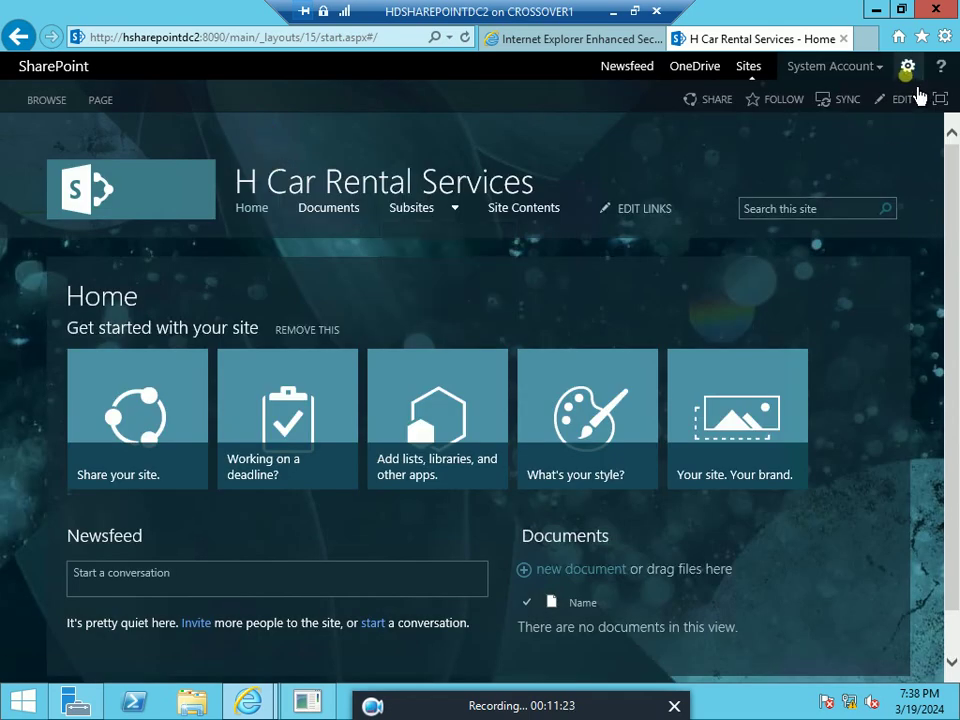
{"action": "left_click", "coordinate": [907, 67]}
{"action": "left_click", "coordinate": [852, 229]}
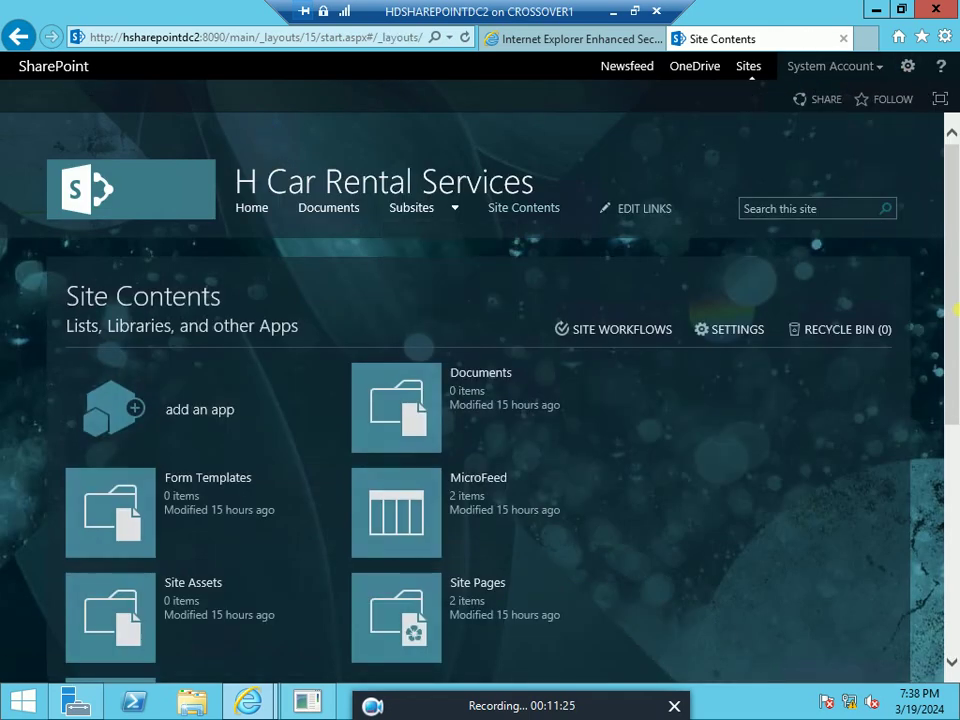
{"action": "scroll", "coordinate": [949, 497], "scroll_direction": "down", "scroll_amount": 5}
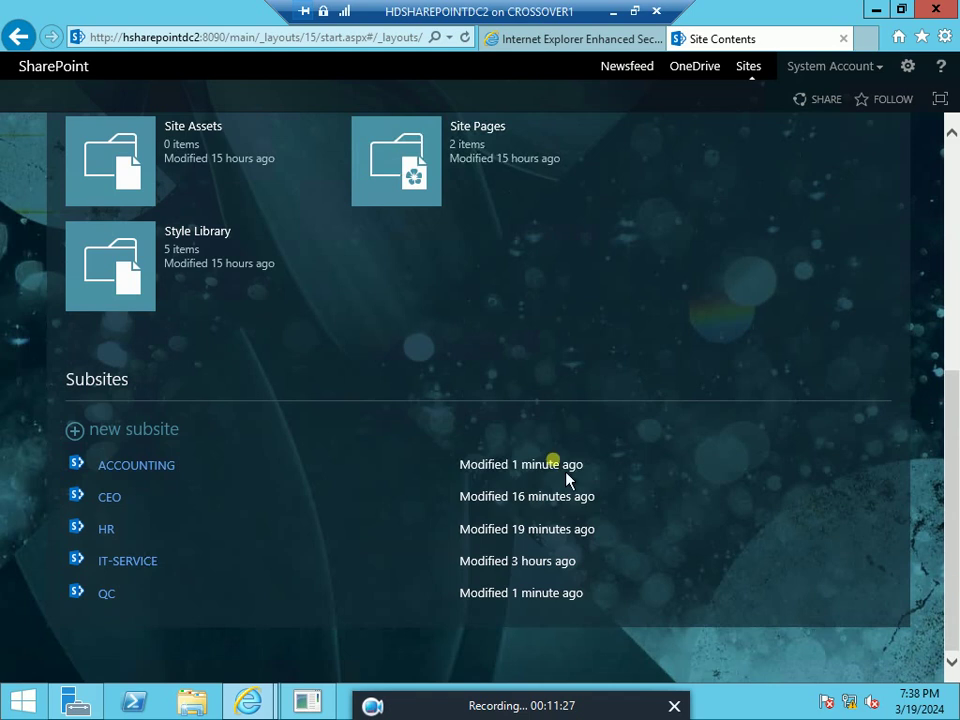
{"action": "left_click", "coordinate": [160, 438]}
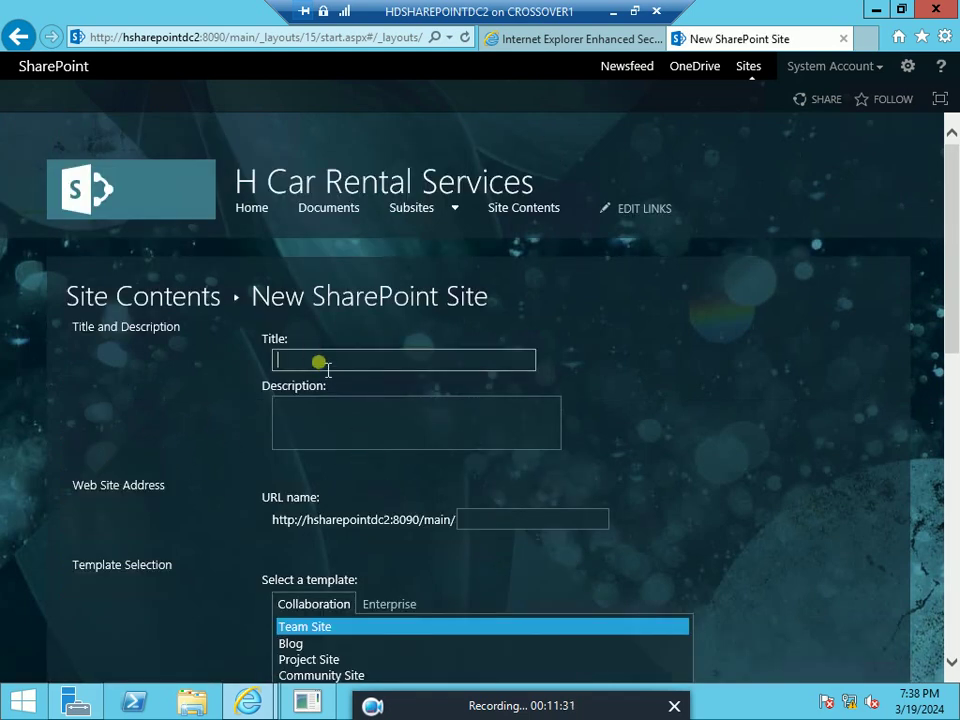
Enter title SALES and URL name sales, and list the site on the parent's Quick Launch
{"action": "type", "text": "SALES"}
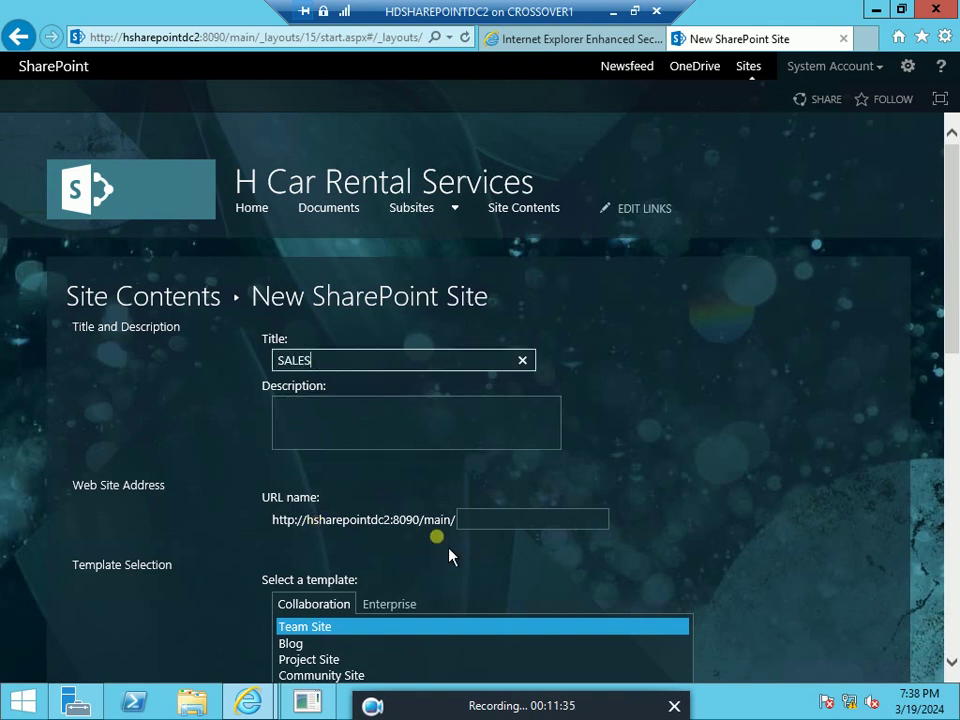
{"action": "left_click", "coordinate": [486, 521]}
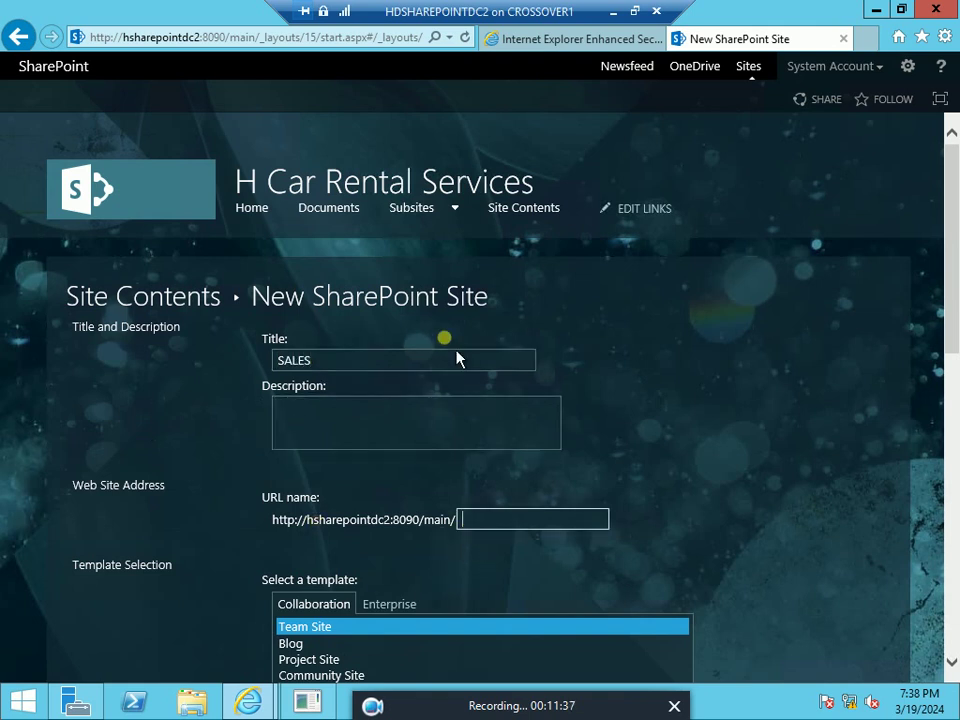
{"action": "type", "text": "sales"}
{"action": "scroll", "coordinate": [480, 400], "scroll_direction": "down", "scroll_amount": 6}
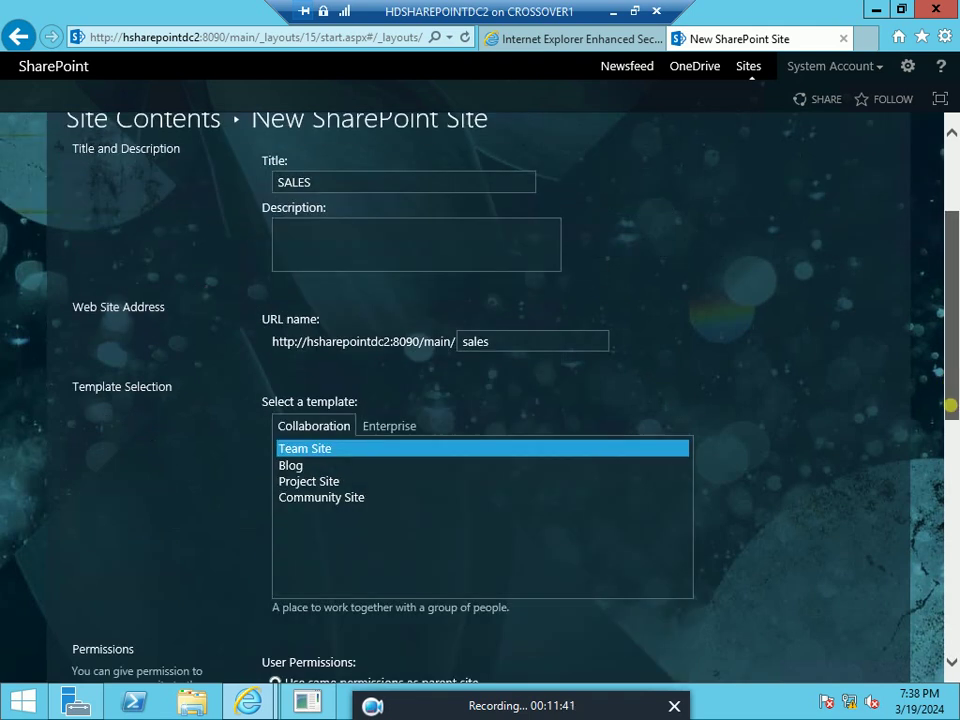
{"action": "scroll", "coordinate": [953, 530], "scroll_direction": "down", "scroll_amount": 2}
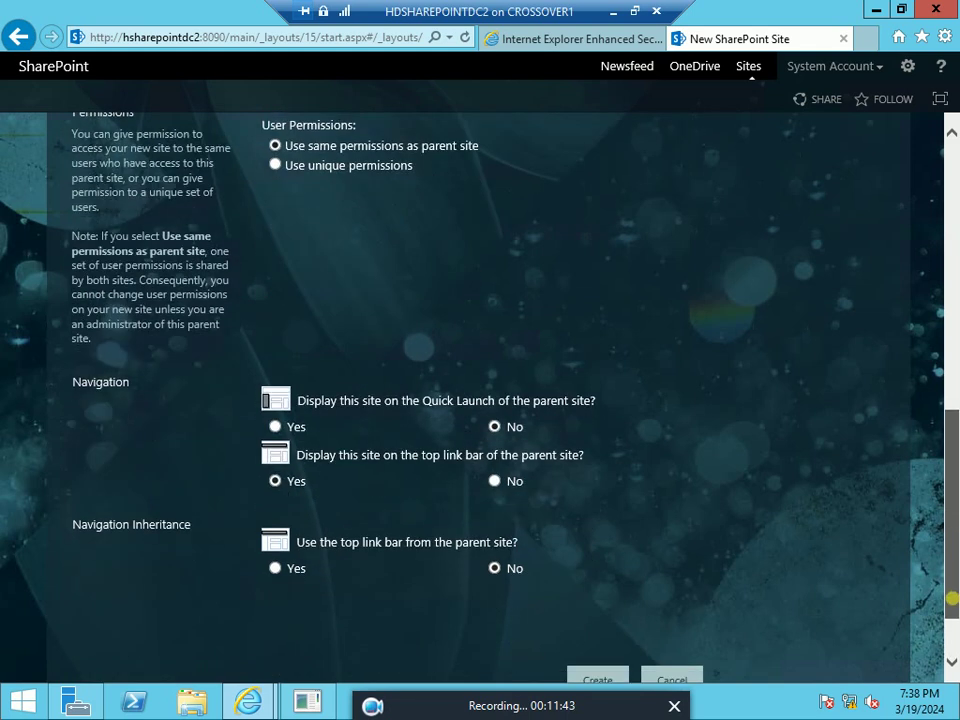
{"action": "left_click", "coordinate": [279, 387]}
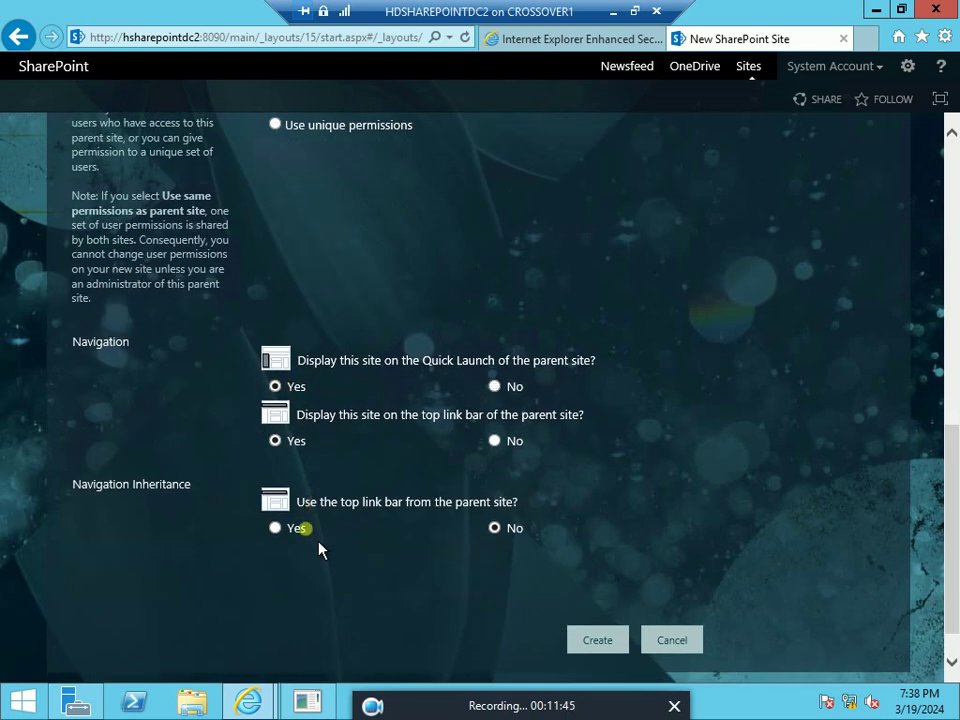
Create the SALES subsite and check that QC, ACCOUNTING, CEO and IT-SERVICE open
{"action": "left_click", "coordinate": [600, 648]}
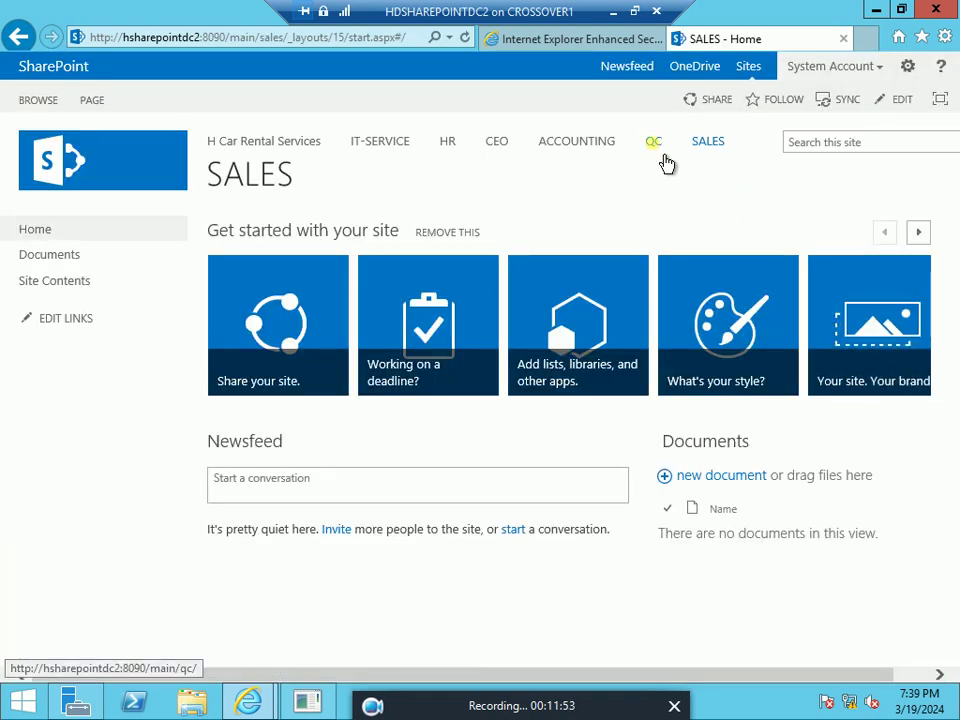
{"action": "left_click", "coordinate": [658, 152]}
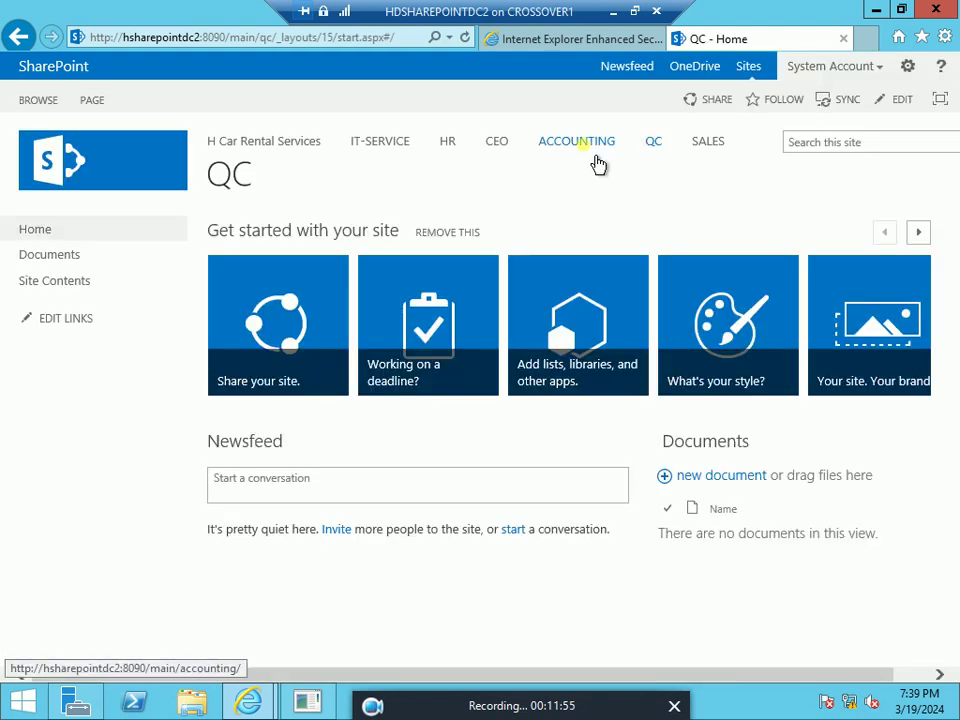
{"action": "left_click", "coordinate": [595, 162]}
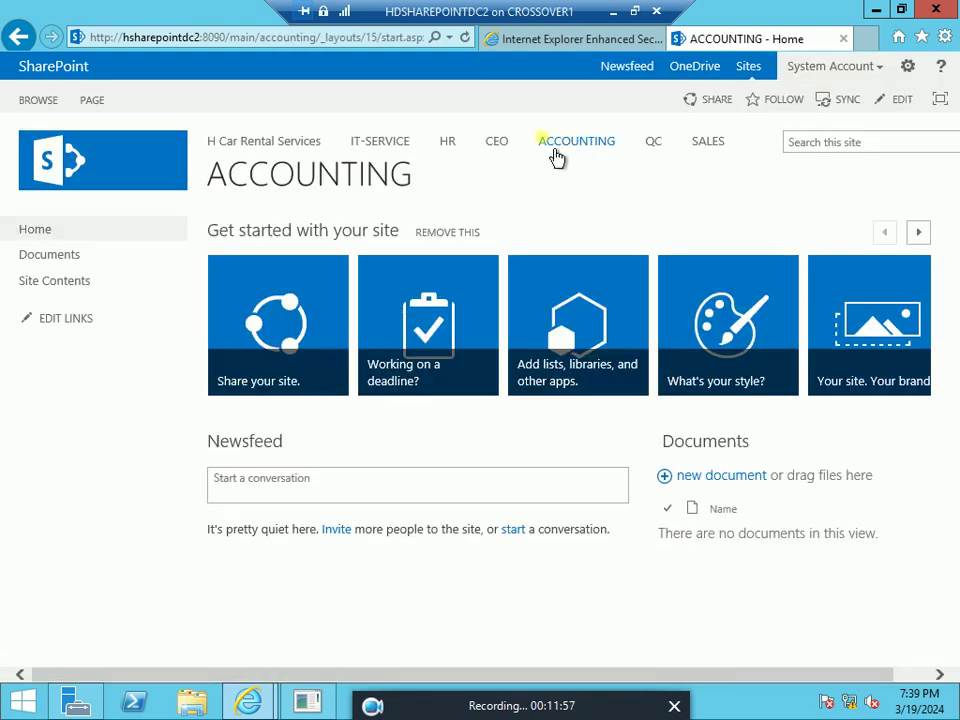
{"action": "left_click", "coordinate": [511, 157]}
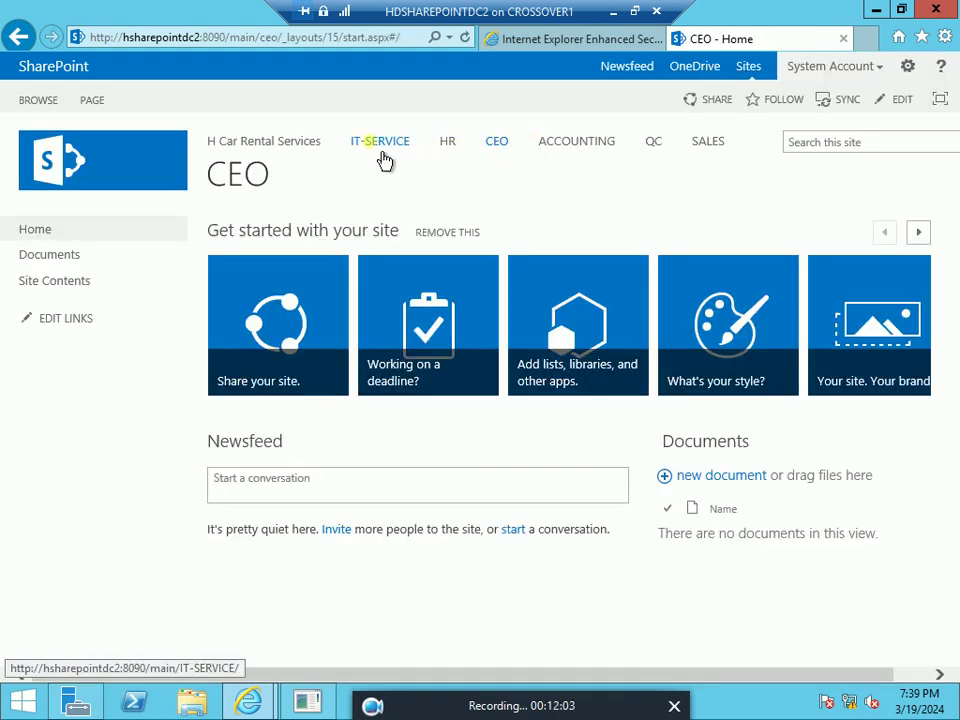
{"action": "left_click", "coordinate": [385, 161]}
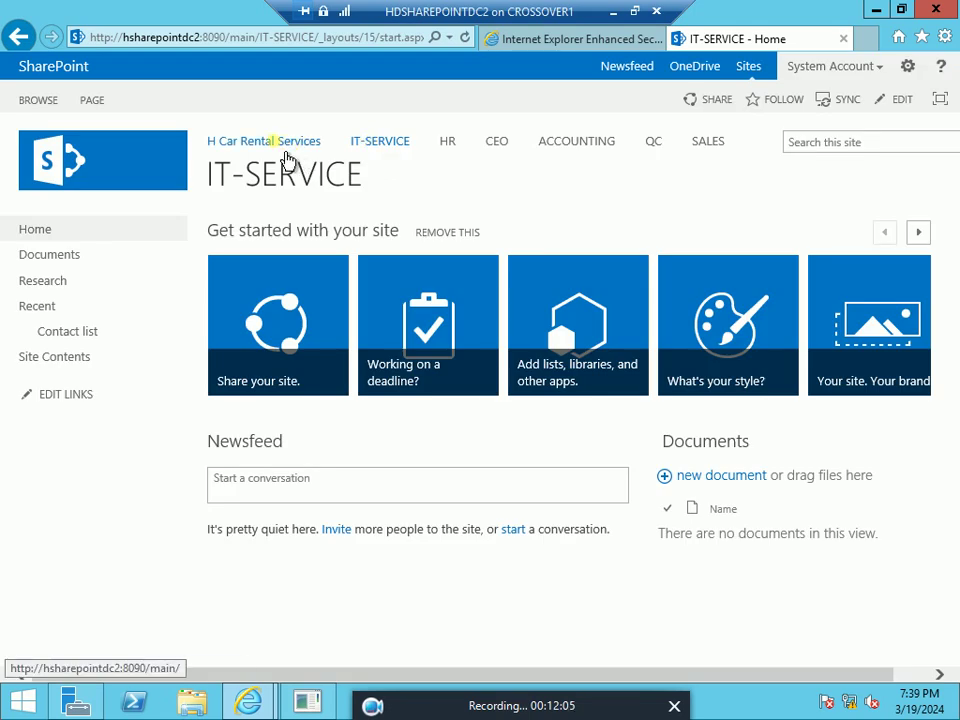
Return to H Car Rental Services and scroll its Site Contents to the subsite list
{"action": "left_click", "coordinate": [287, 158]}
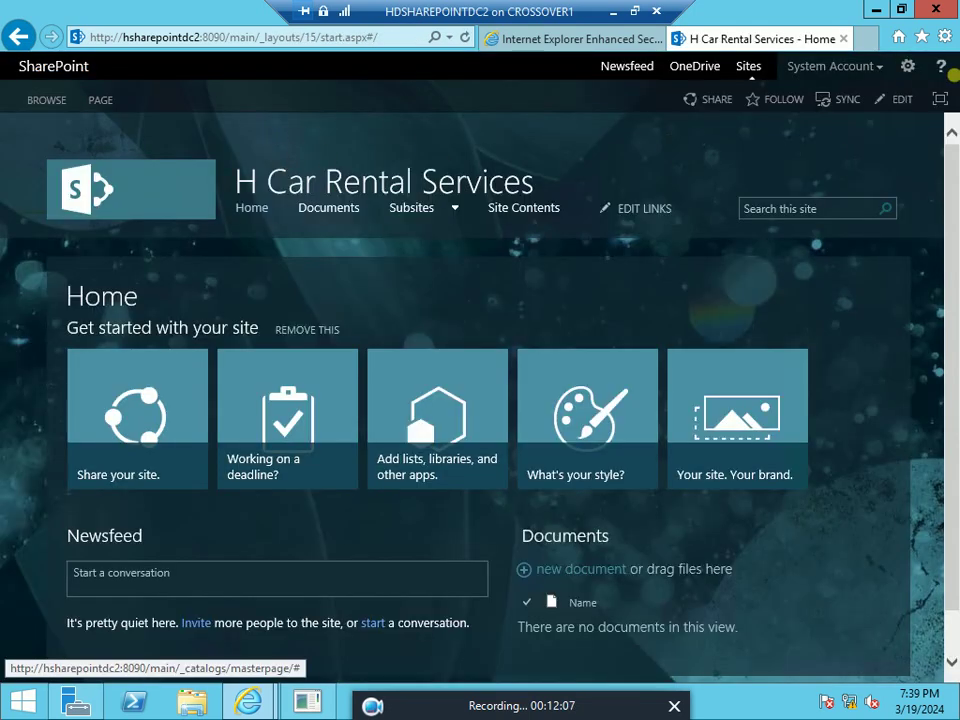
{"action": "left_click", "coordinate": [906, 65]}
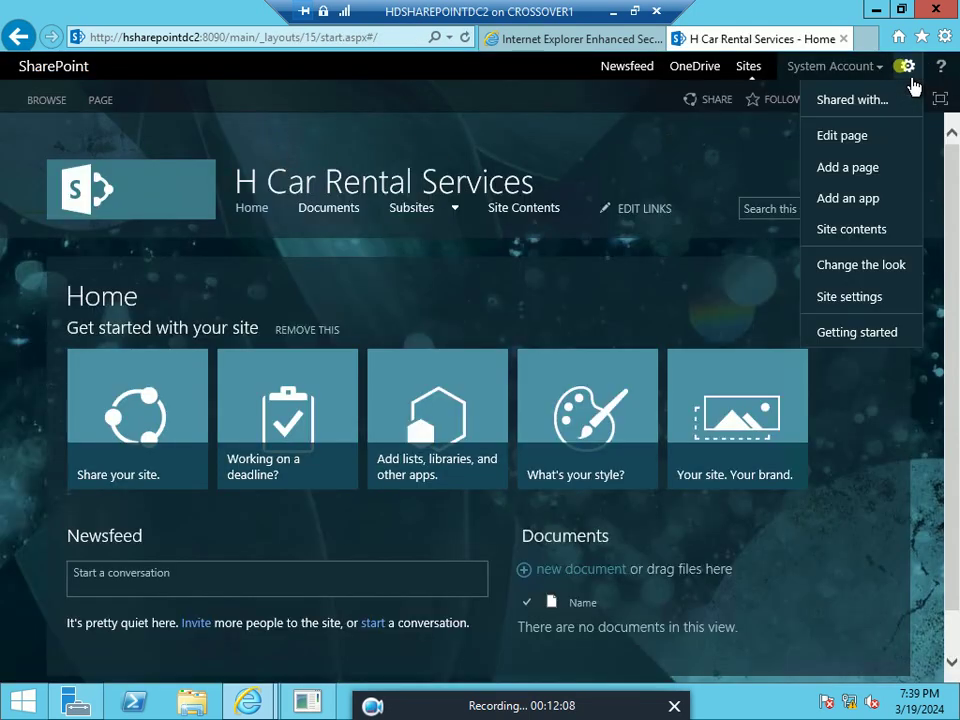
{"action": "left_click", "coordinate": [884, 232]}
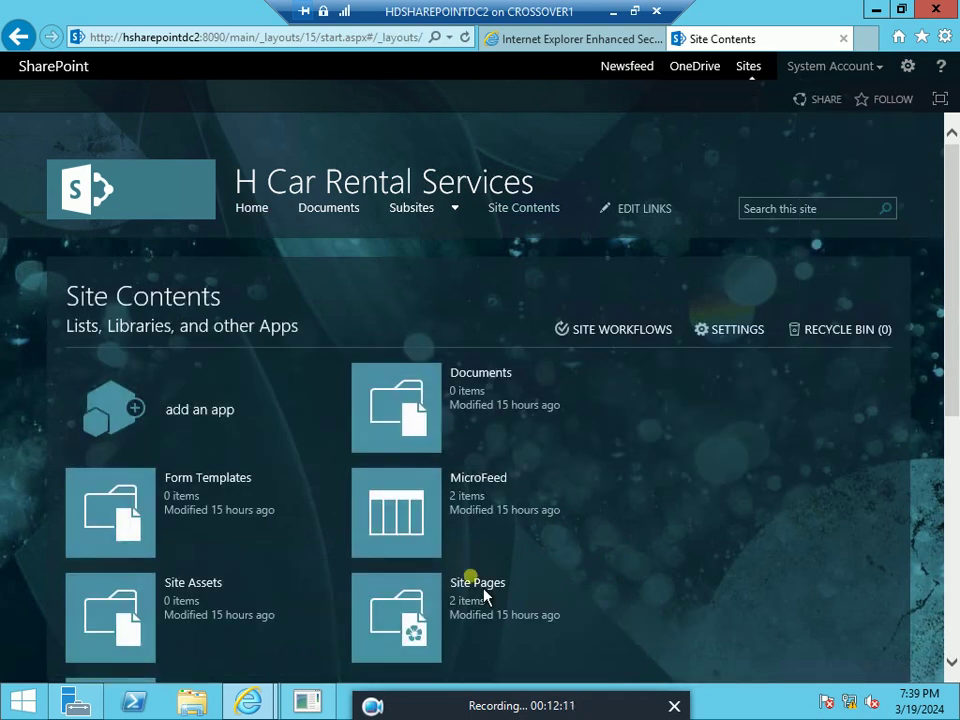
{"action": "left_click", "coordinate": [472, 580]}
{"action": "left_click_drag", "start_coordinate": [949, 321], "coordinate": [950, 550]}
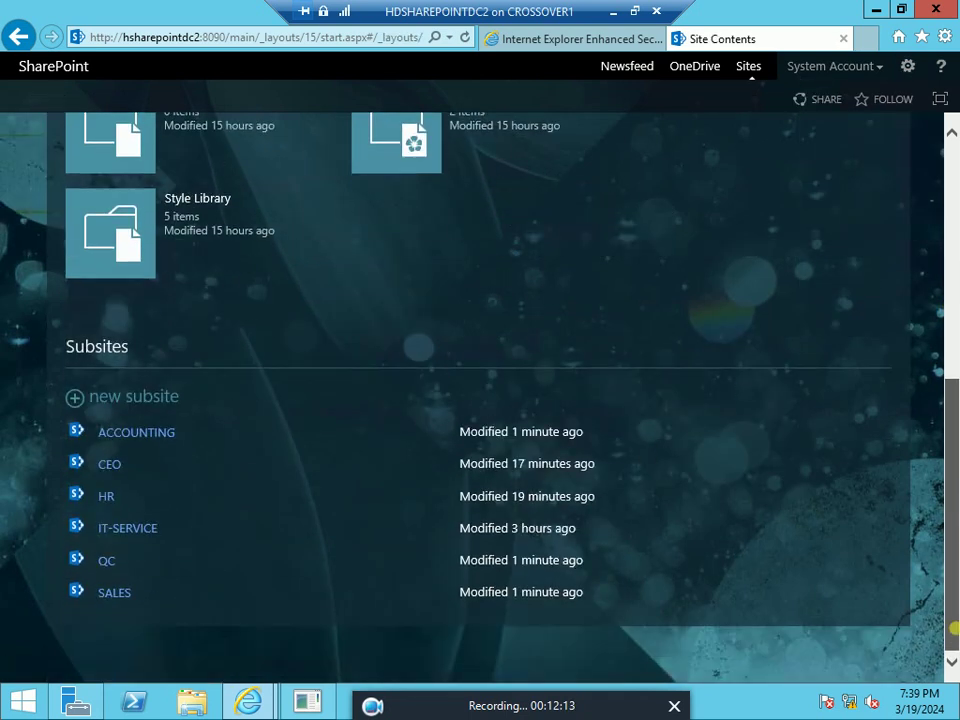
Create subsite MARKETING at URL marketing, using the parent's top link bar
{"action": "left_click", "coordinate": [140, 405]}
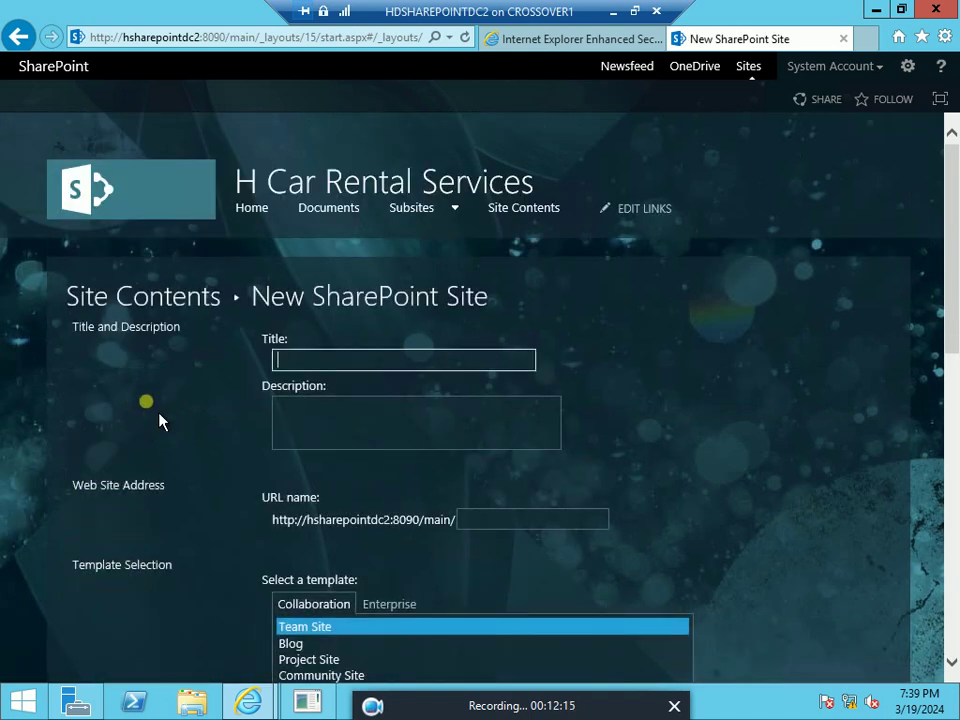
{"action": "left_click", "coordinate": [303, 364]}
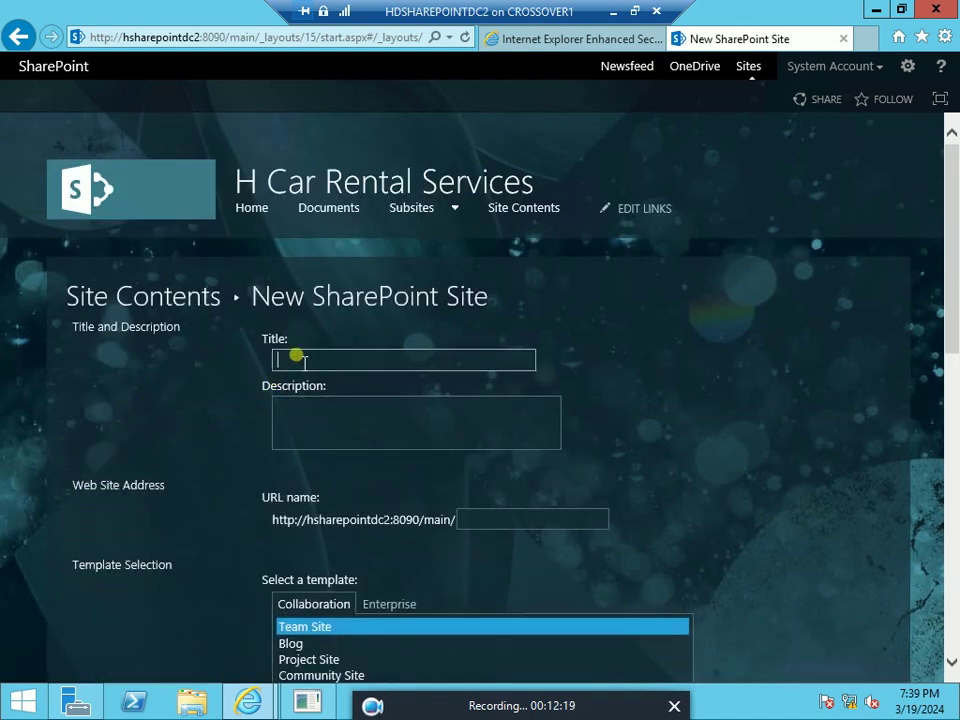
{"action": "type", "text": "MARKETING"}
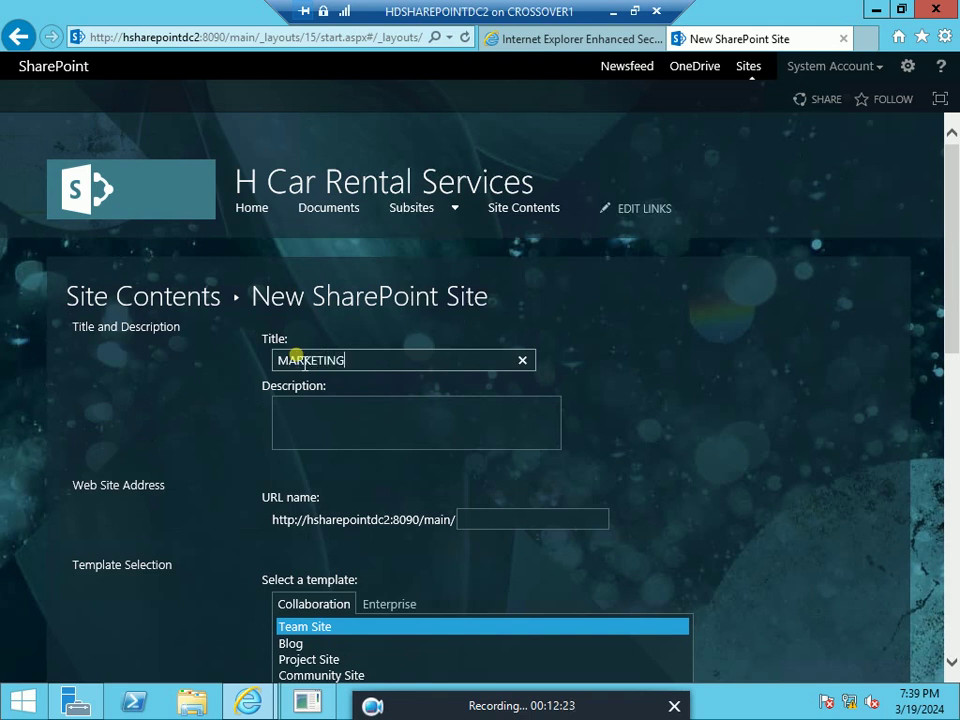
{"action": "left_click", "coordinate": [490, 527]}
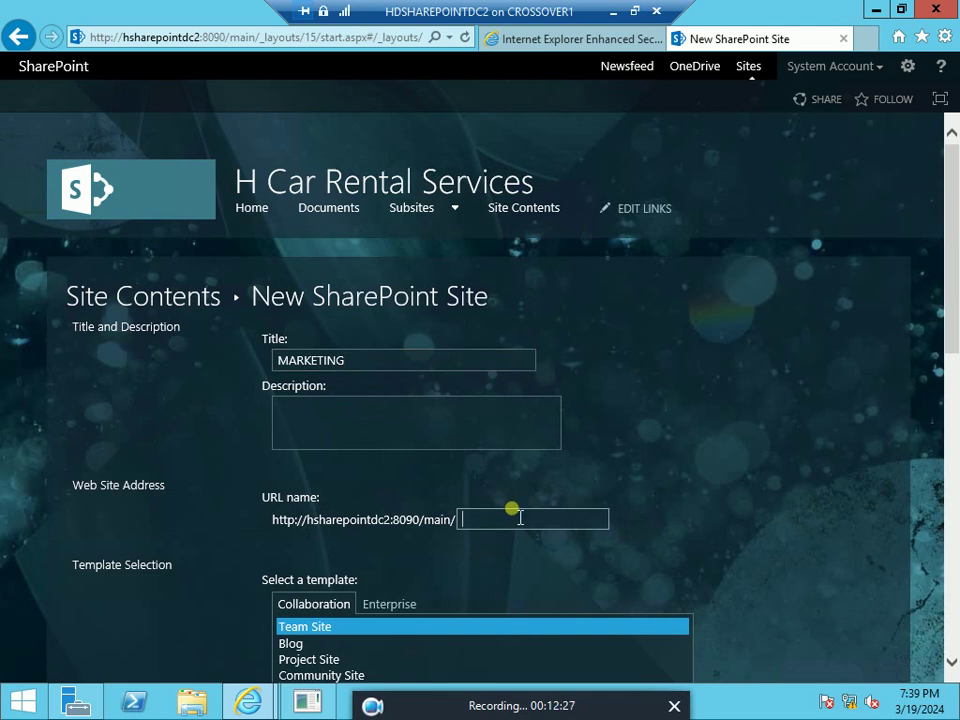
{"action": "type", "text": "marketing"}
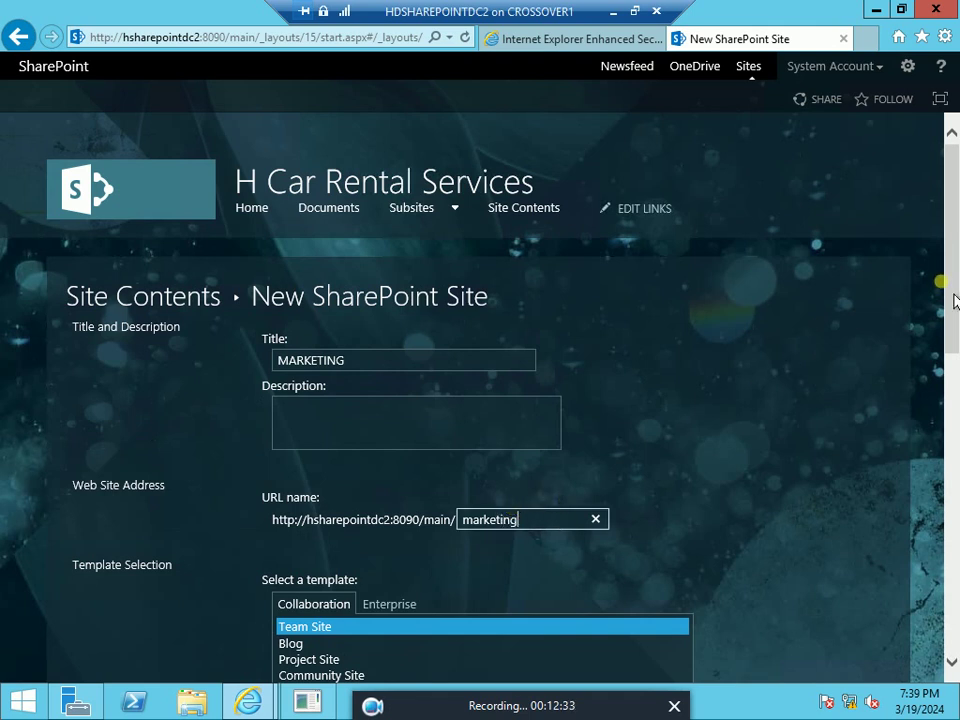
{"action": "left_click_drag", "start_coordinate": [945, 294], "coordinate": [949, 649]}
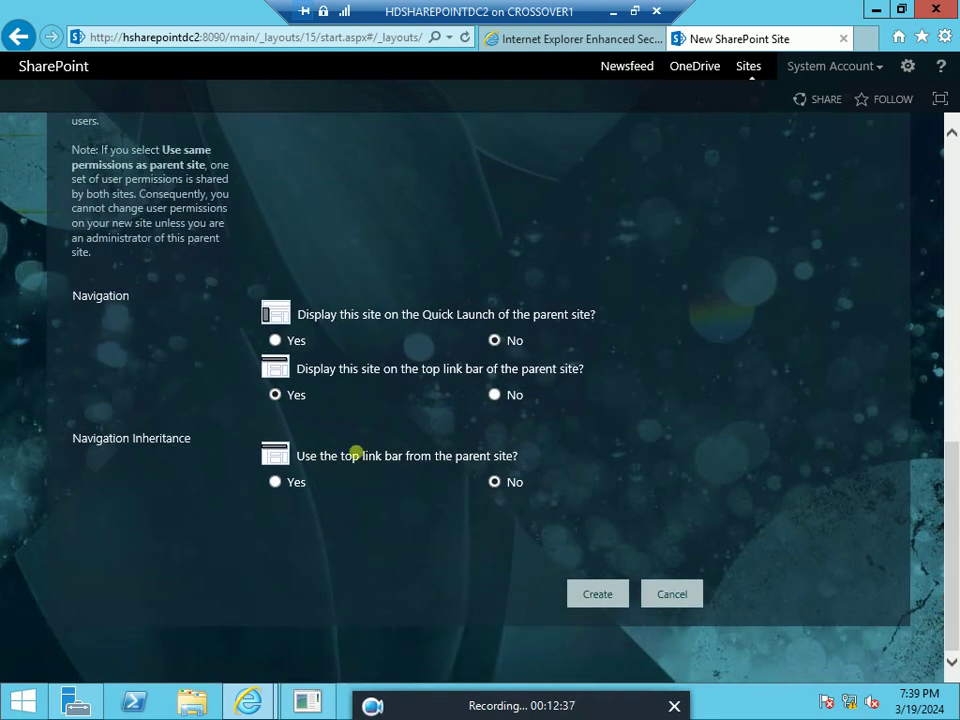
{"action": "left_click", "coordinate": [276, 484]}
{"action": "left_click", "coordinate": [603, 600]}
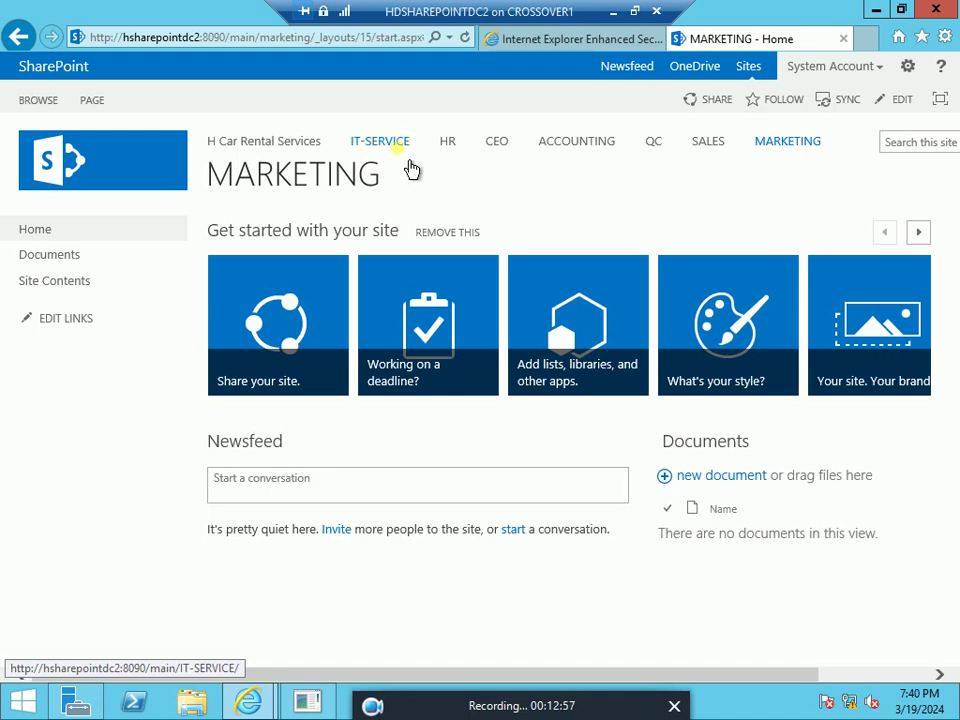
Go to the IT-SERVICE subsite and bring up its Settings menu
{"action": "left_click", "coordinate": [387, 163]}
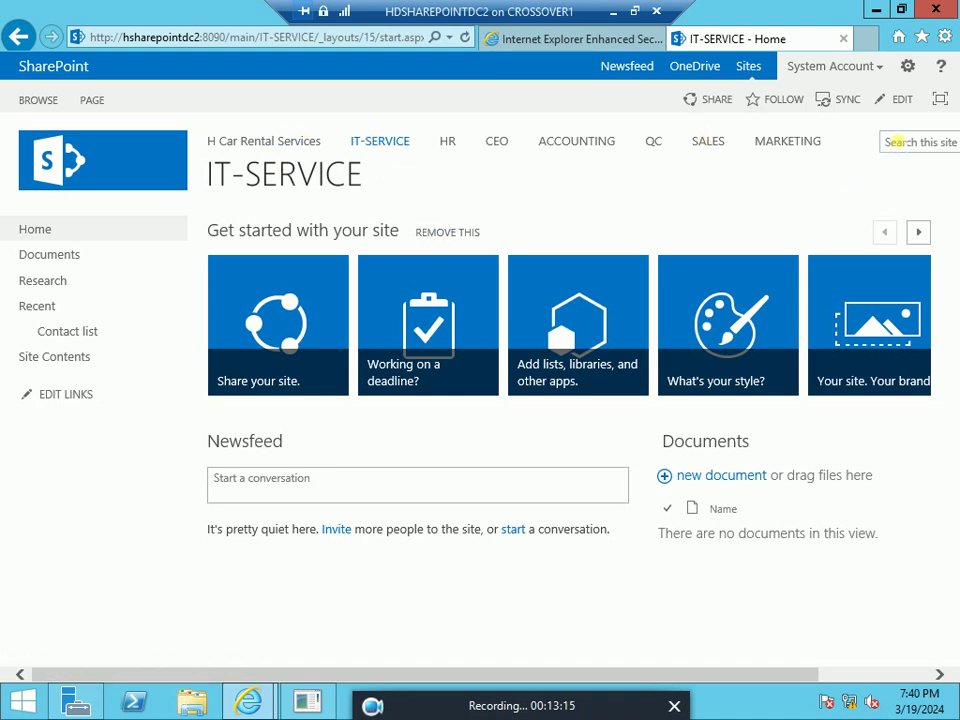
{"action": "left_click", "coordinate": [921, 87]}
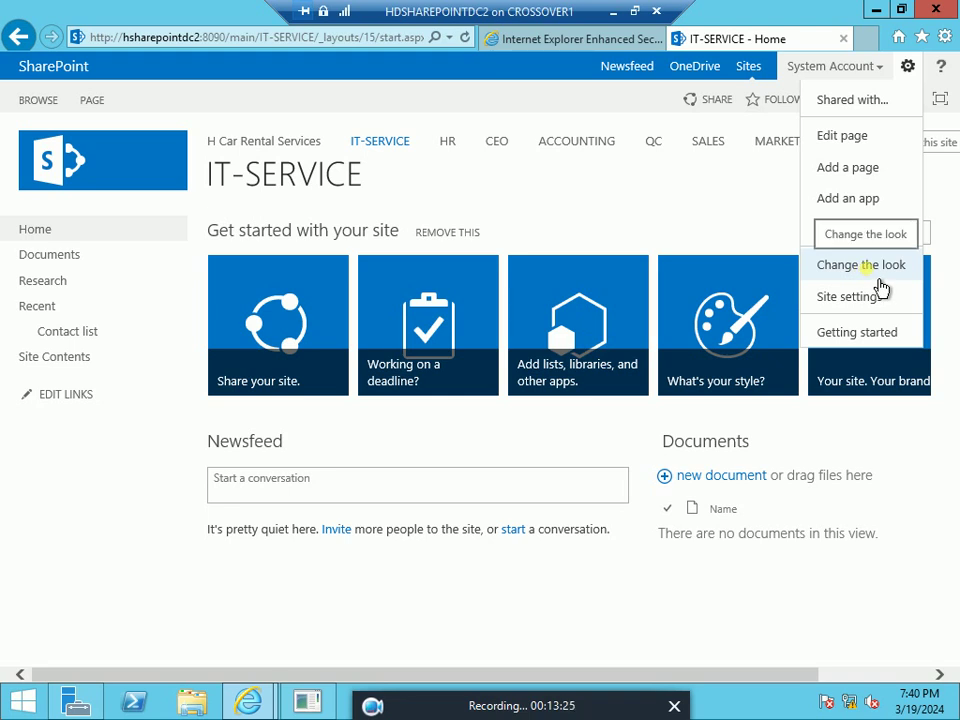
In Change the look, preview the IT-SERVICE site with the Wood theme
{"action": "left_click", "coordinate": [876, 280]}
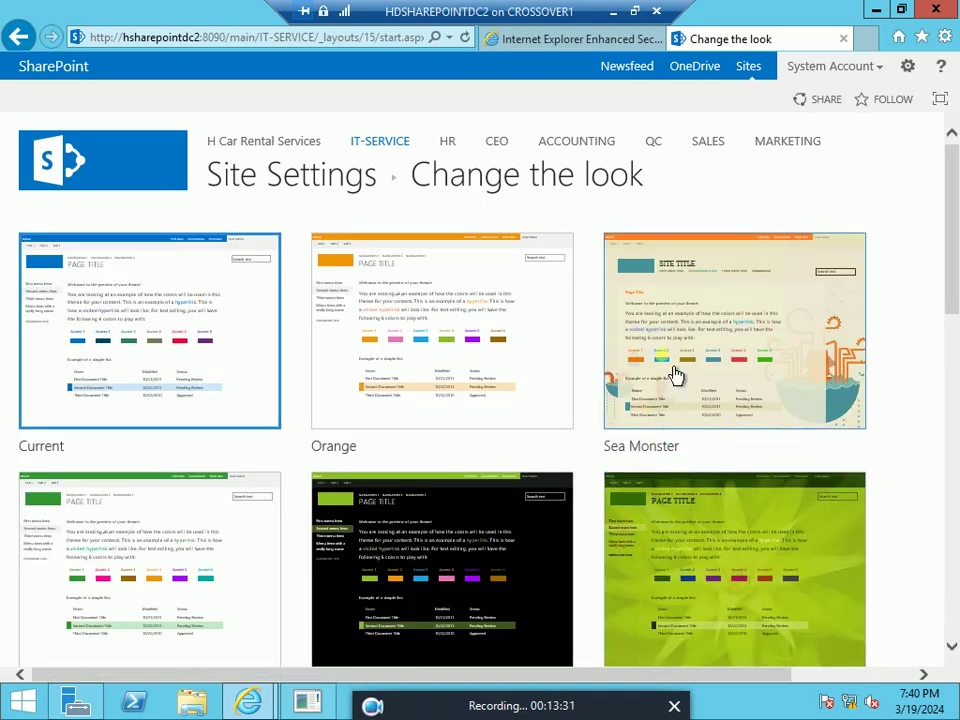
{"action": "scroll", "coordinate": [675, 375], "scroll_direction": "down", "scroll_amount": 3}
{"action": "scroll", "coordinate": [675, 375], "scroll_direction": "down", "scroll_amount": 2}
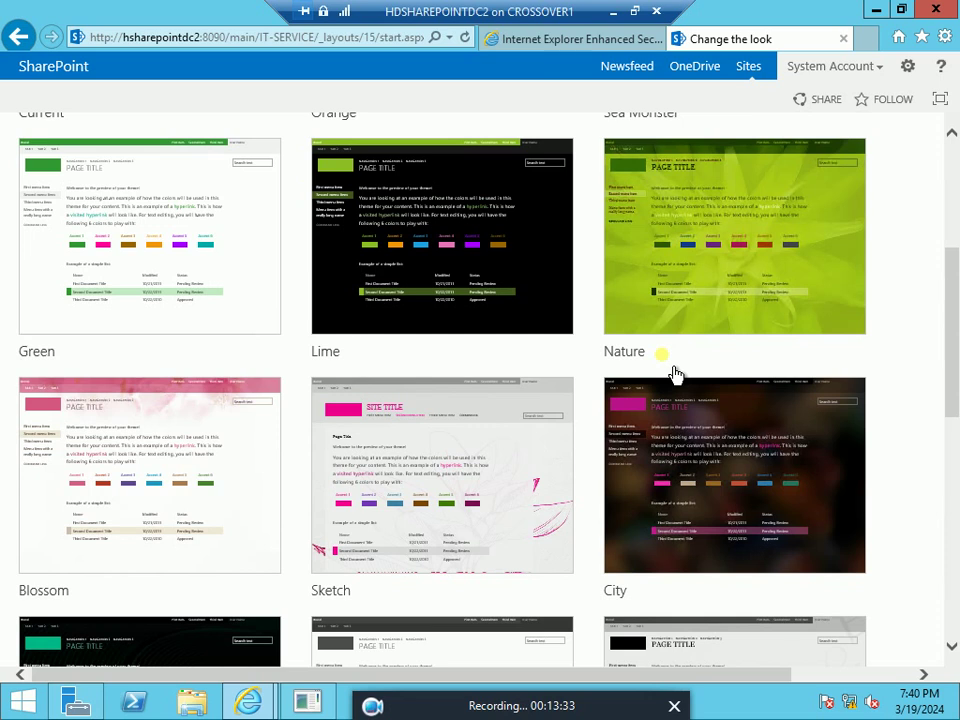
{"action": "scroll", "coordinate": [675, 375], "scroll_direction": "down", "scroll_amount": 7}
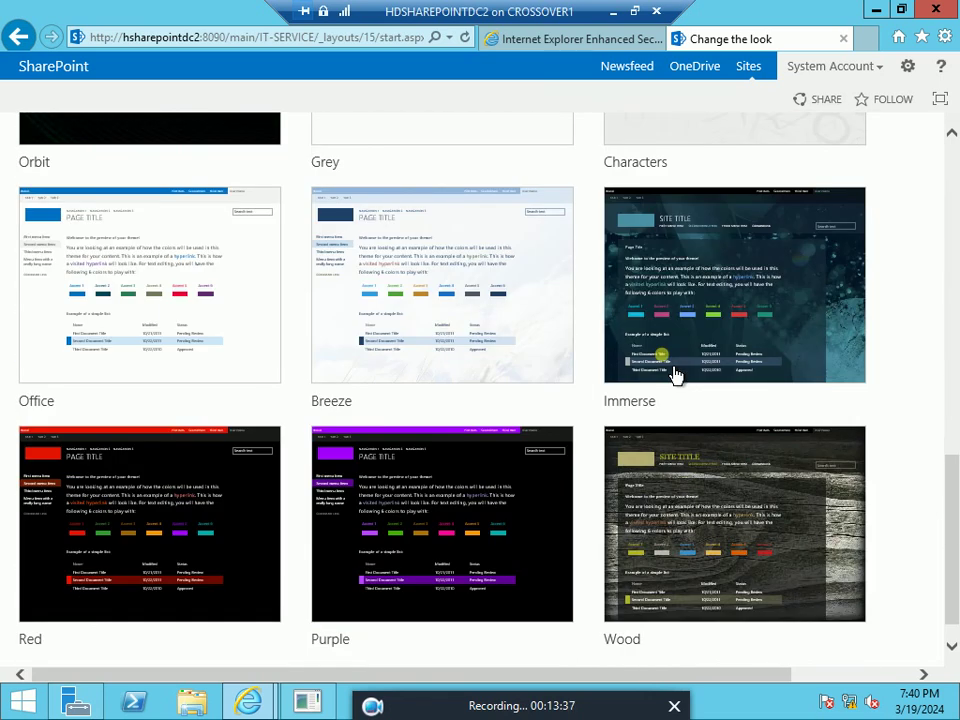
{"action": "scroll", "coordinate": [675, 375], "scroll_direction": "up", "scroll_amount": 1}
{"action": "scroll", "coordinate": [675, 375], "scroll_direction": "down", "scroll_amount": 1}
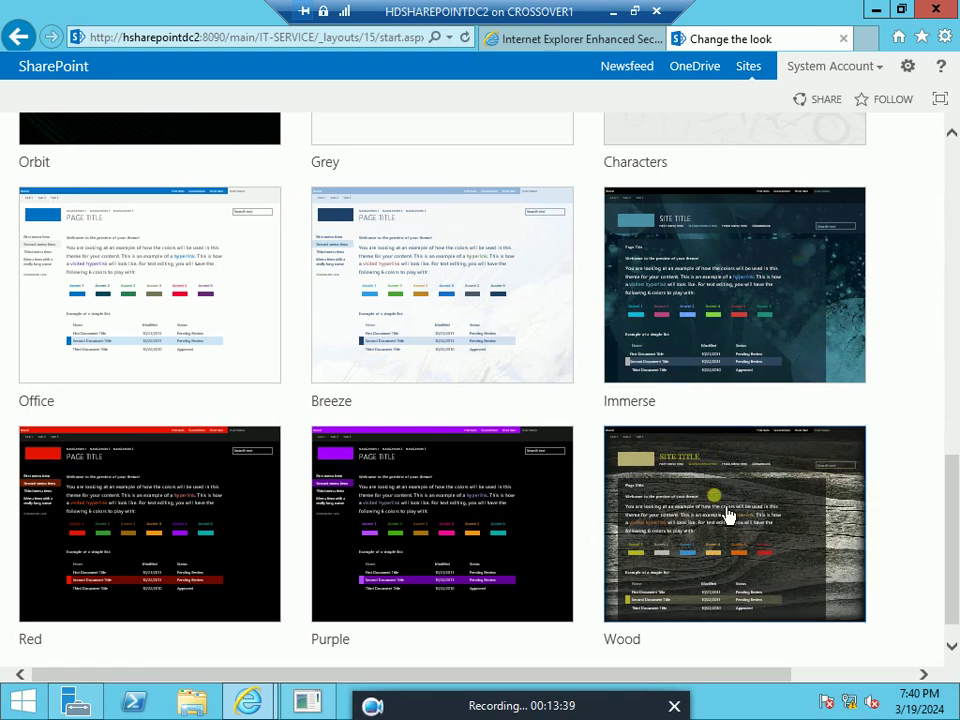
{"action": "left_click", "coordinate": [727, 515]}
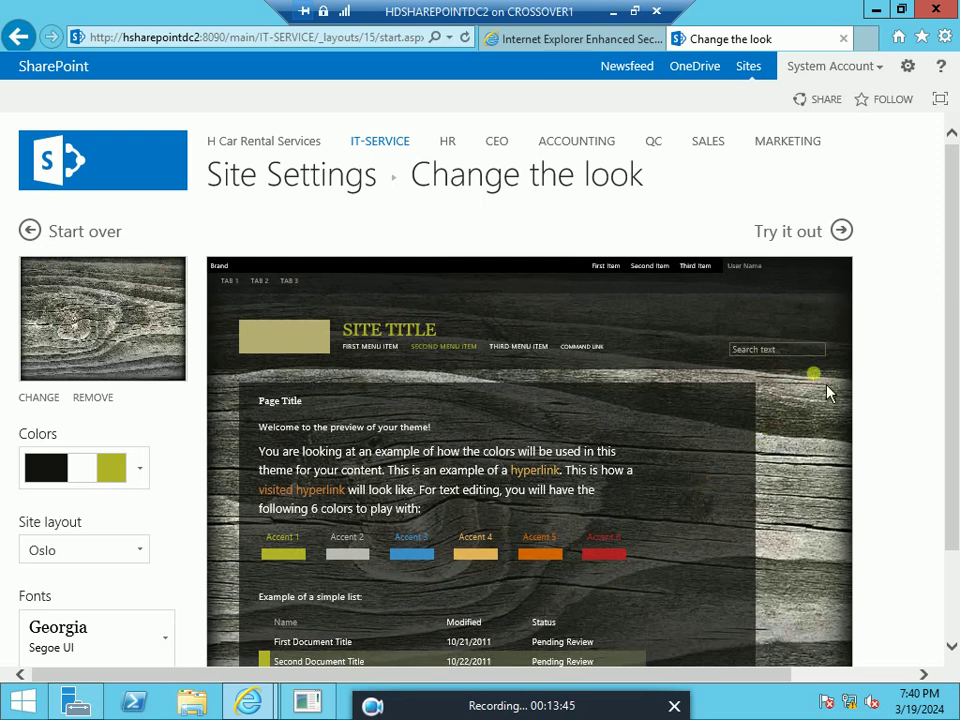
{"action": "left_click", "coordinate": [806, 236]}
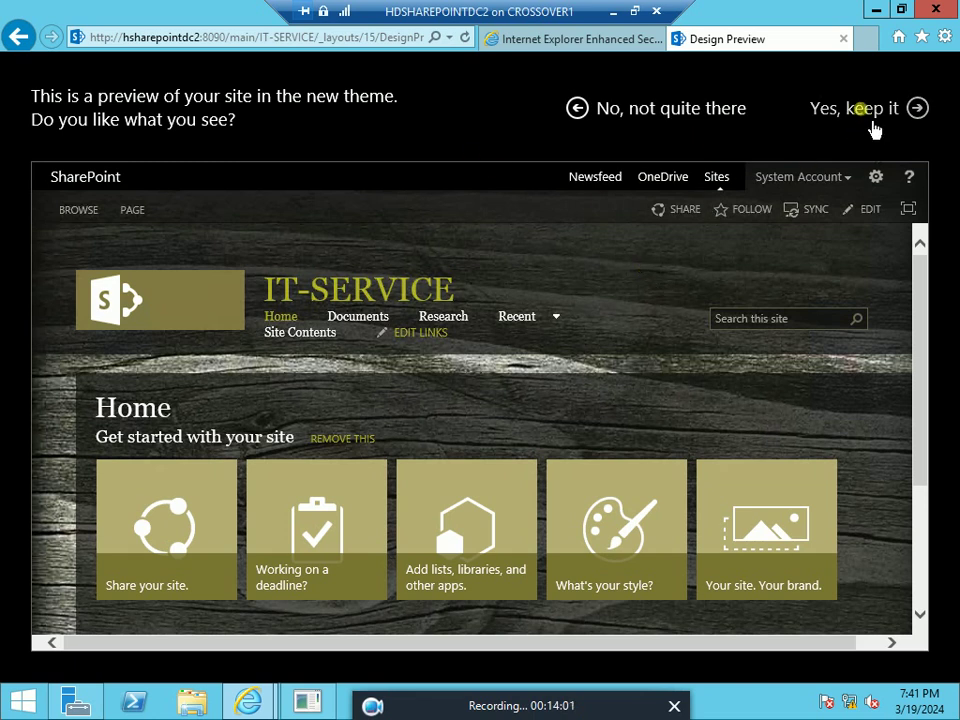
Keep the Wood theme on IT-SERVICE and return to its home page
{"action": "left_click", "coordinate": [872, 124]}
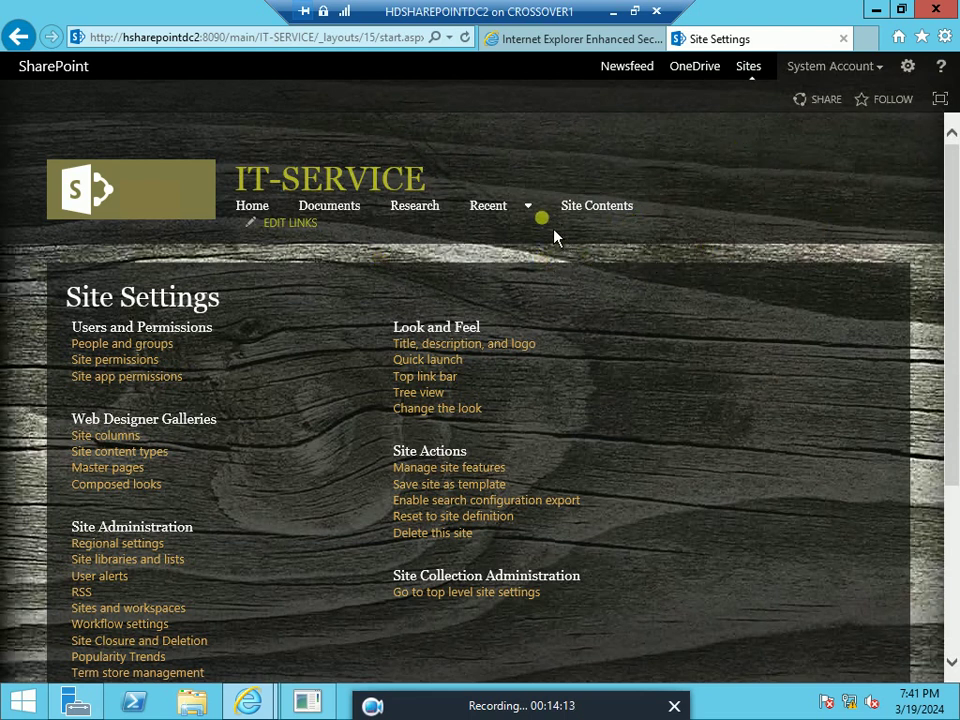
{"action": "left_click", "coordinate": [529, 206]}
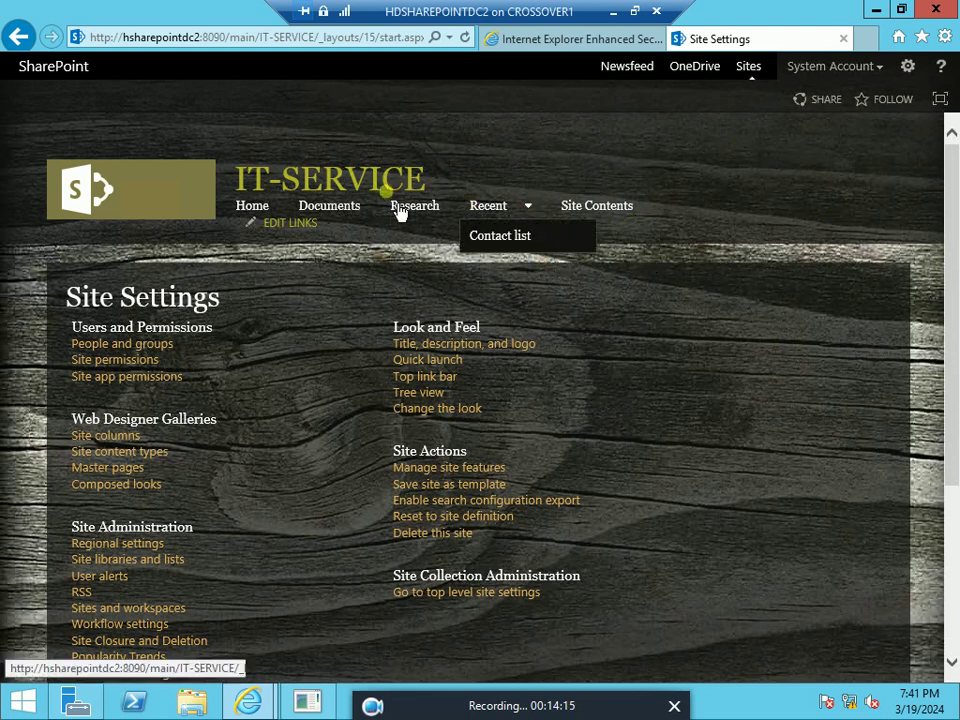
{"action": "left_click", "coordinate": [266, 217]}
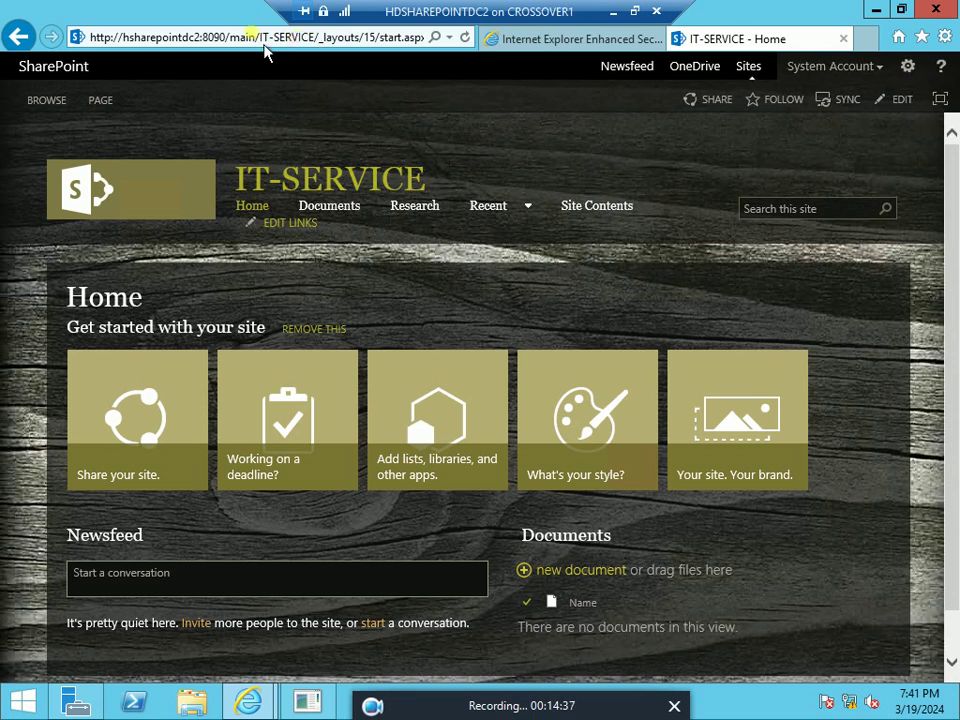
Edit the address to hsharepointdc2:8090/main to reach the H Car Rental Services home page
{"action": "left_click", "coordinate": [320, 38]}
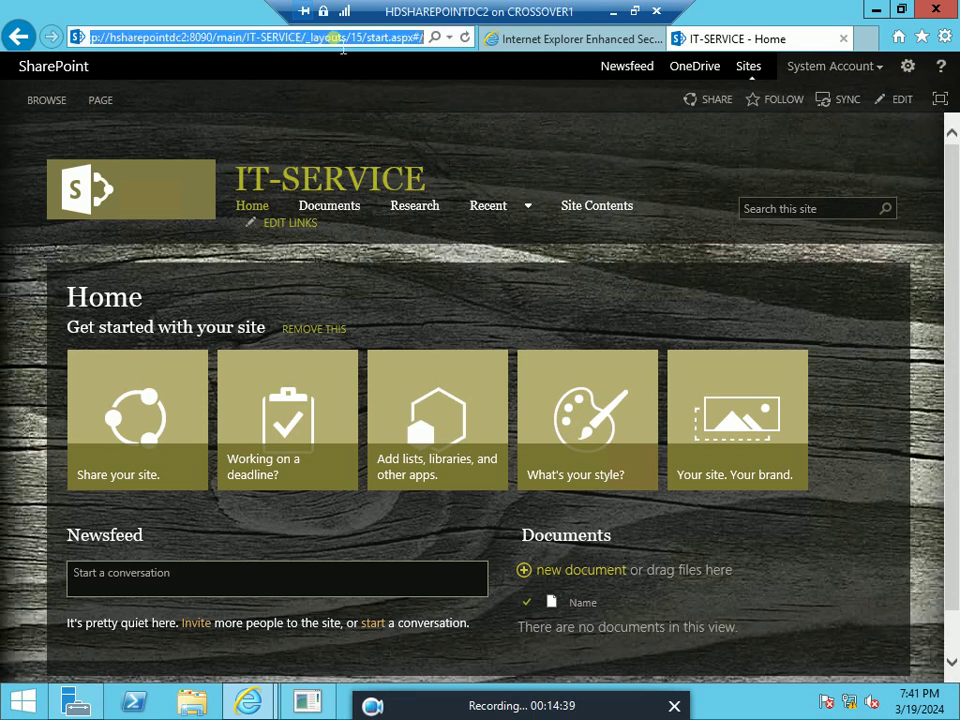
{"action": "left_click", "coordinate": [337, 38]}
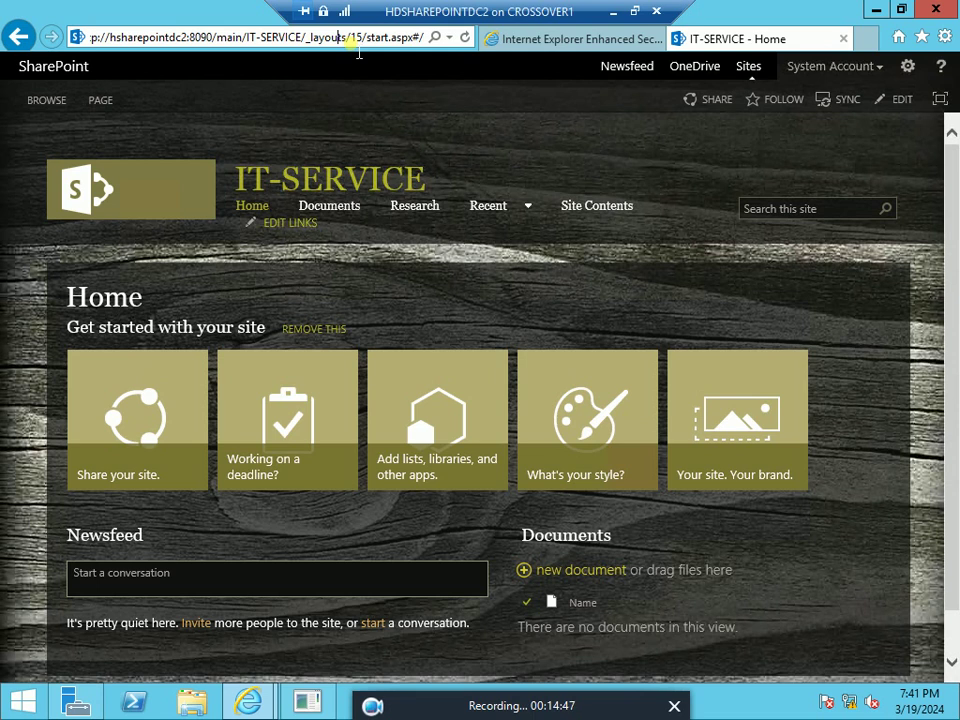
{"action": "key", "text": "Right"}
{"action": "key", "text": "Right"}
{"action": "key", "text": "Right"}
{"action": "key", "text": "Right"}
{"action": "key", "text": "Right"}
{"action": "key", "text": "End"}
{"action": "key", "text": "BackSpace"}
{"action": "key", "text": "BackSpace"}
{"action": "key", "text": "BackSpace"}
{"action": "key", "text": "BackSpace"}
{"action": "key", "text": "BackSpace"}
{"action": "key", "text": "BackSpace"}
{"action": "key", "text": "BackSpace"}
{"action": "key", "text": "BackSpace"}
{"action": "key", "text": "BackSpace"}
{"action": "key", "text": "BackSpace"}
{"action": "key", "text": "BackSpace"}
{"action": "key", "text": "BackSpace"}
{"action": "key", "text": "BackSpace"}
{"action": "key", "text": "BackSpace"}
{"action": "key", "text": "BackSpace"}
{"action": "key", "text": "BackSpace"}
{"action": "key", "text": "BackSpace"}
{"action": "key", "text": "BackSpace"}
{"action": "key", "text": "BackSpace"}
{"action": "key", "text": "BackSpace"}
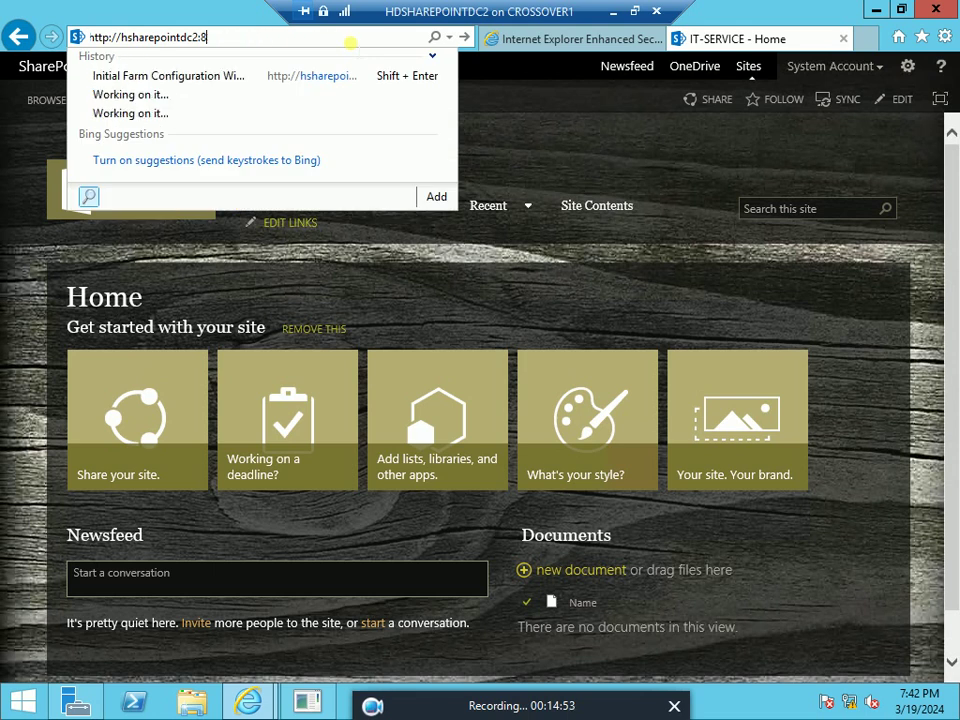
{"action": "key", "text": "BackSpace"}
{"action": "left_click", "coordinate": [495, 85]}
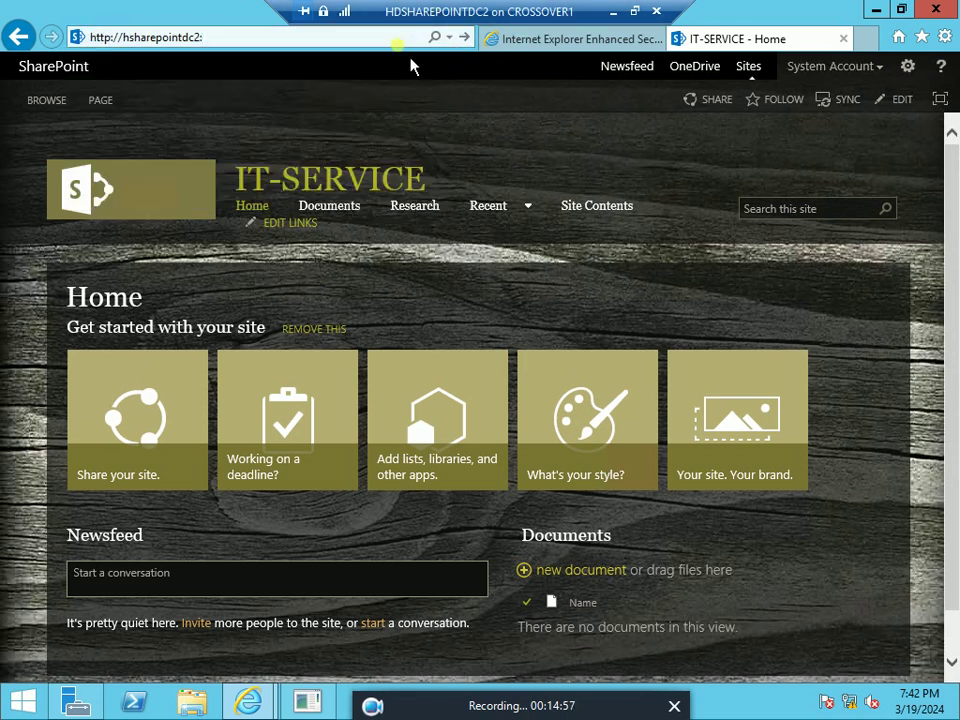
{"action": "left_click", "coordinate": [300, 38]}
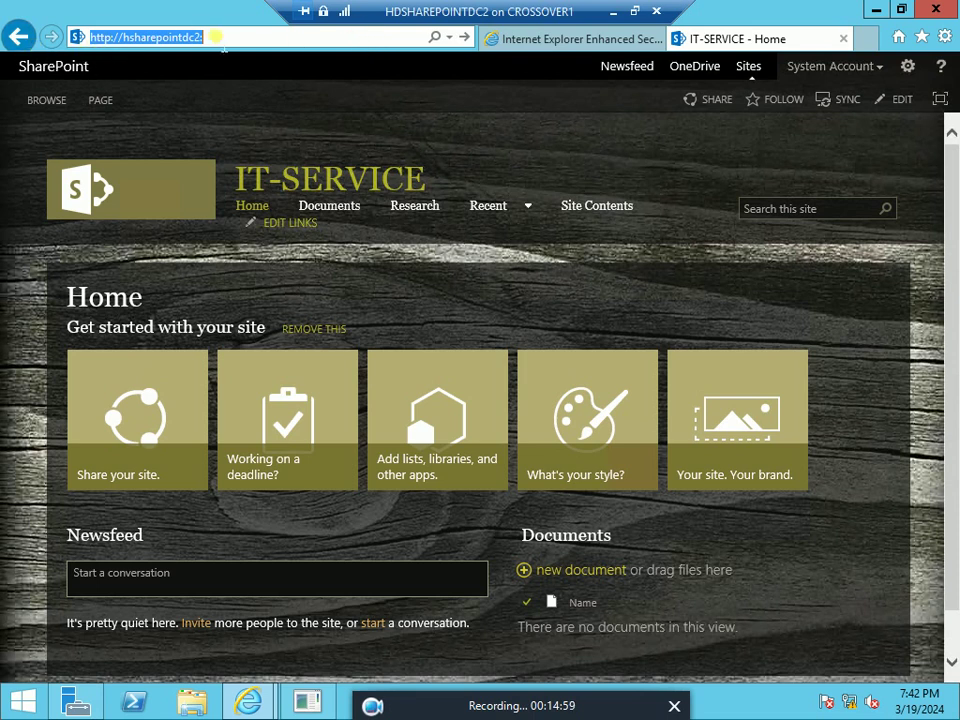
{"action": "left_click", "coordinate": [215, 37]}
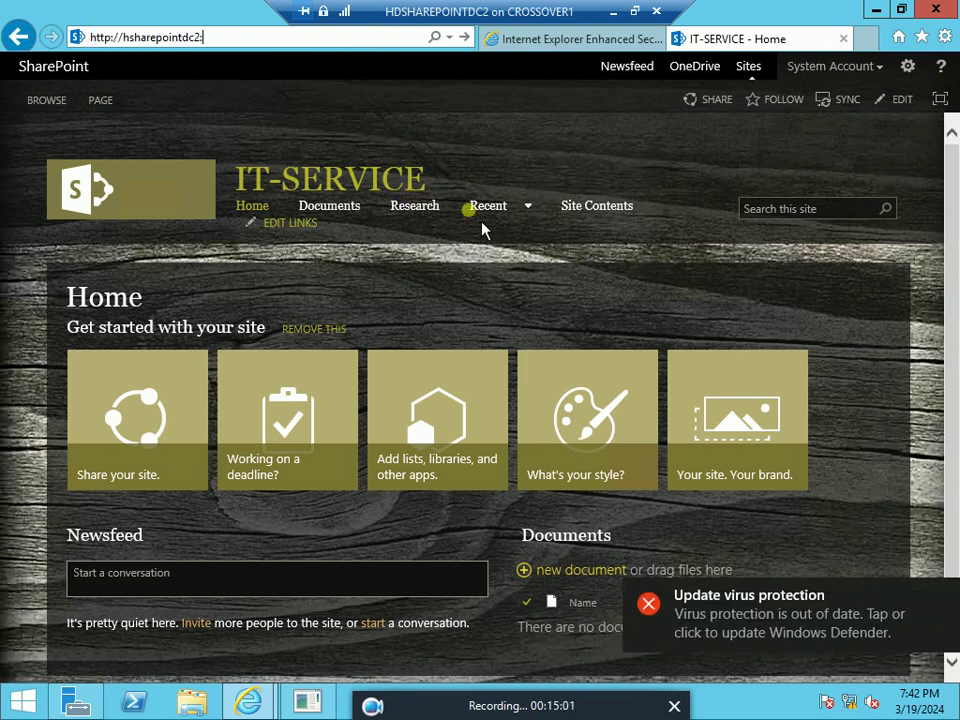
{"action": "mouse_move", "coordinate": [503, 220]}
{"action": "type", "text": "80"}
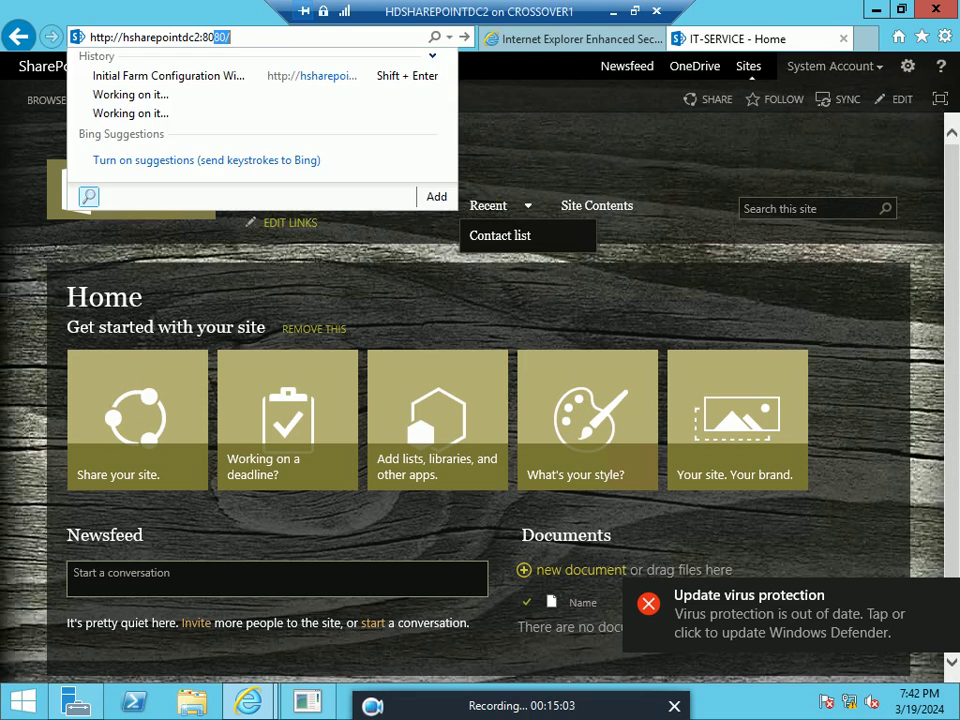
{"action": "type", "text": "90"}
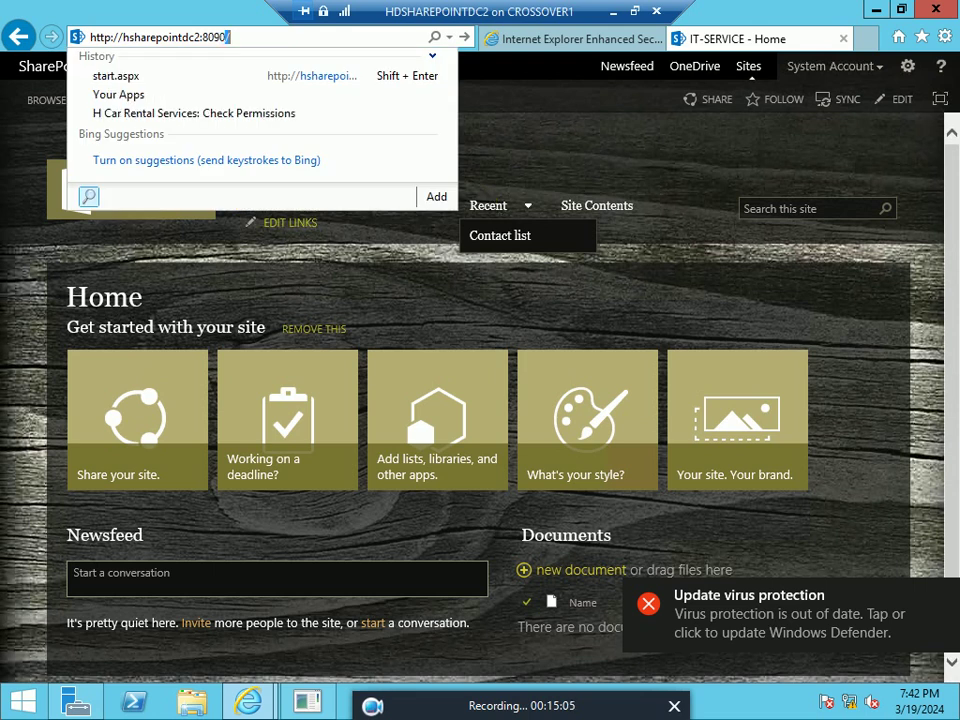
{"action": "type", "text": "/mai"}
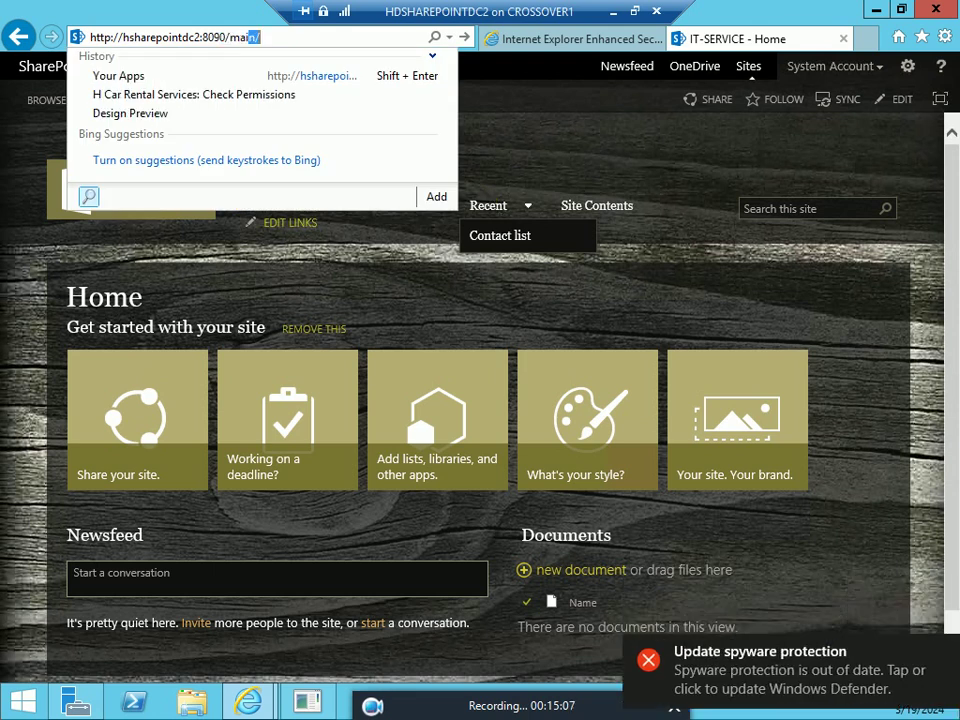
{"action": "type", "text": "n"}
{"action": "key", "text": "Return"}
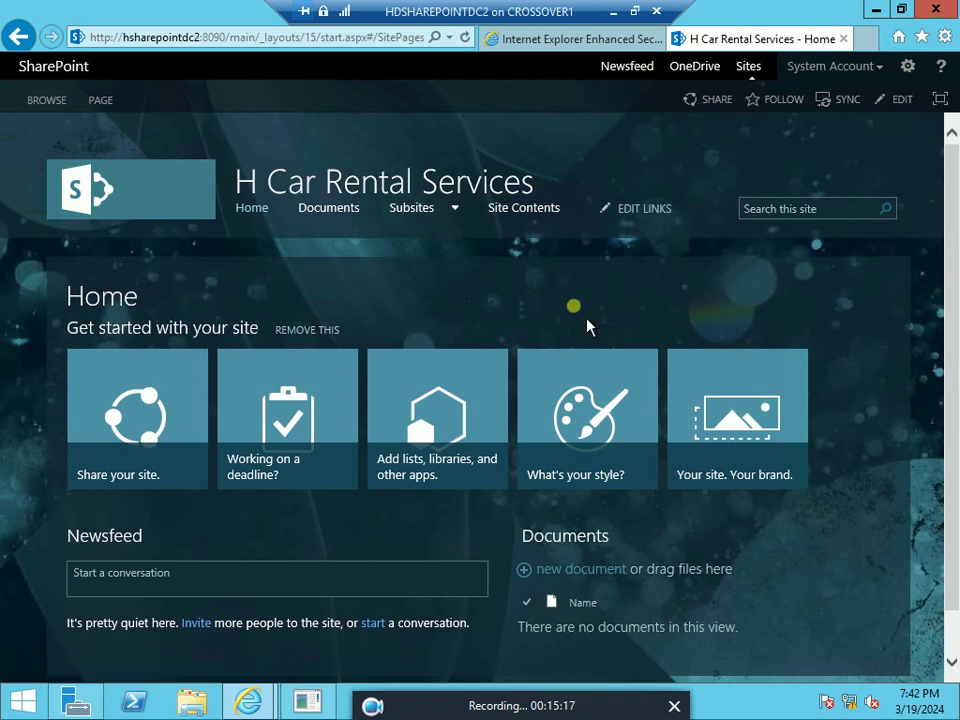
Open the CEO subsite from the Subsites menu, then the HR subsite
{"action": "mouse_move", "coordinate": [465, 229]}
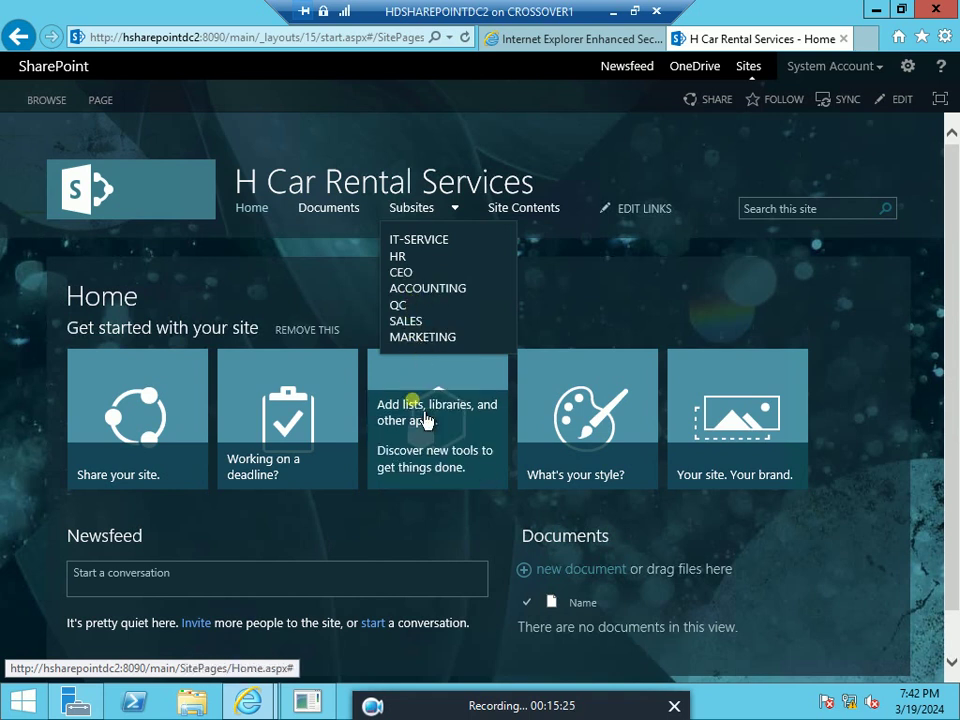
{"action": "left_click", "coordinate": [402, 273]}
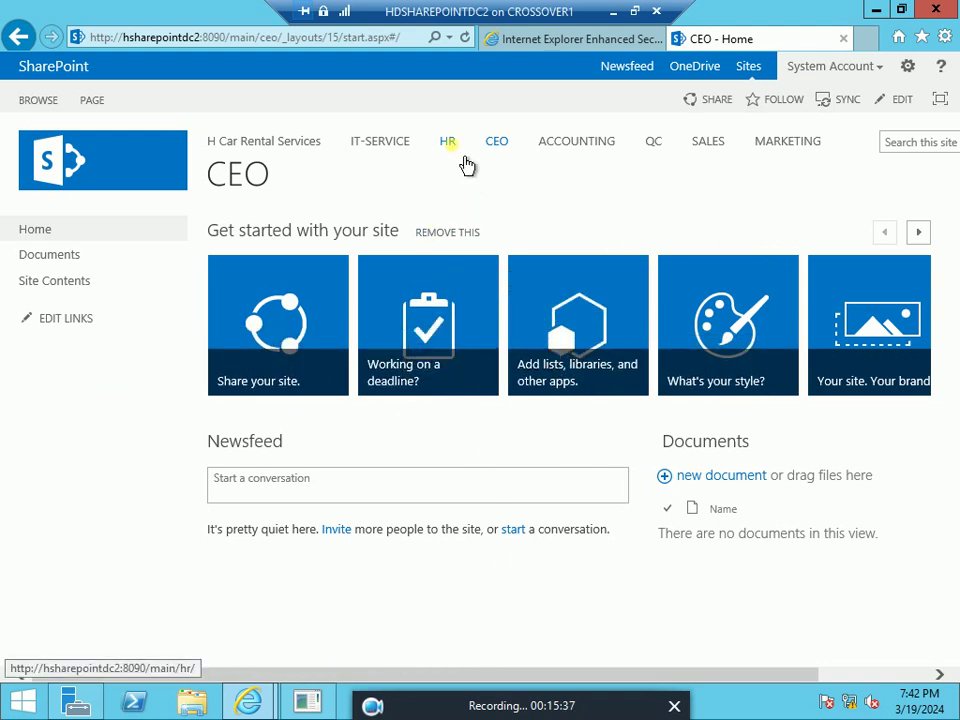
{"action": "left_click", "coordinate": [447, 142]}
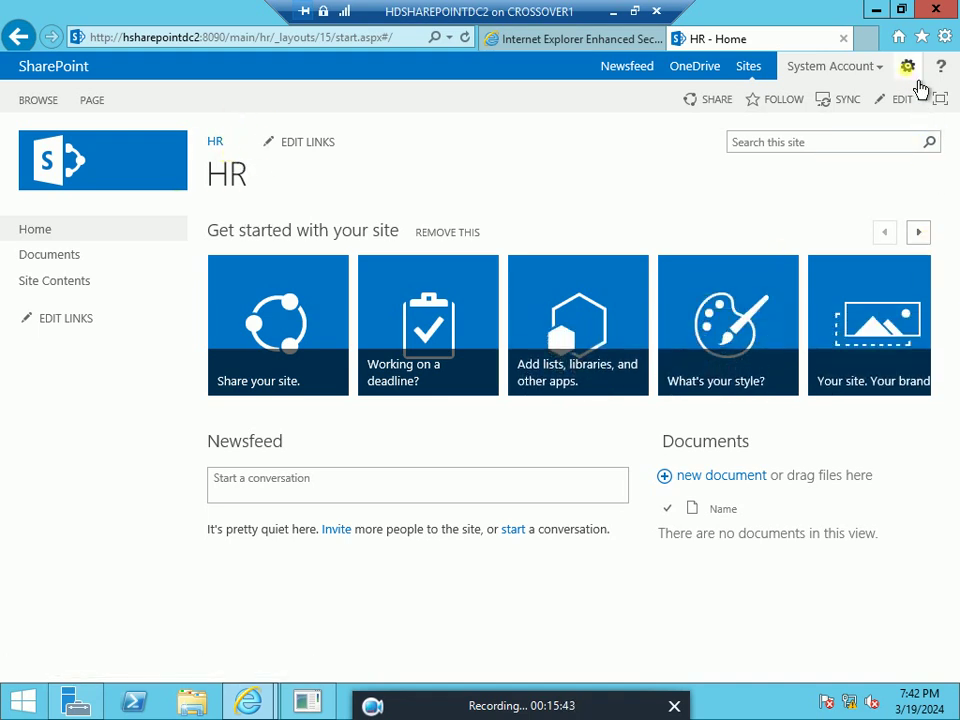
In Change the look, preview the City theme on the HR site and keep it
{"action": "left_click", "coordinate": [908, 66]}
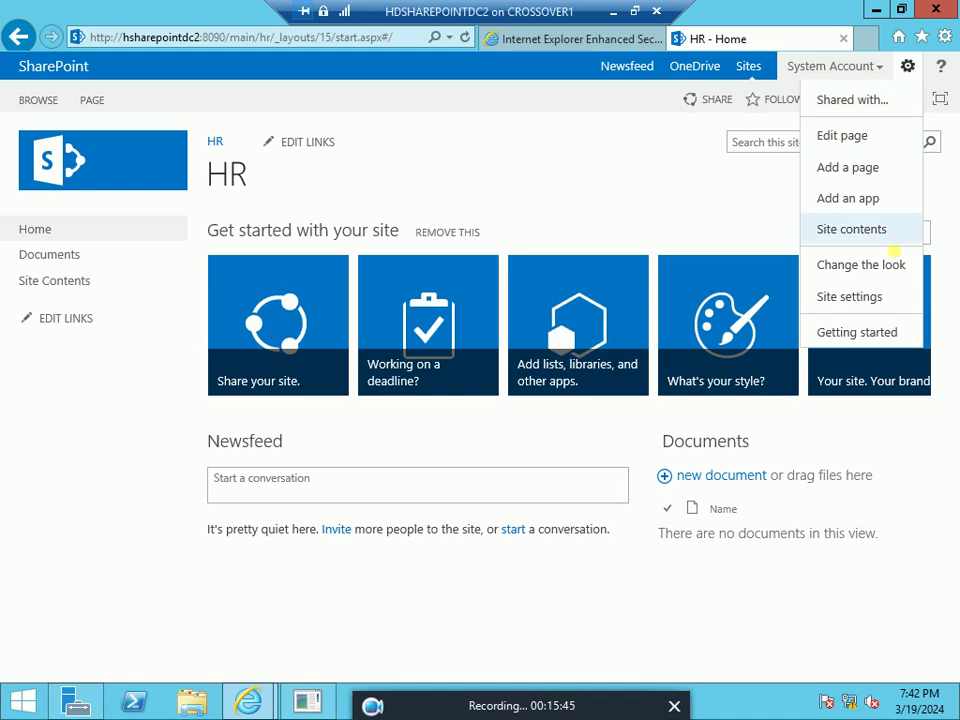
{"action": "left_click", "coordinate": [898, 292]}
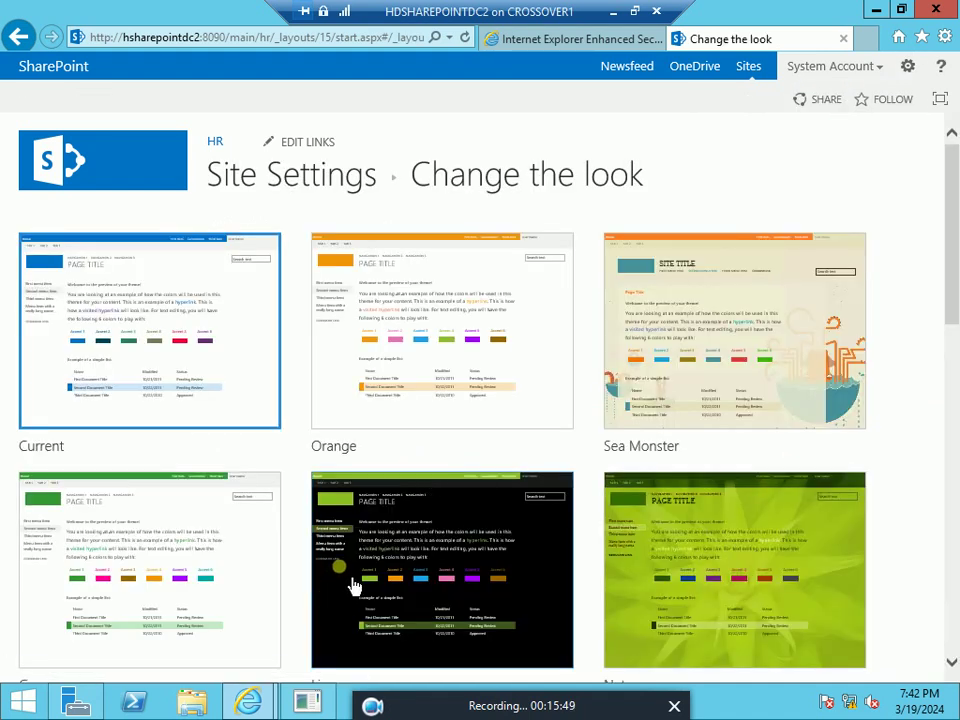
{"action": "scroll", "coordinate": [355, 575], "scroll_direction": "down", "scroll_amount": 5}
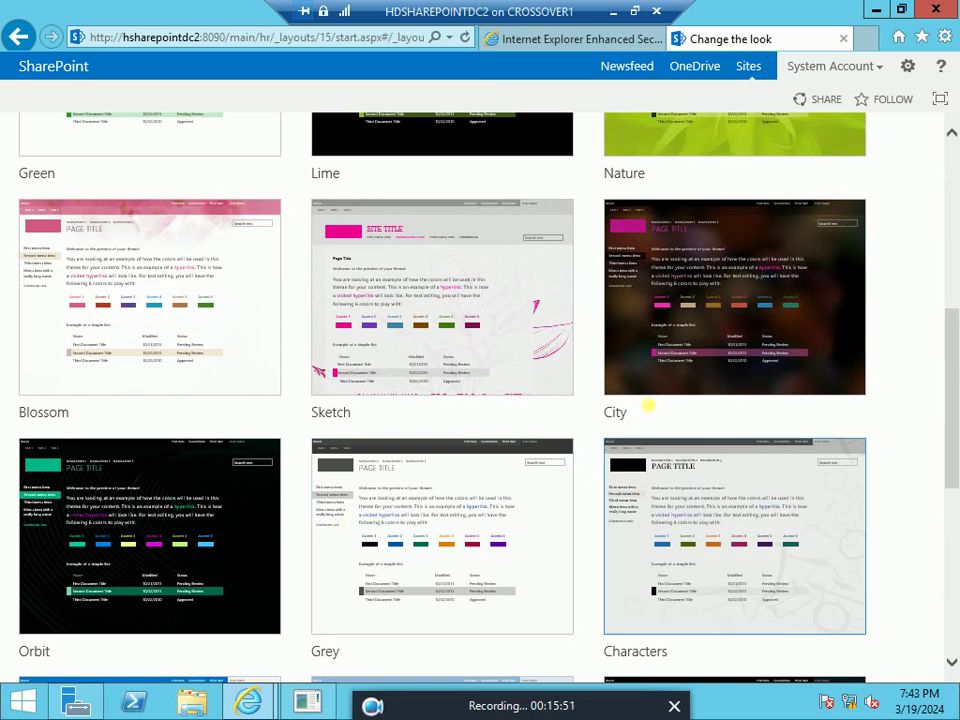
{"action": "left_click", "coordinate": [841, 317]}
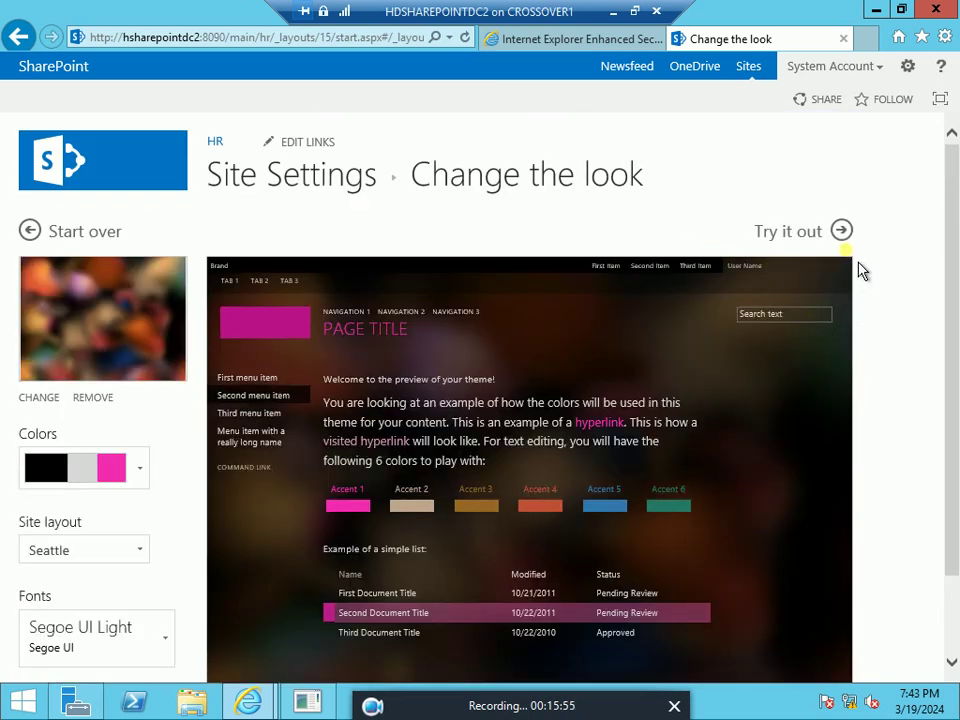
{"action": "left_click", "coordinate": [815, 234]}
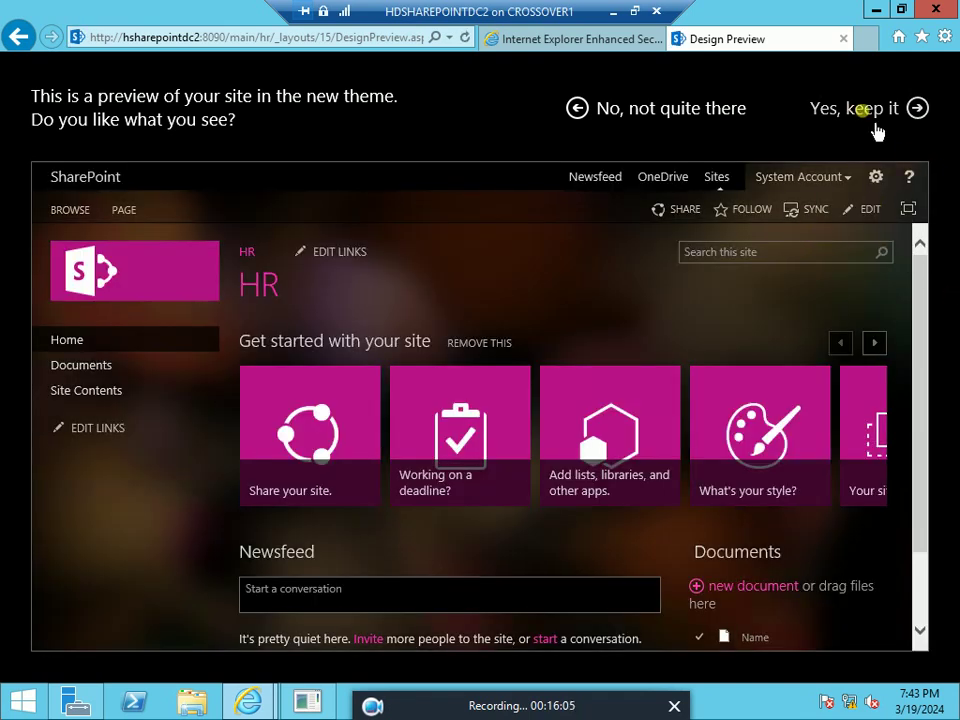
{"action": "left_click", "coordinate": [874, 125]}
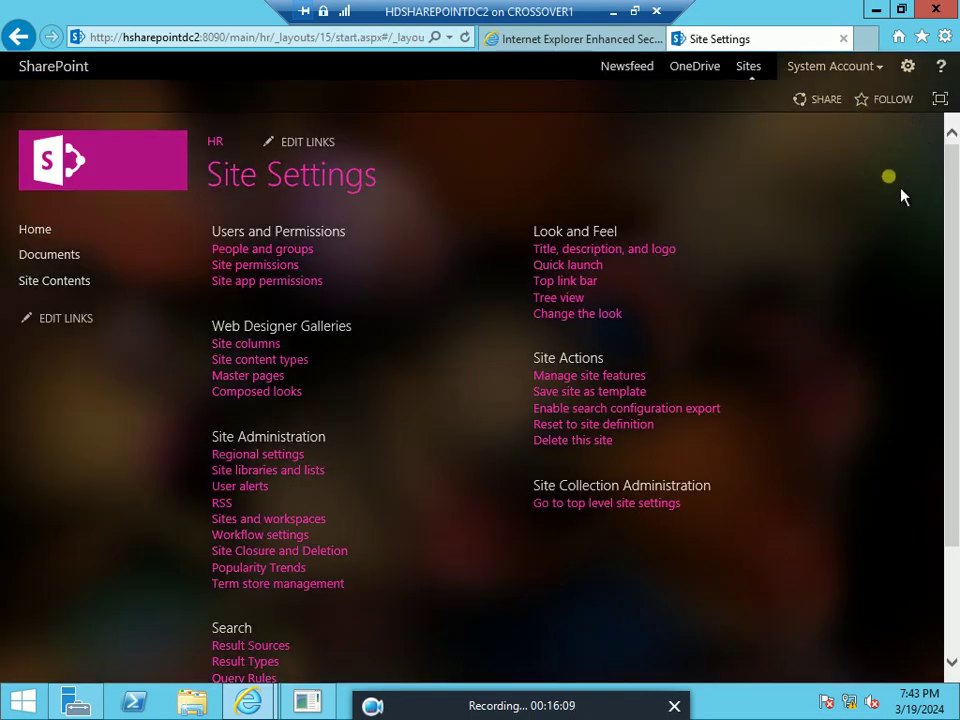
Use the HR breadcrumb on Site Settings to go back to the HR home page
{"action": "left_click", "coordinate": [215, 143]}
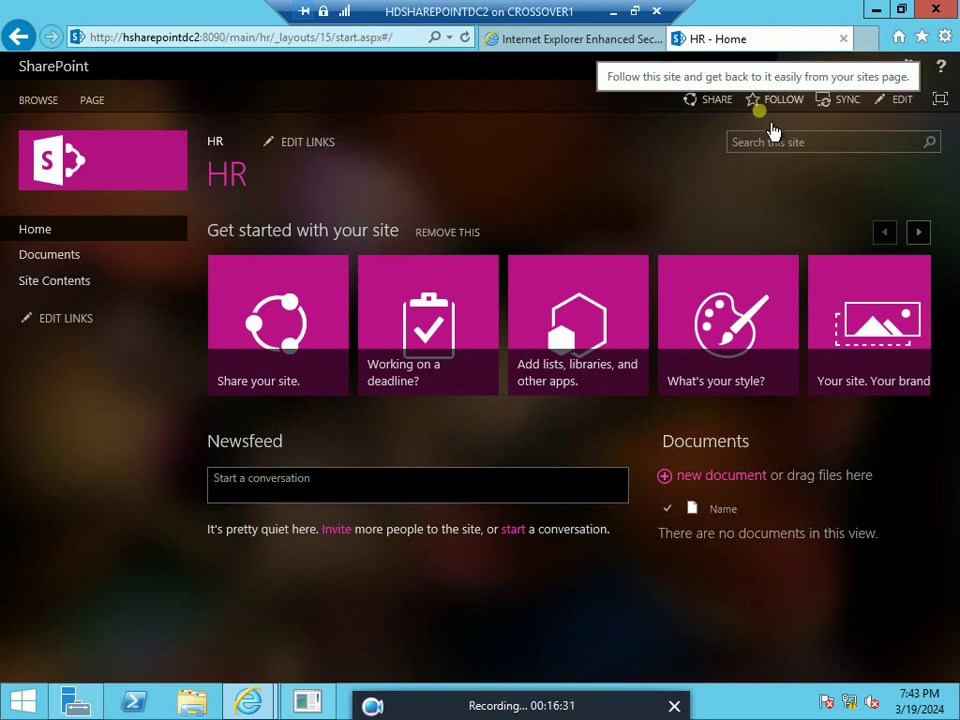
Bring the HCOM1 client's sign-in window forward, shift it left, and preview all open VM windows
{"action": "left_click", "coordinate": [632, 12]}
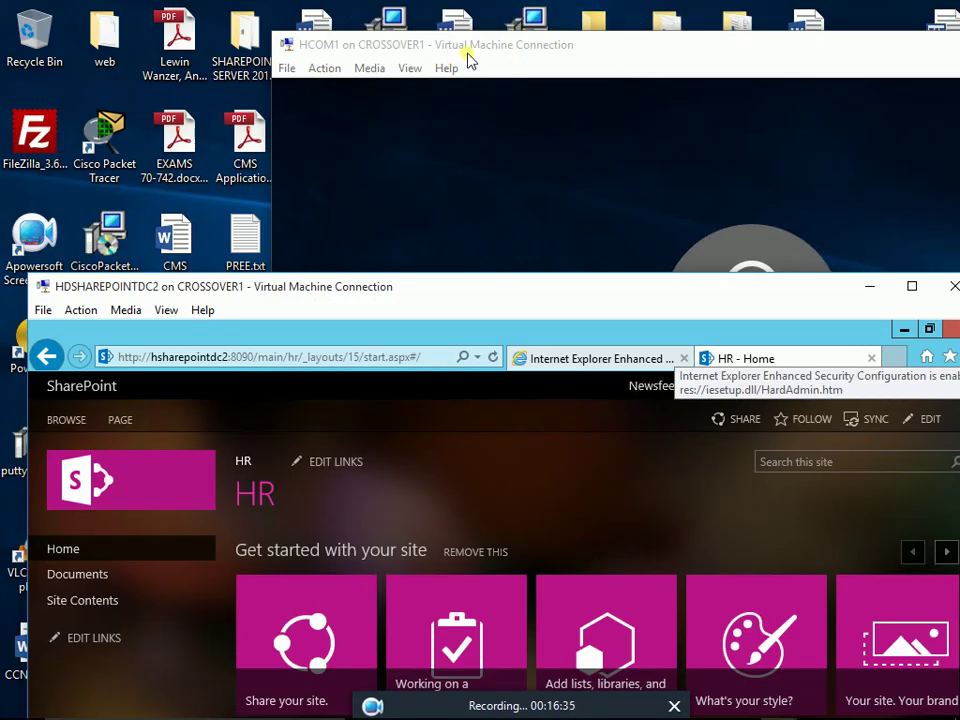
{"action": "left_click", "coordinate": [468, 58]}
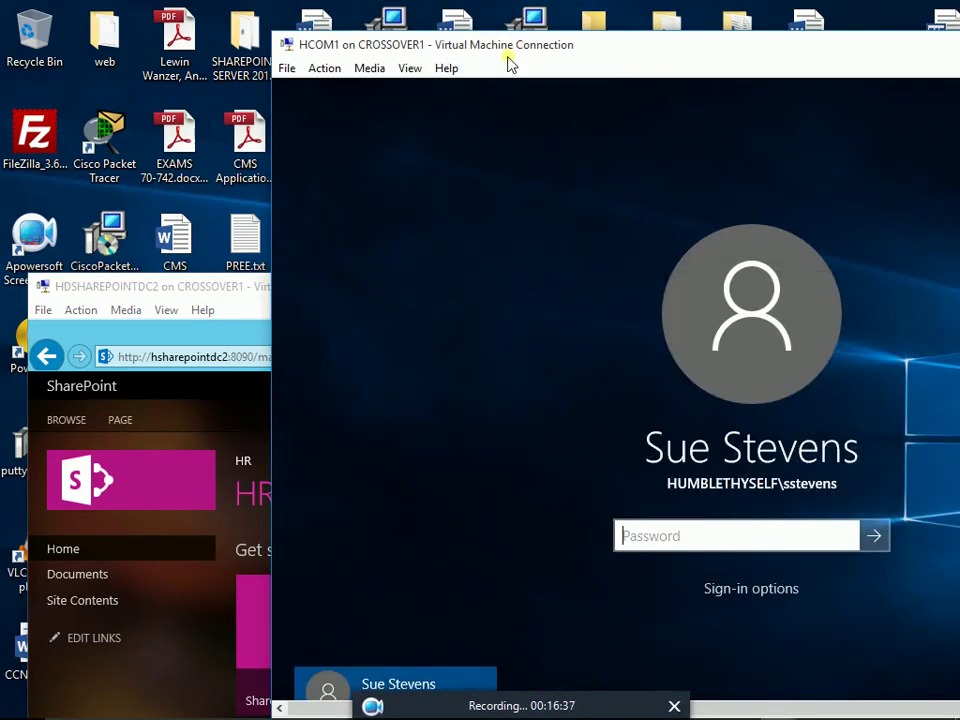
{"action": "left_click_drag", "start_coordinate": [572, 50], "coordinate": [343, 36]}
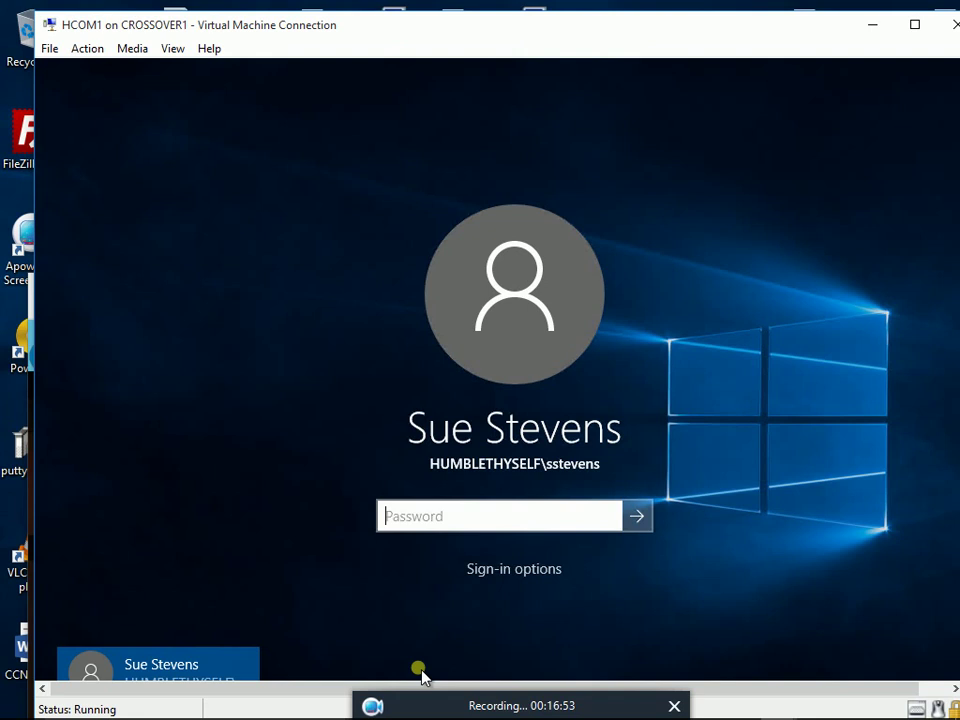
{"action": "left_click", "coordinate": [774, 706]}
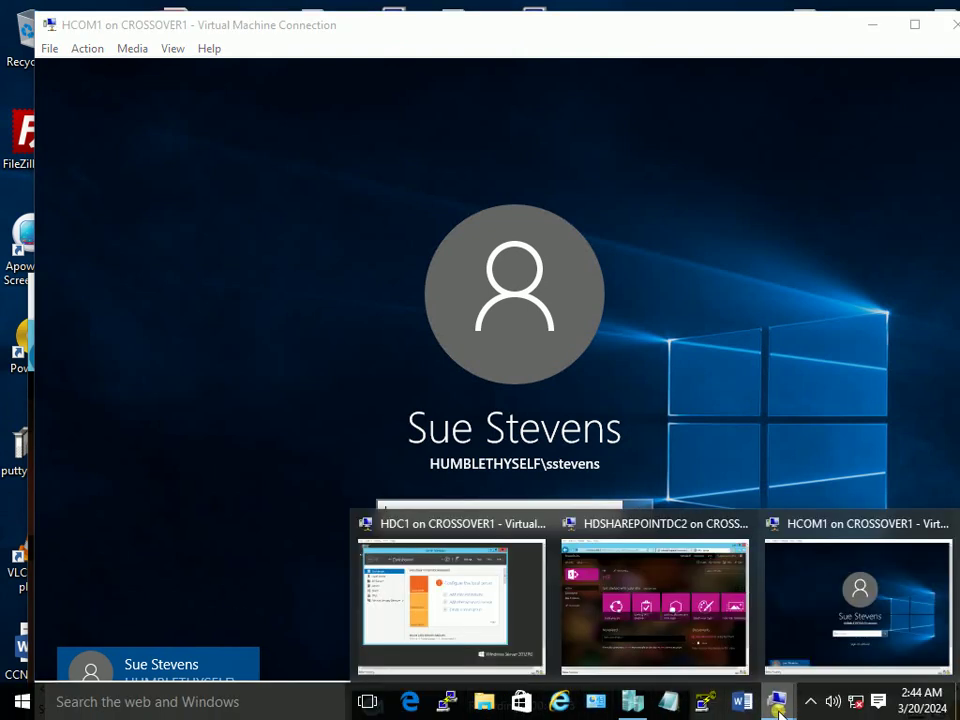
On HDC1, launch Active Directory Users and Computers and list the humblethyself.com CEO unit's single user
{"action": "left_click", "coordinate": [439, 574]}
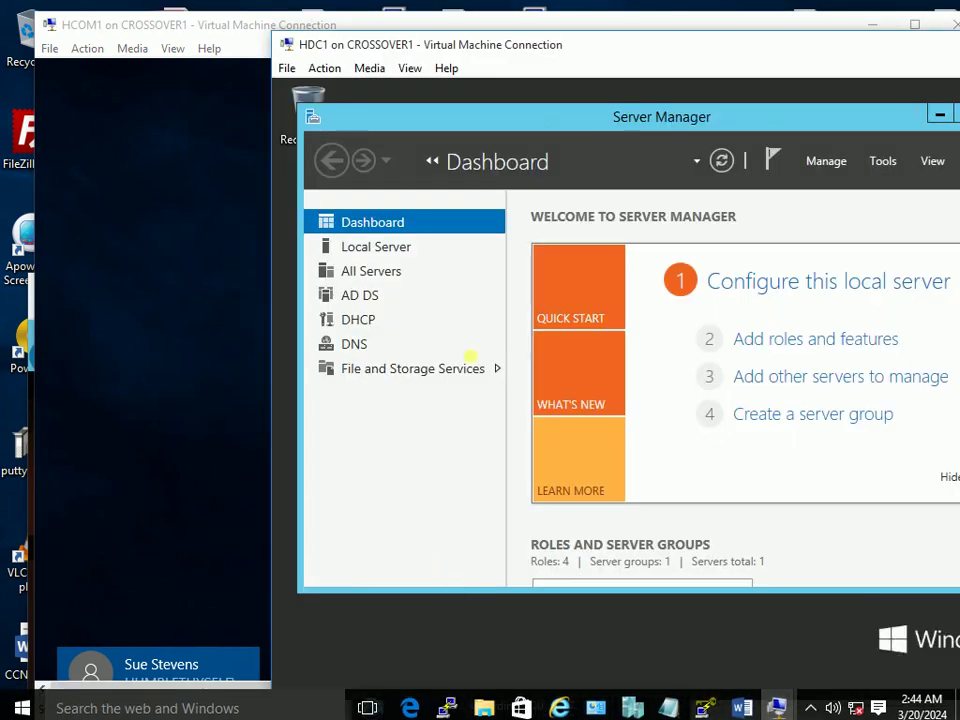
{"action": "left_click", "coordinate": [410, 68]}
{"action": "left_click", "coordinate": [416, 87]}
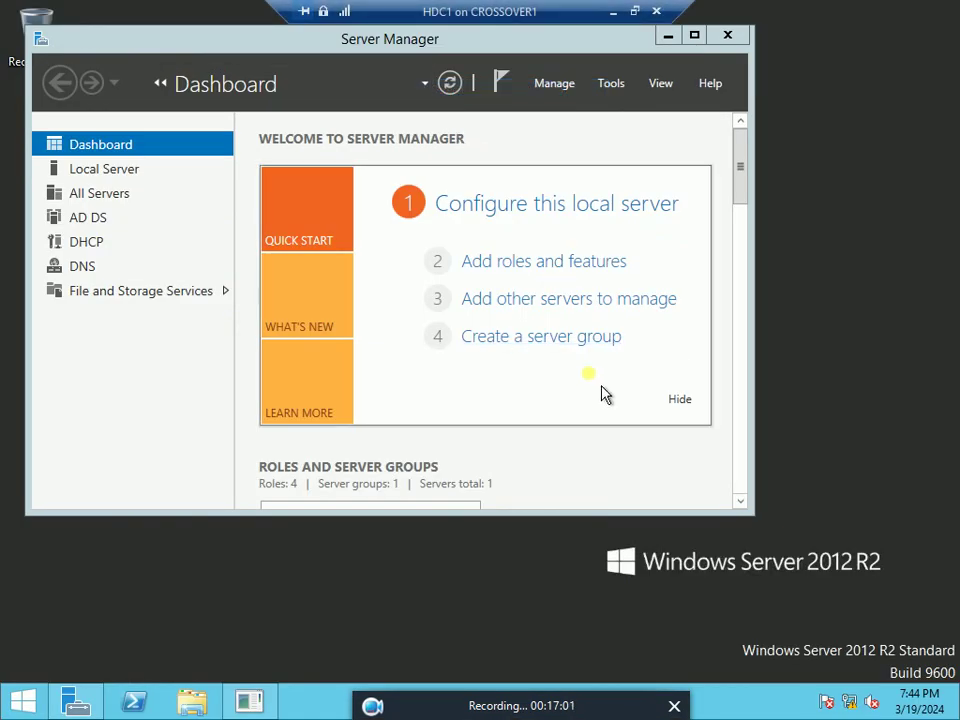
{"action": "left_click", "coordinate": [611, 85]}
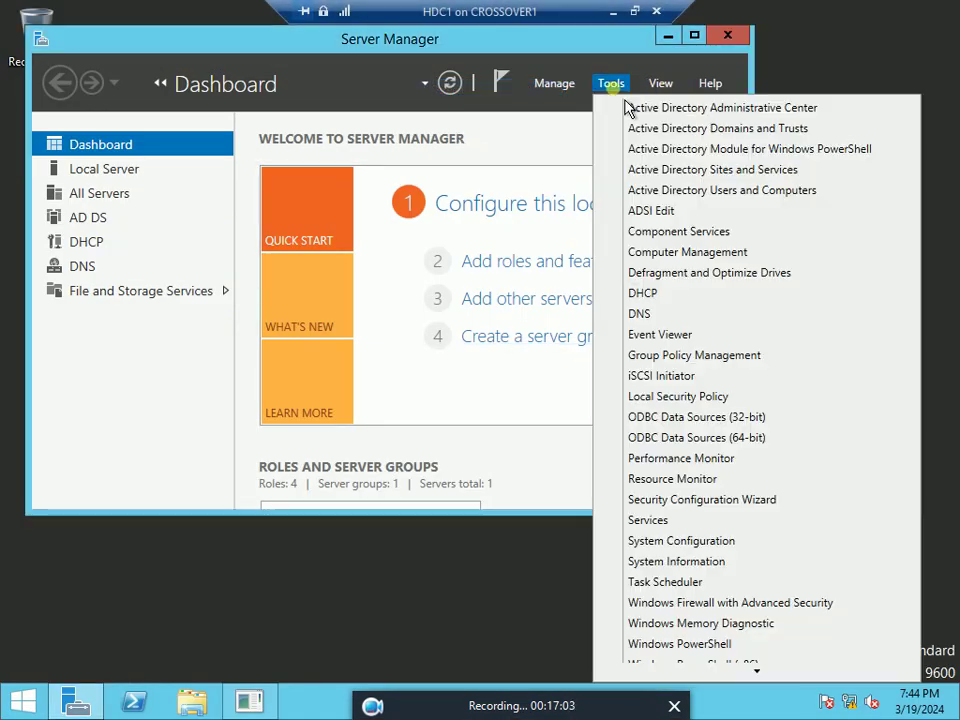
{"action": "left_click", "coordinate": [740, 191]}
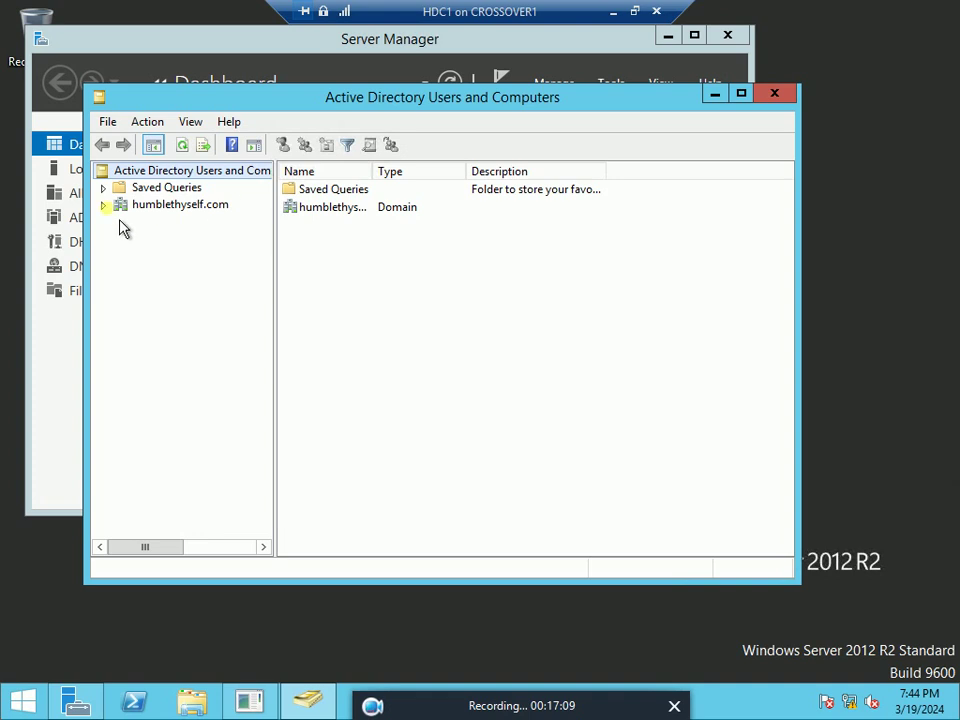
{"action": "left_click", "coordinate": [103, 205]}
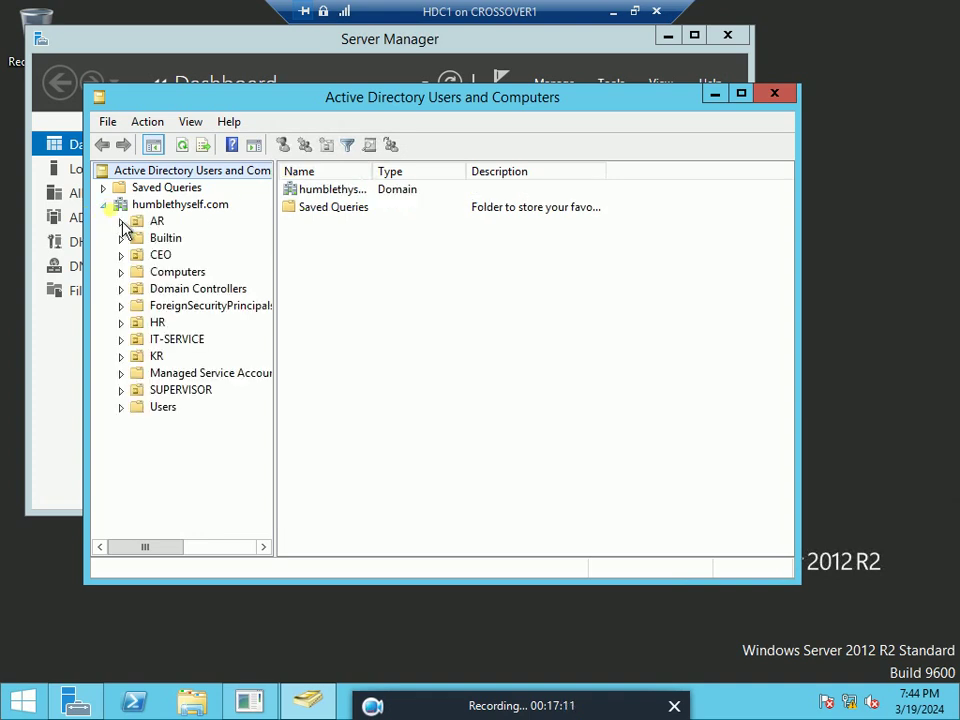
{"action": "left_click", "coordinate": [165, 257]}
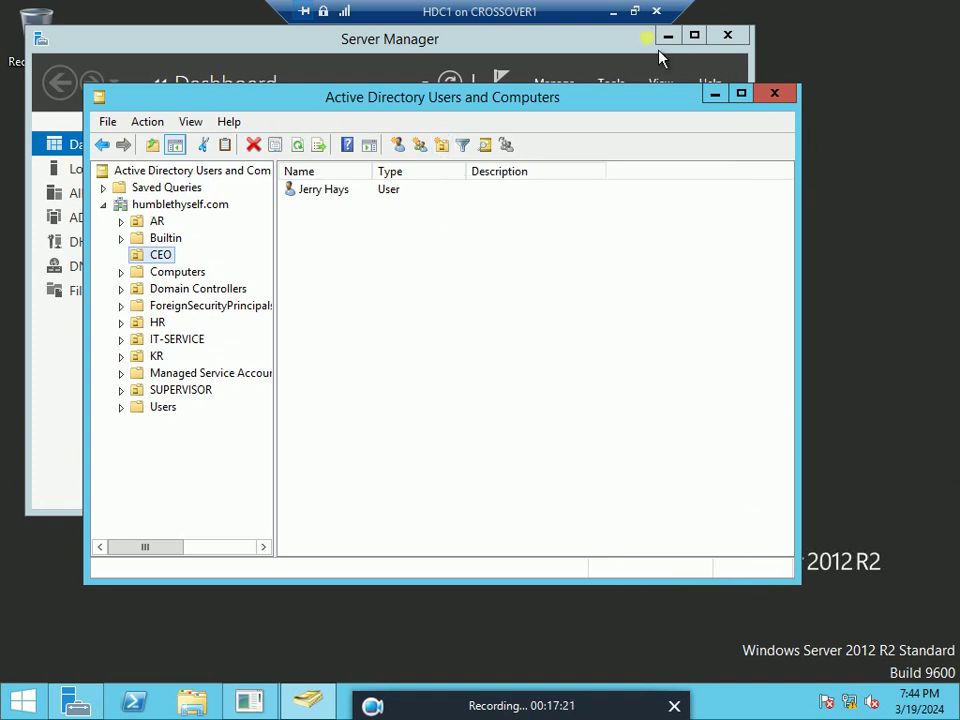
{"action": "left_click", "coordinate": [636, 12]}
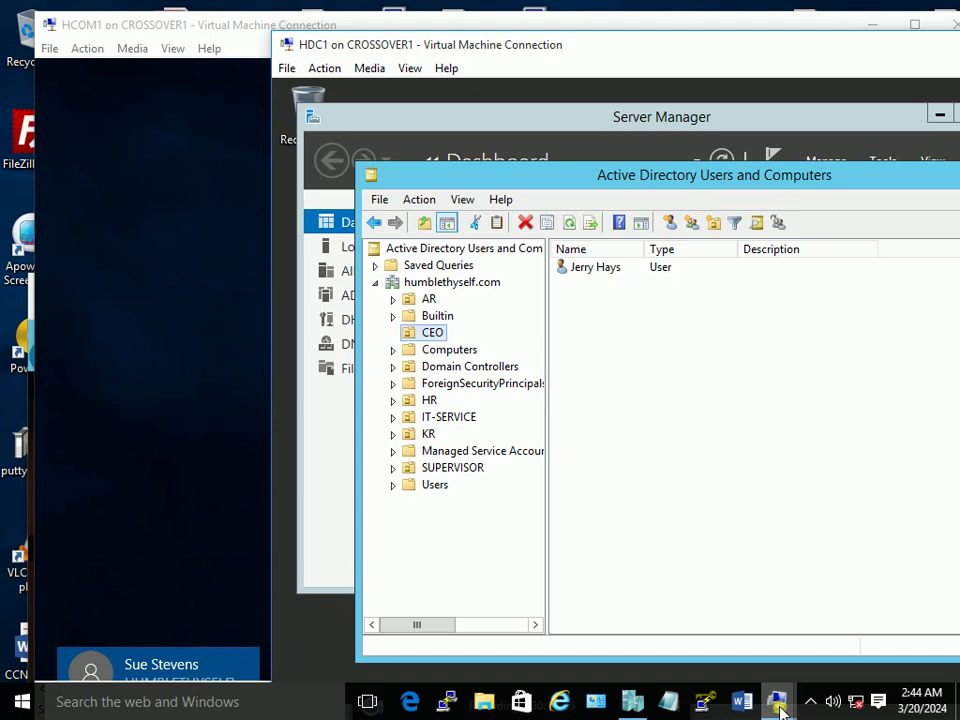
Show the HR unit's one user with the Name column widened, then return to the SharePoint server window
{"action": "mouse_move", "coordinate": [776, 701]}
{"action": "left_click", "coordinate": [668, 583]}
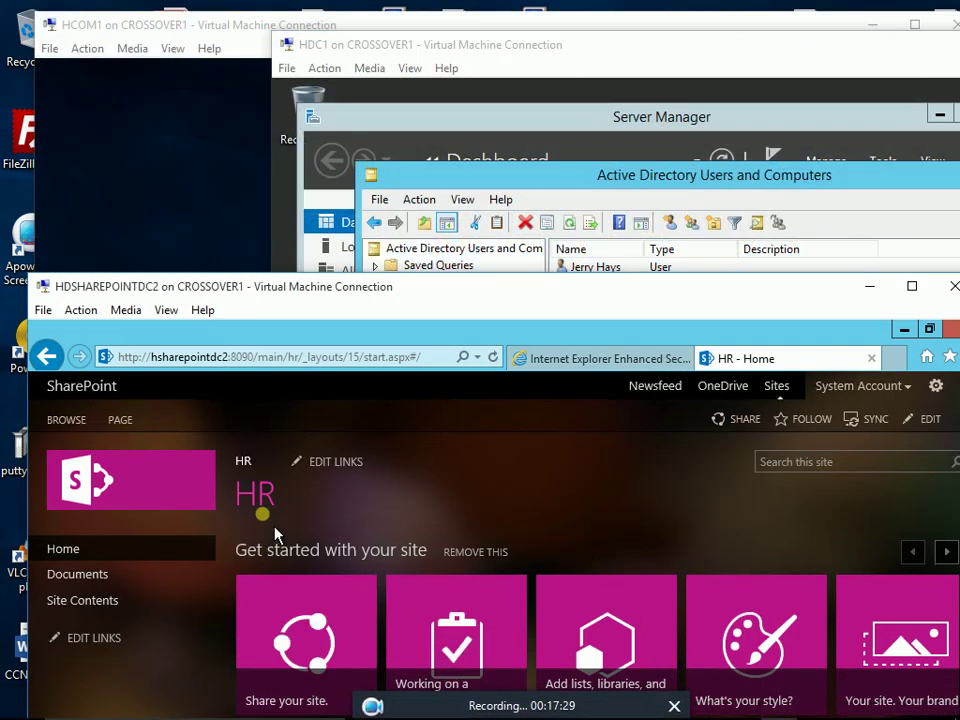
{"action": "left_click", "coordinate": [512, 197]}
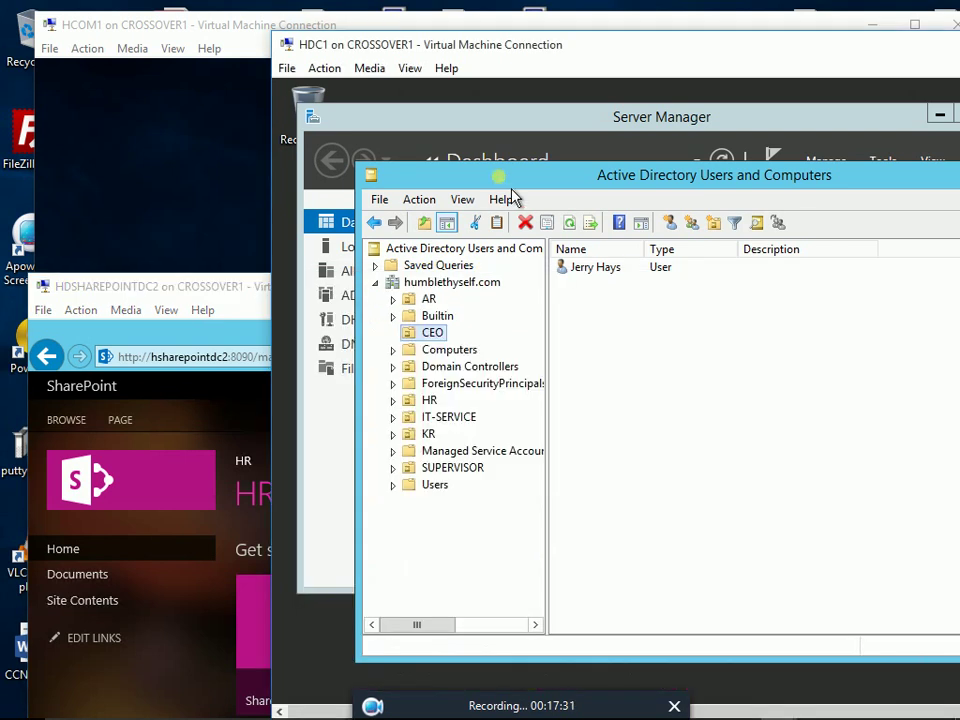
{"action": "left_click", "coordinate": [440, 403]}
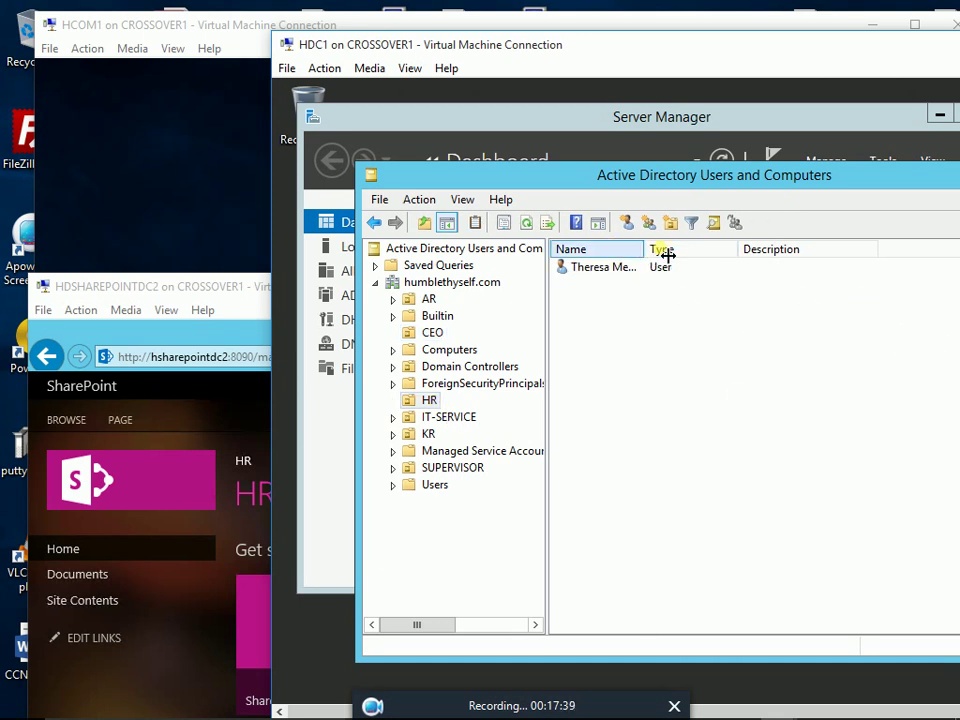
{"action": "left_click_drag", "start_coordinate": [739, 260], "coordinate": [746, 264]}
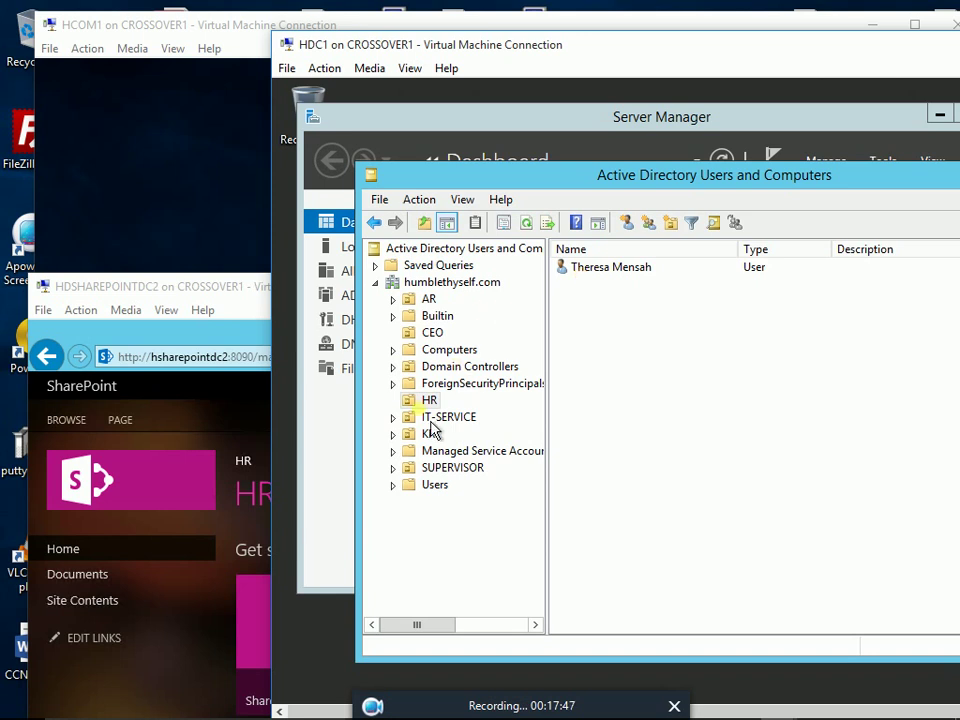
{"action": "left_click", "coordinate": [210, 360]}
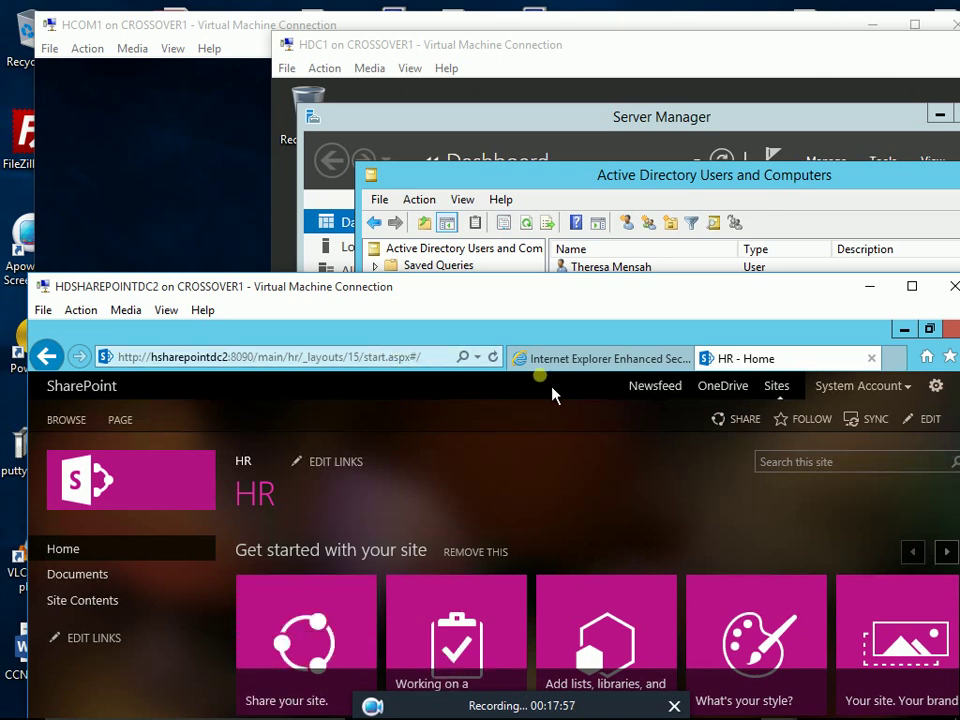
Put the SharePoint HR site in full screen and open its gear Settings menu
{"action": "double_click", "coordinate": [591, 294]}
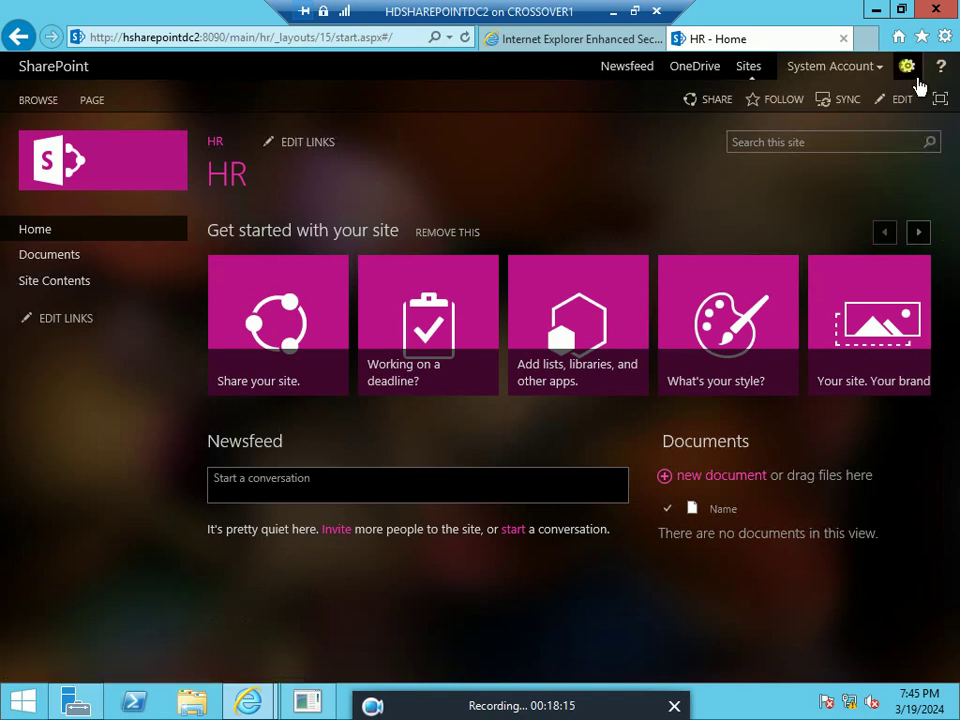
{"action": "left_click", "coordinate": [912, 80]}
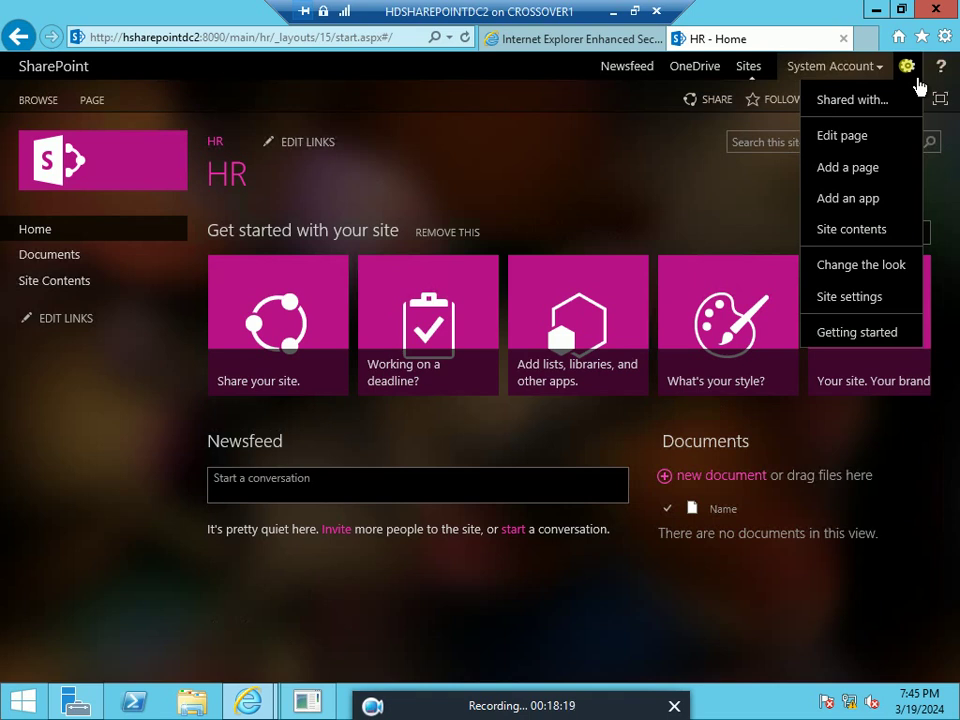
{"action": "left_click", "coordinate": [660, 182]}
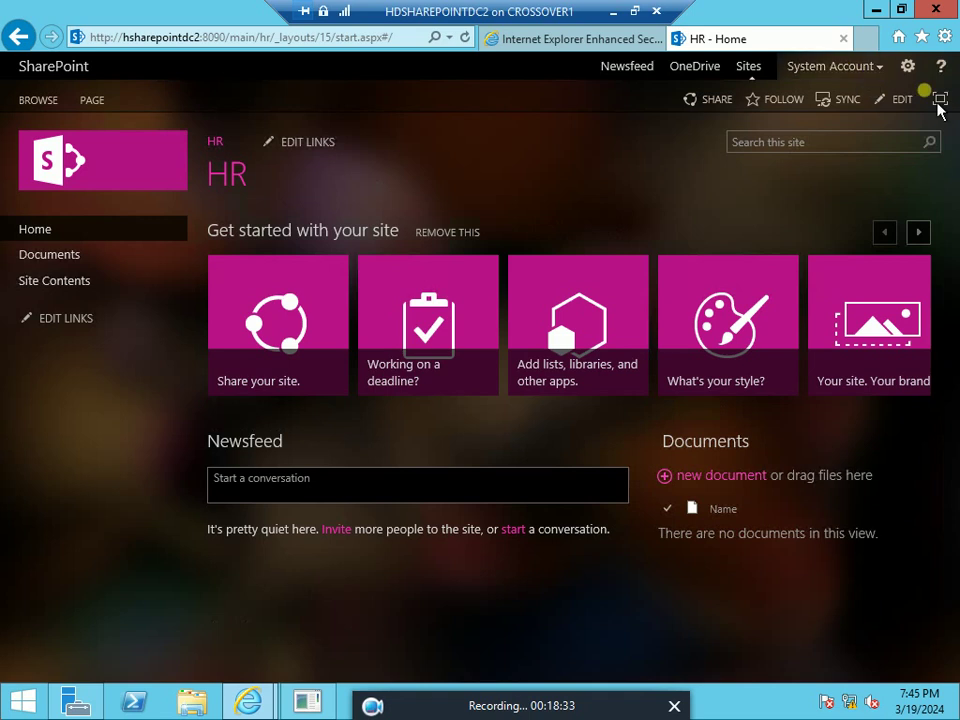
{"action": "left_click", "coordinate": [908, 72]}
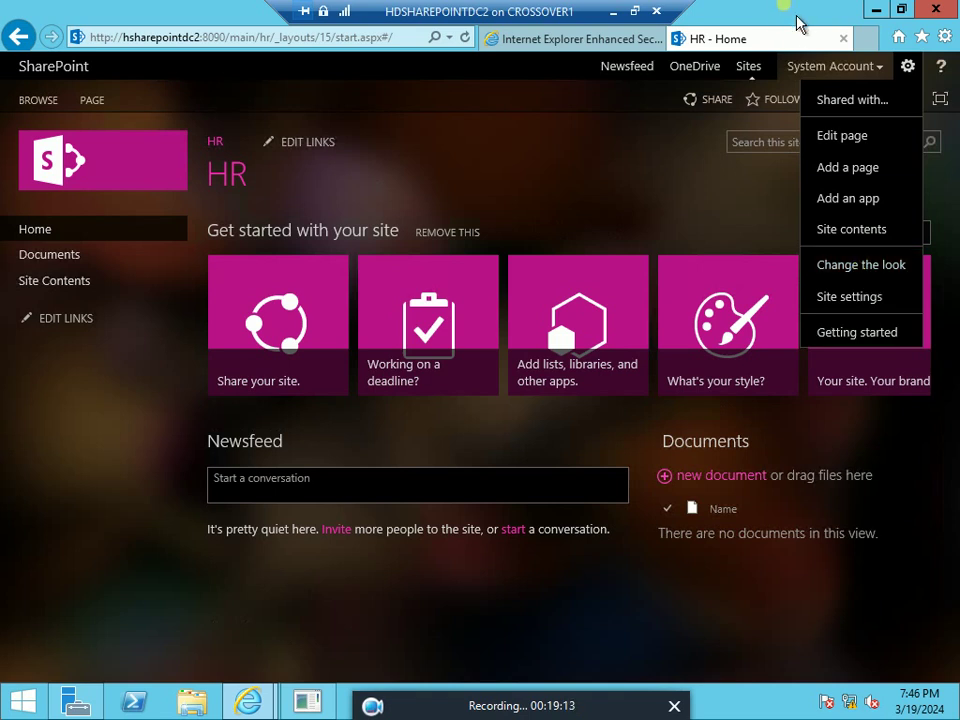
Choose Site settings to reach the HR subsite's Site Settings page
{"action": "left_click", "coordinate": [864, 298]}
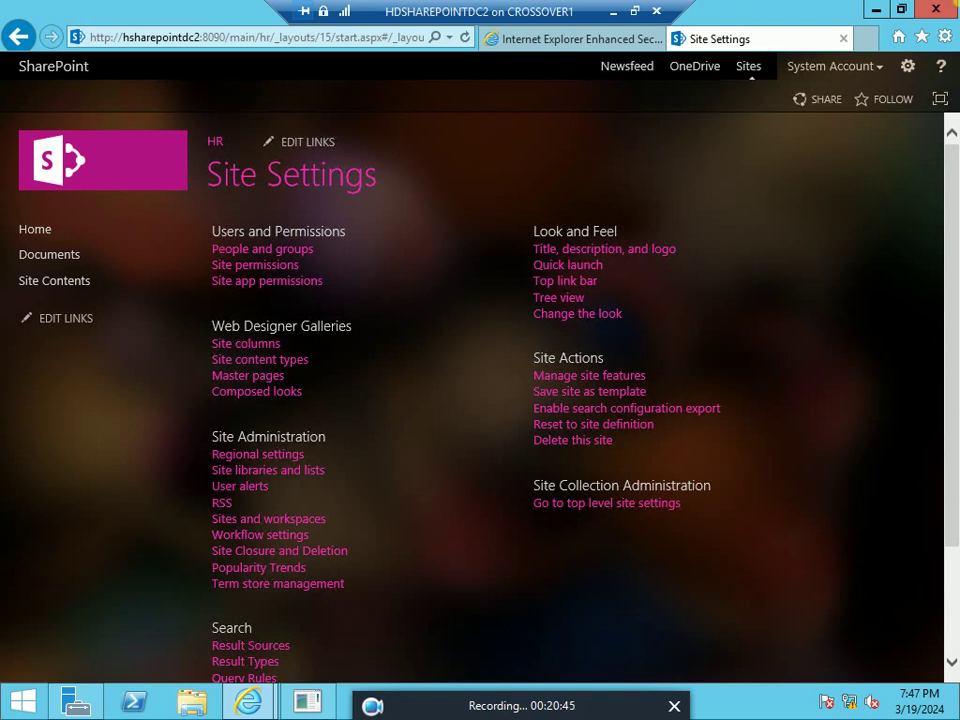
Restore the SharePoint VM window and switch to the HCOM1 client in full screen
{"action": "mouse_move", "coordinate": [918, 20]}
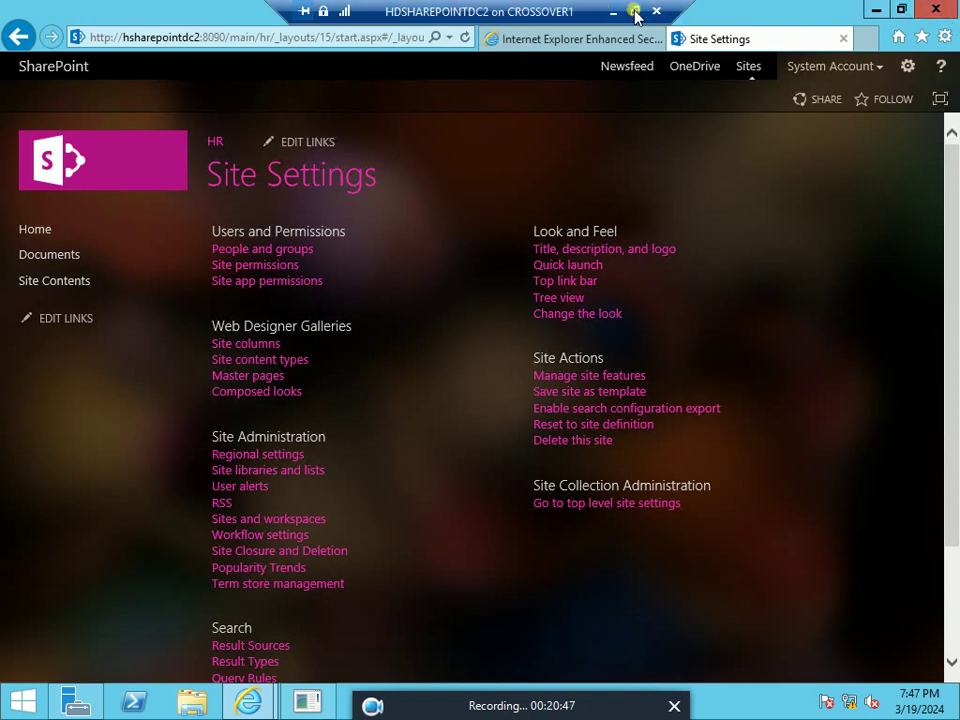
{"action": "left_click", "coordinate": [634, 11]}
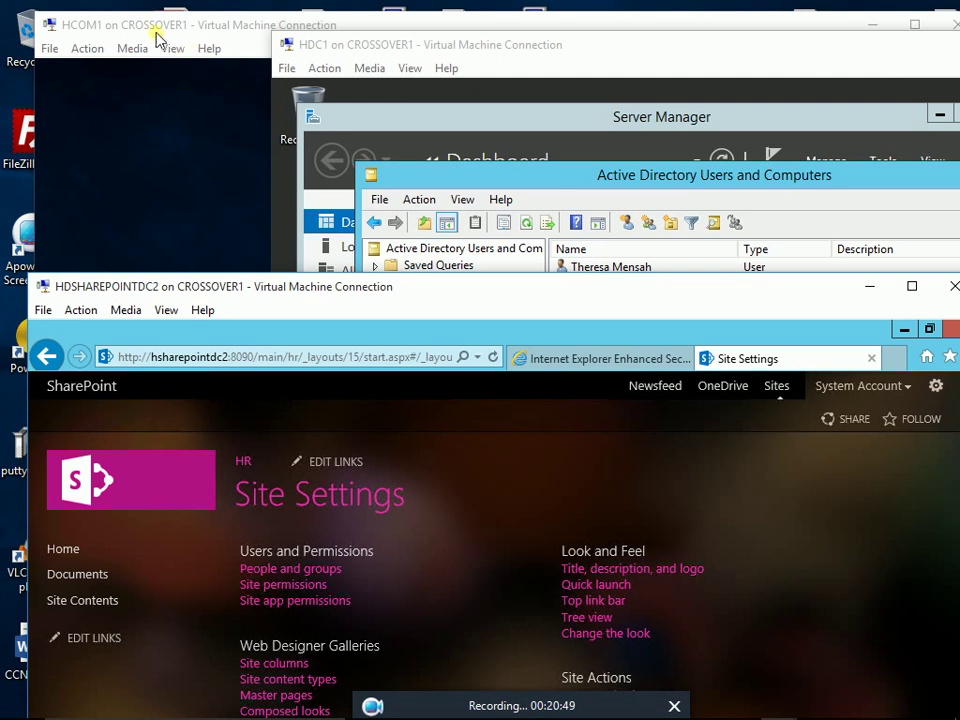
{"action": "left_click", "coordinate": [159, 27]}
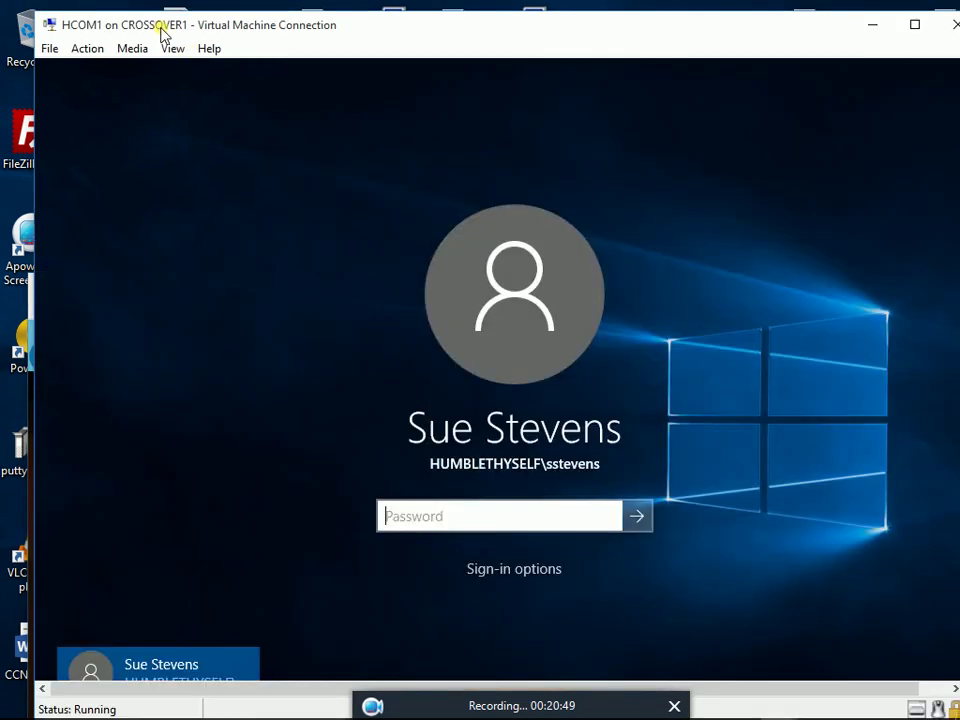
{"action": "double_click", "coordinate": [781, 31]}
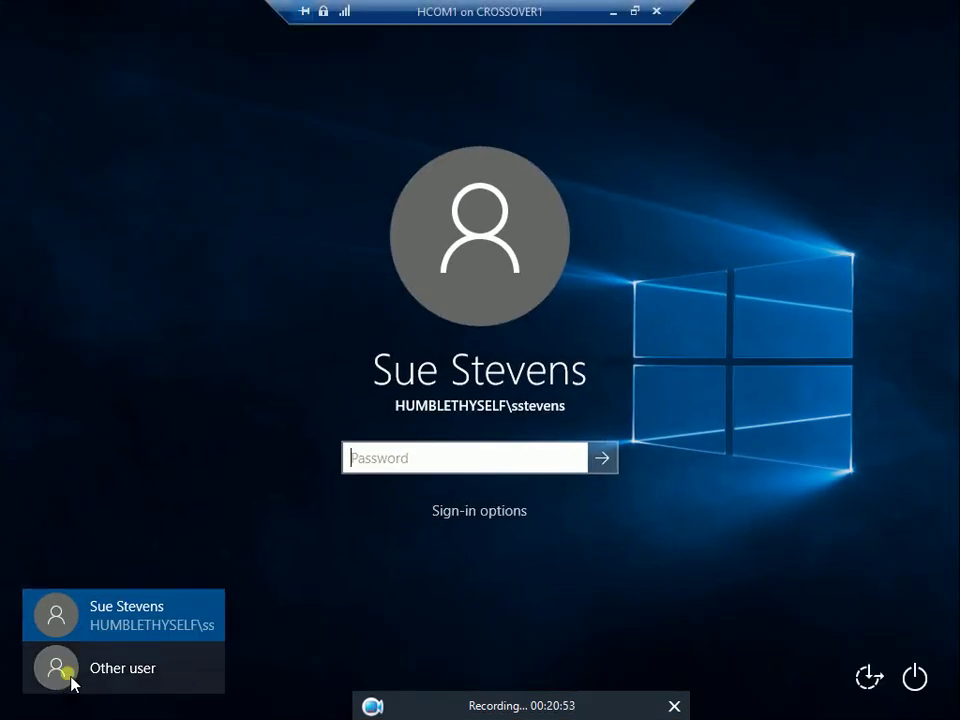
Sign in as Other user with the HR user's domain user name and password
{"action": "left_click", "coordinate": [70, 680]}
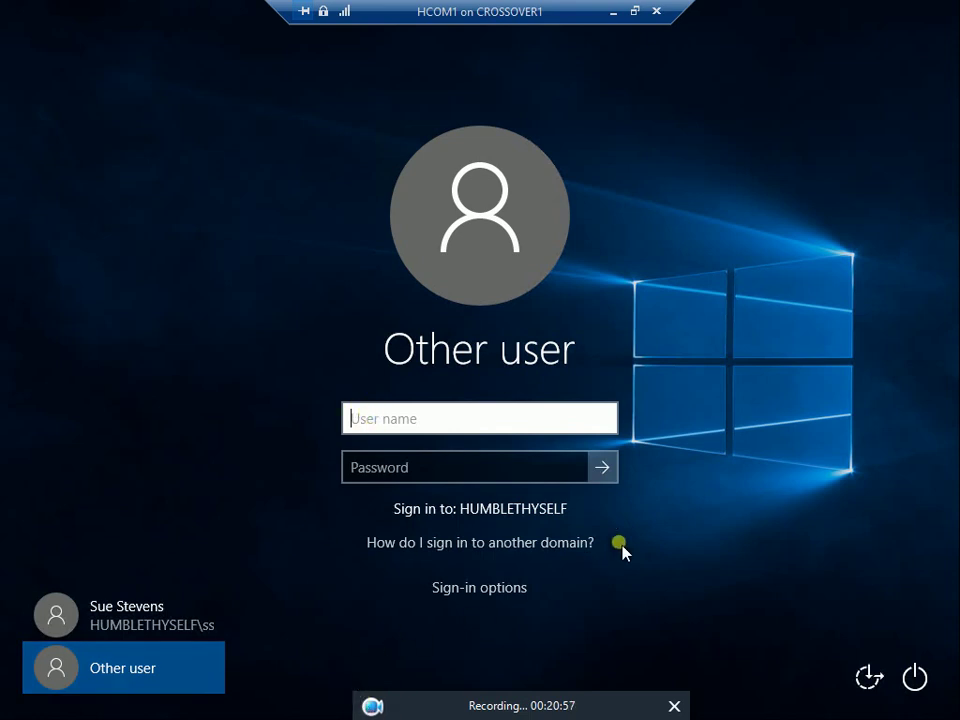
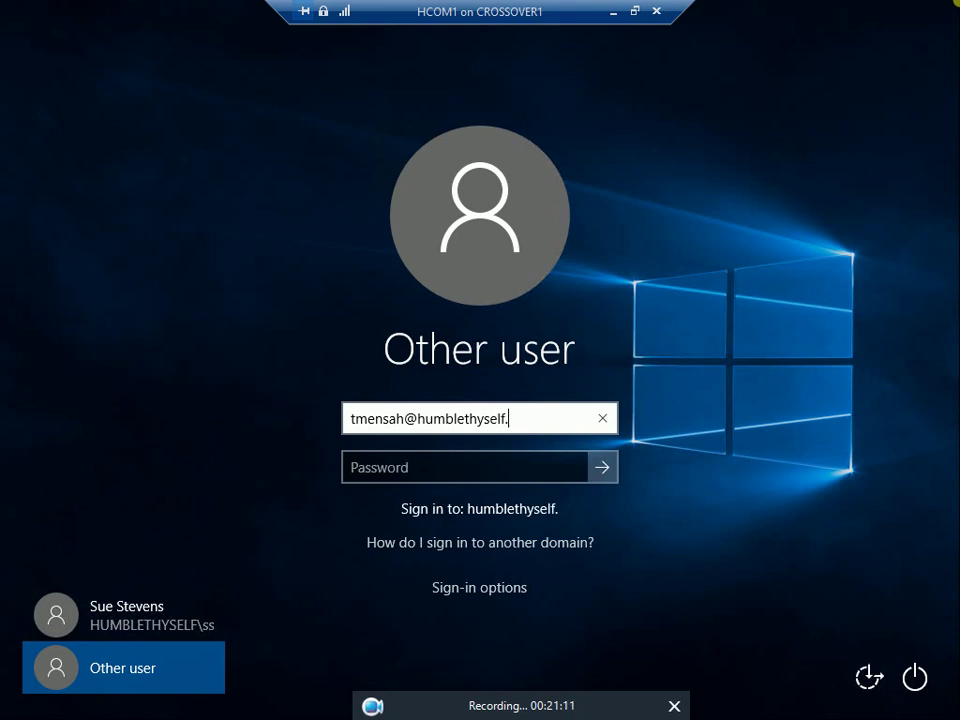
{"action": "key", "text": "Tab"}
{"action": "type", "text": "••"}
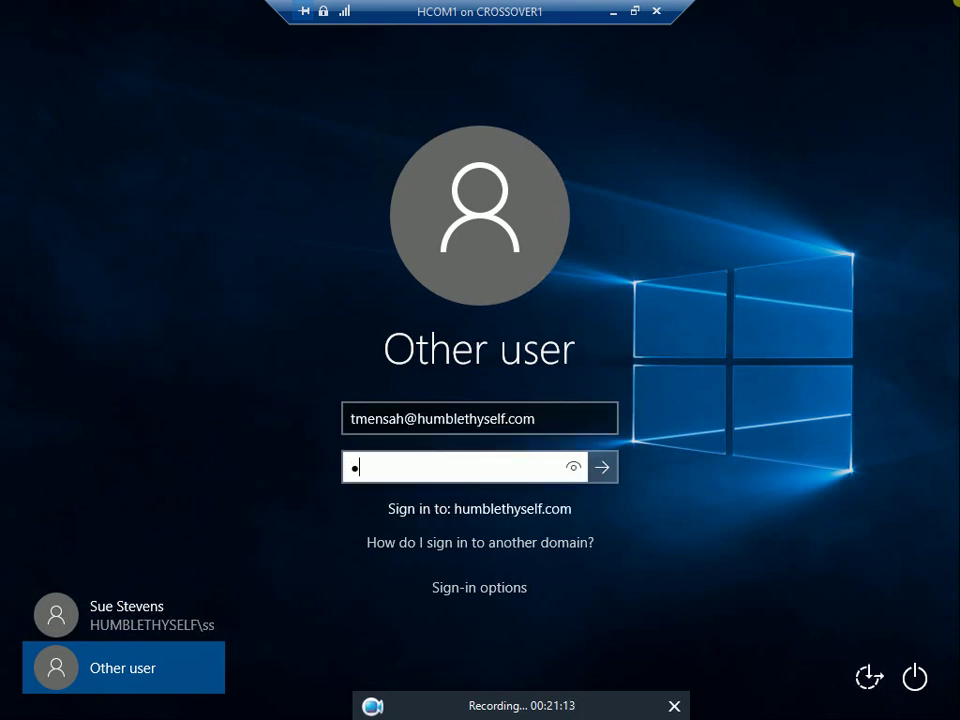
{"action": "type", "text": "••••••••"}
{"action": "key", "text": "Return"}
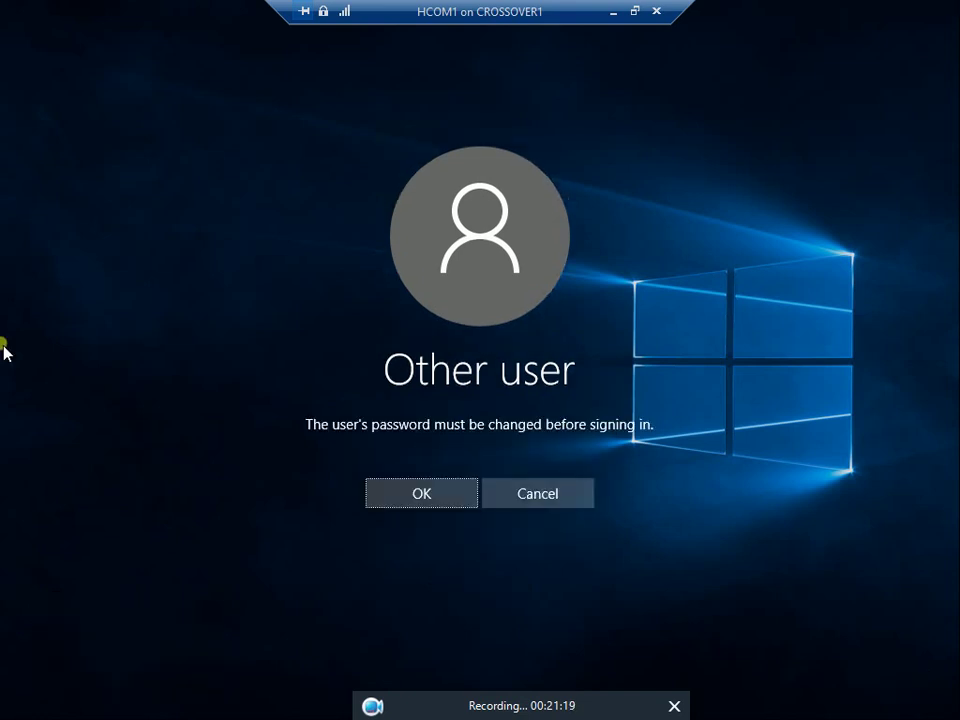
Enter and confirm a new password for the HR user, acknowledge the change, then exit full screen
{"action": "left_click", "coordinate": [441, 508]}
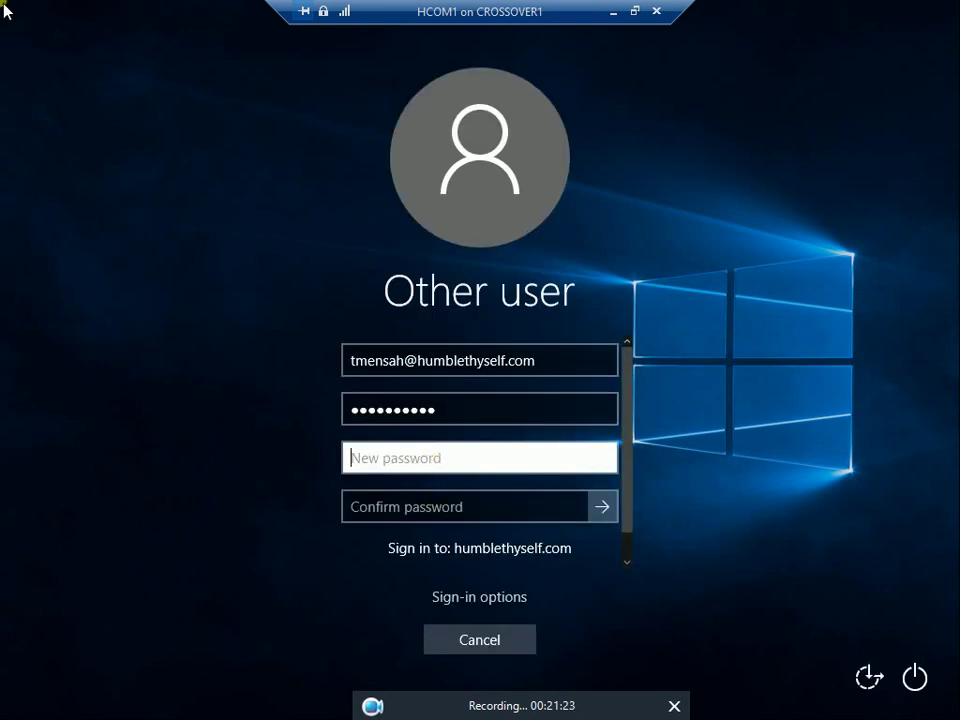
{"action": "type", "text": "•••••"}
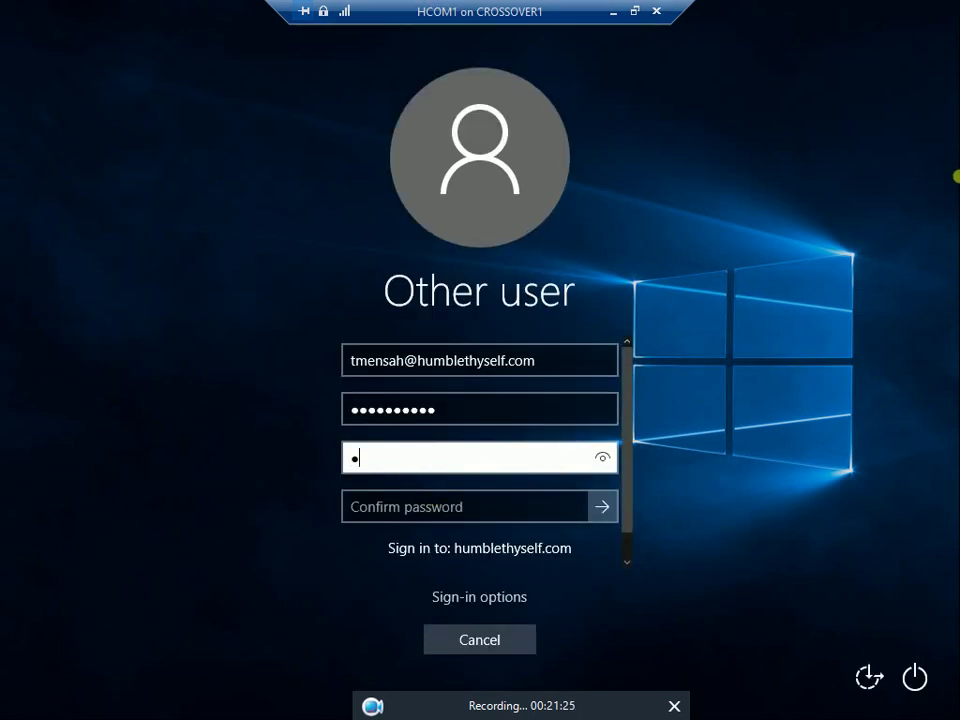
{"action": "type", "text": "••••••"}
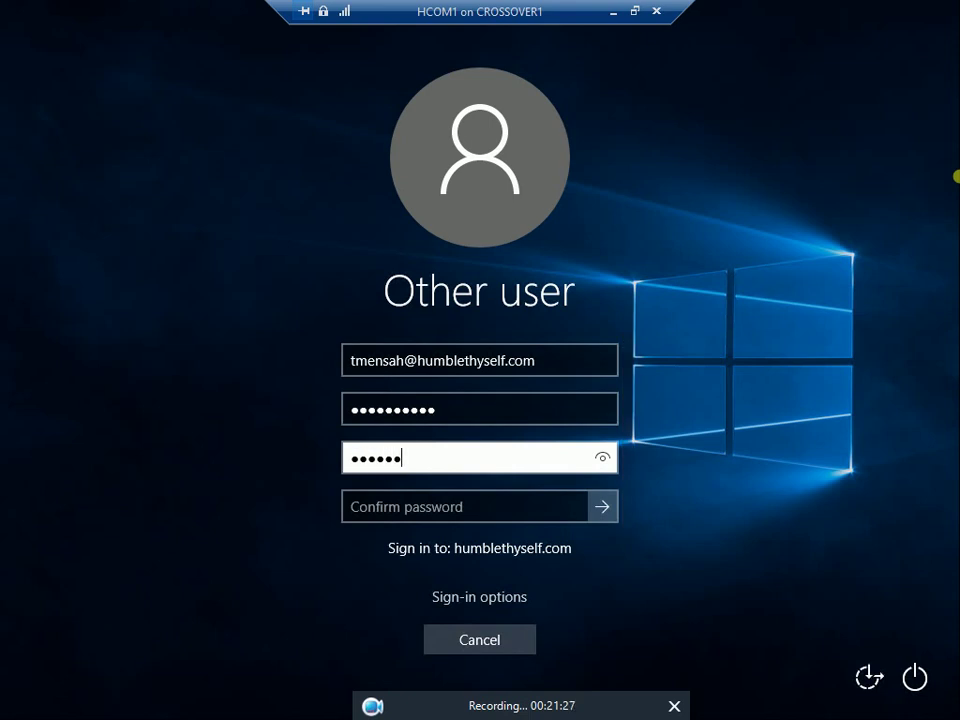
{"action": "key", "text": "Tab"}
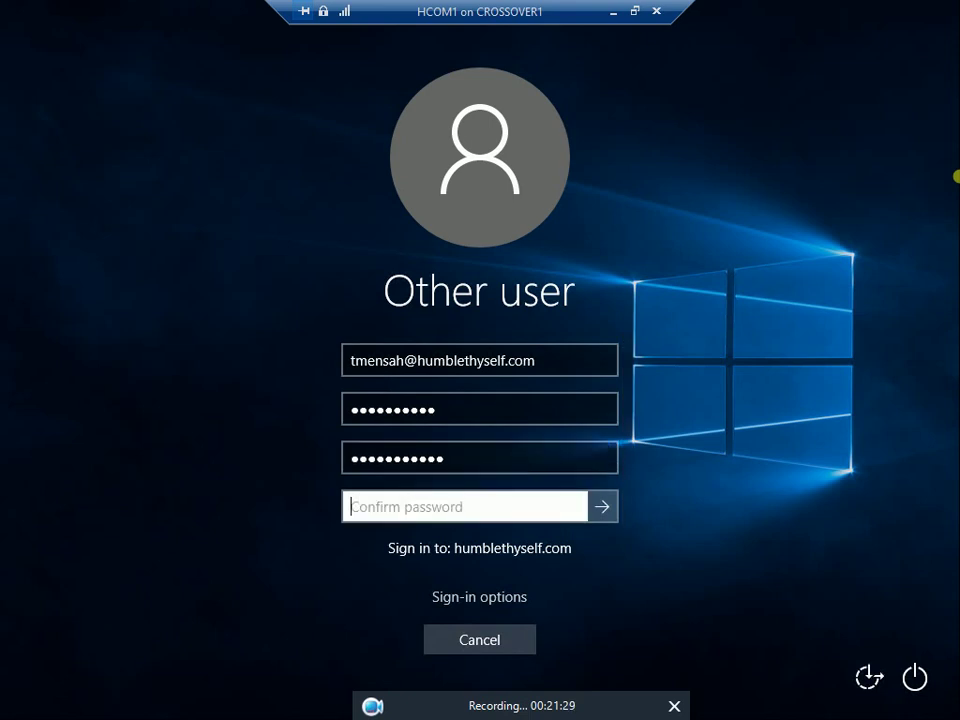
{"action": "type", "text": "•••••••••"}
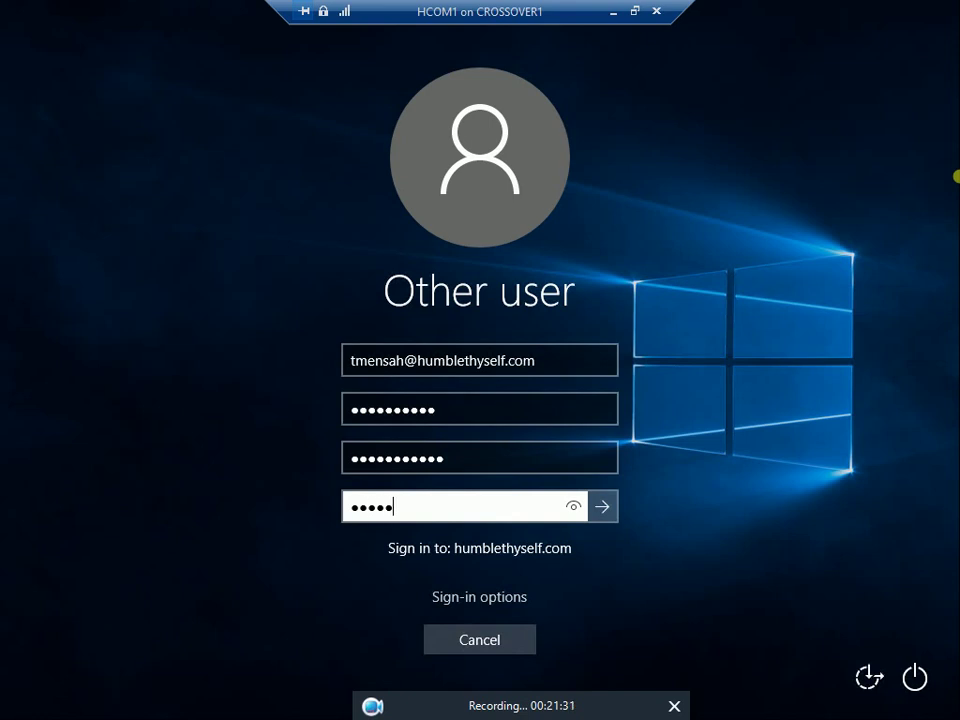
{"action": "type", "text": "••"}
{"action": "key", "text": "Return"}
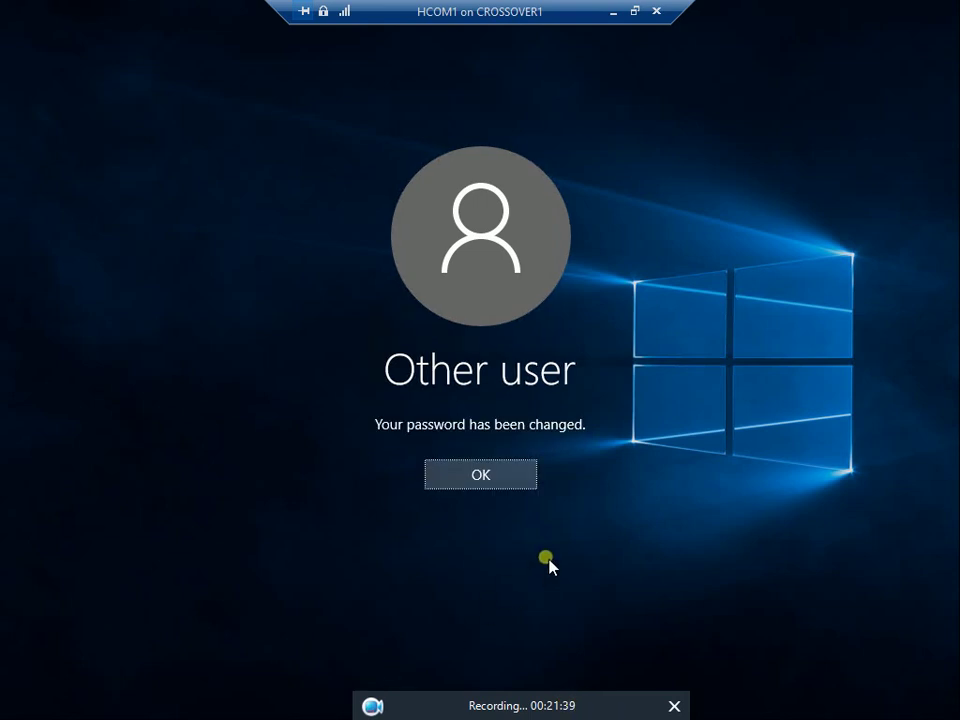
{"action": "left_click", "coordinate": [495, 478]}
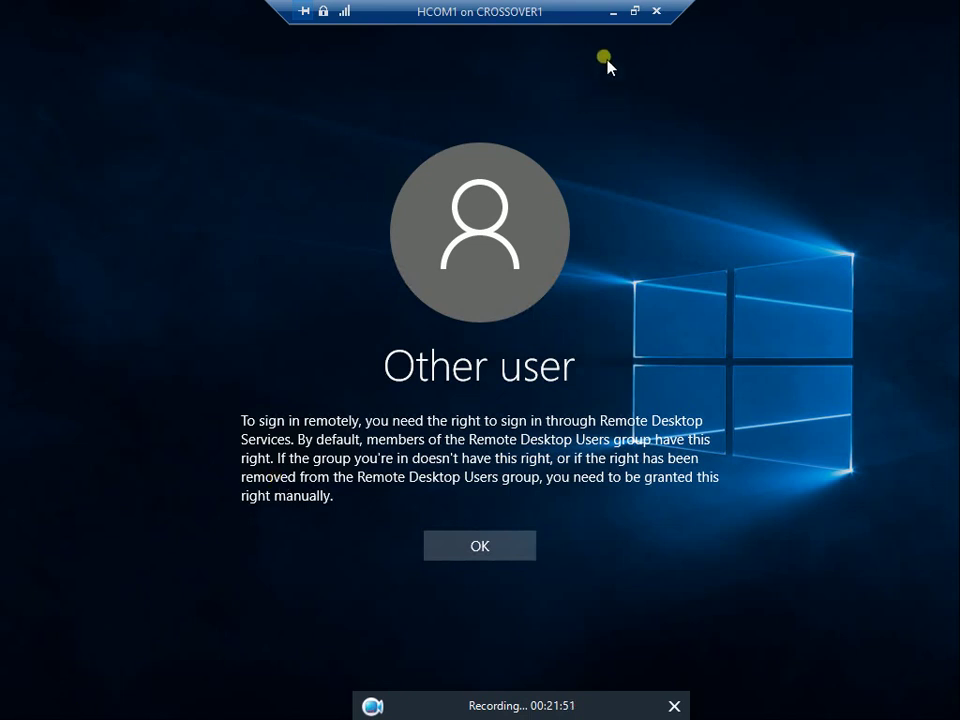
{"action": "left_click", "coordinate": [635, 11]}
On HDC1, open the HR user's Properties and view the Member Of tab showing only Domain Users
{"action": "mouse_move", "coordinate": [250, 716]}
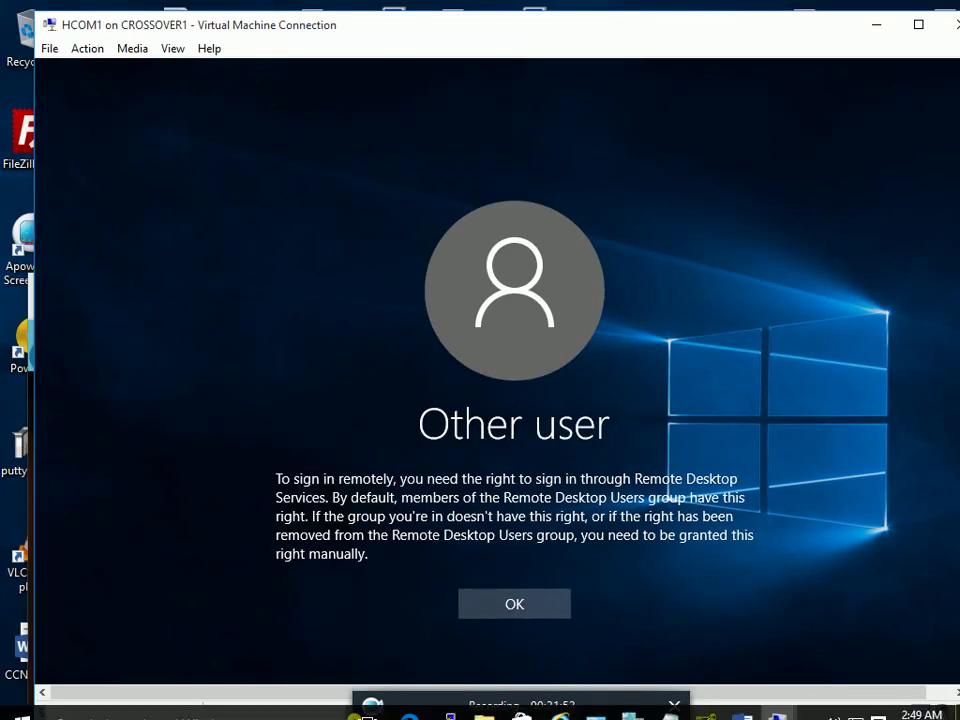
{"action": "left_click", "coordinate": [780, 702]}
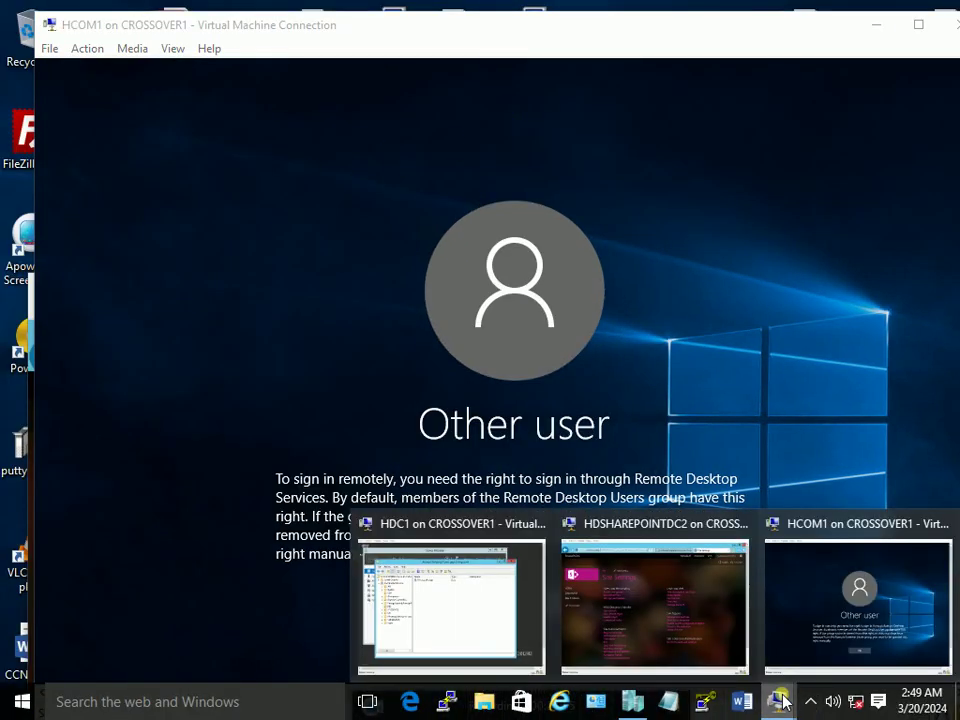
{"action": "left_click", "coordinate": [529, 574]}
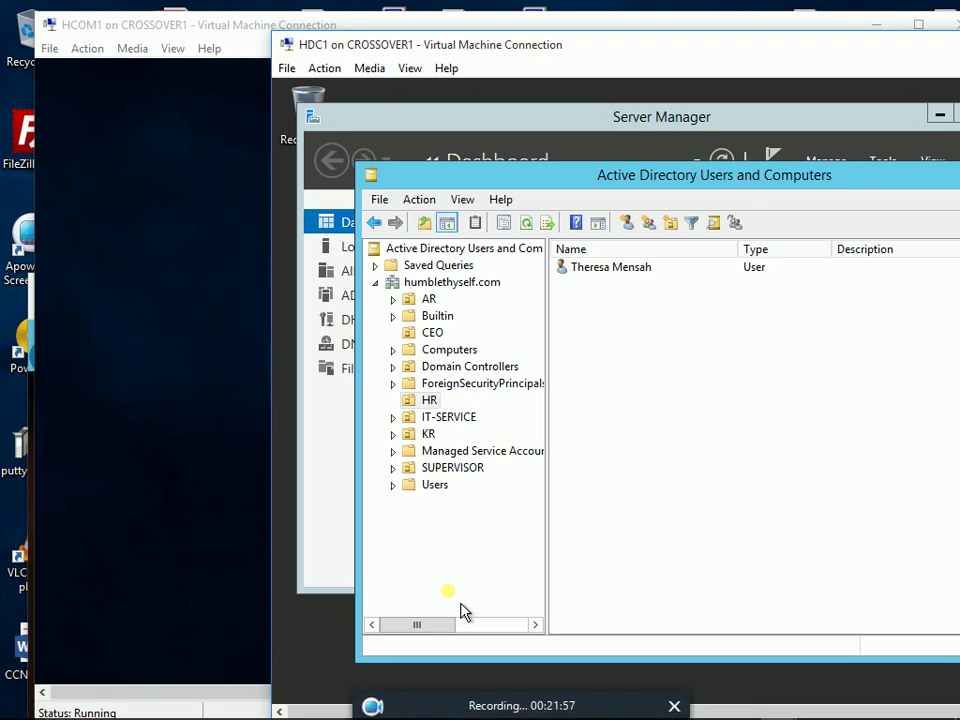
{"action": "right_click", "coordinate": [600, 268]}
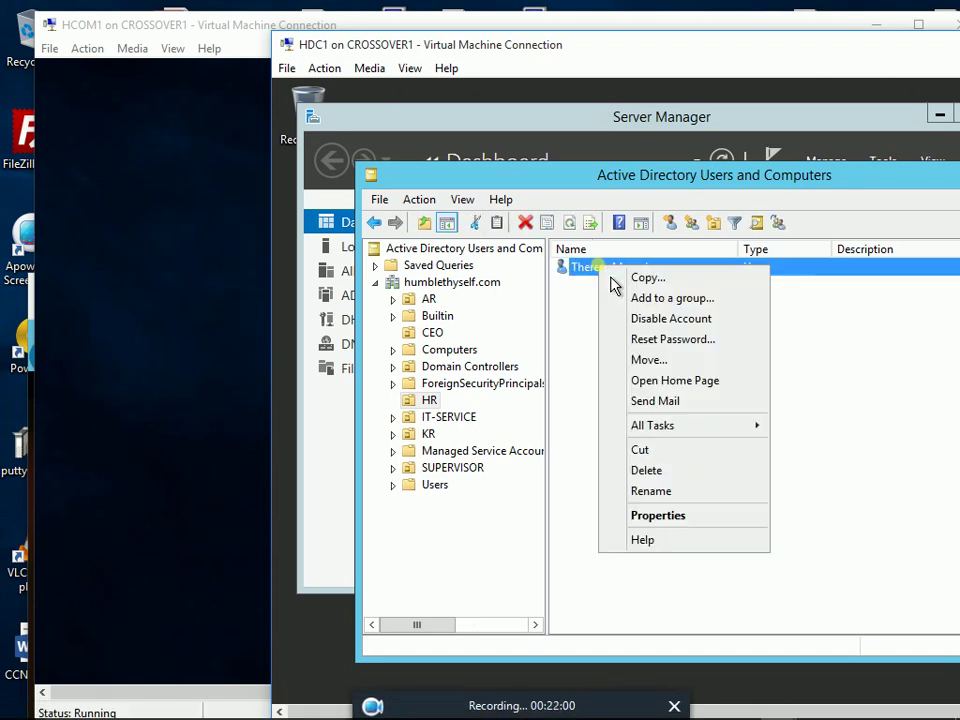
{"action": "left_click", "coordinate": [645, 515]}
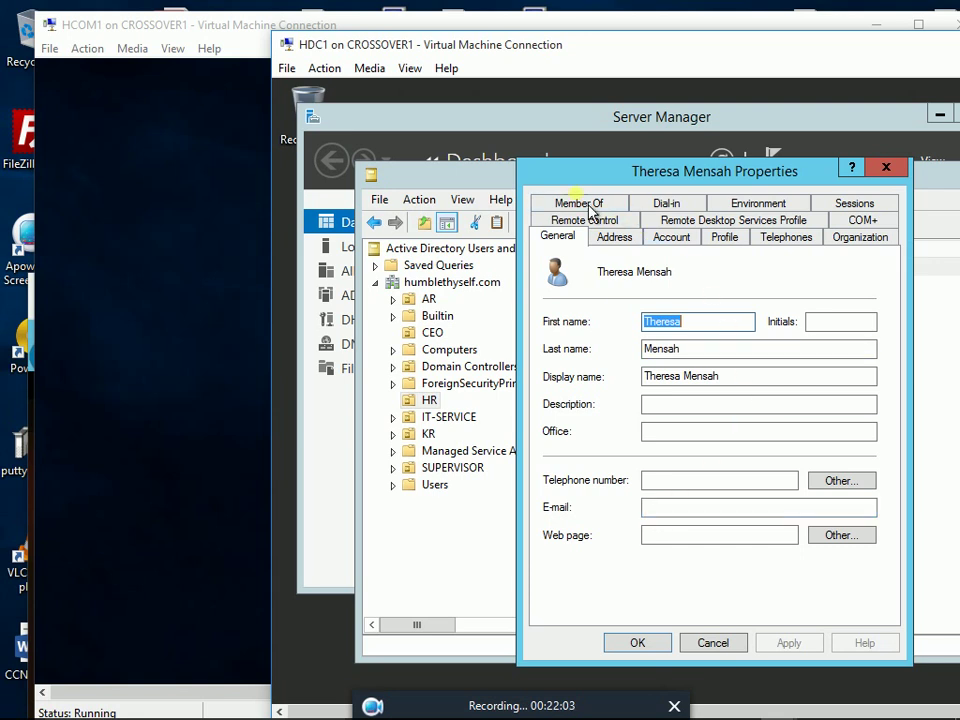
{"action": "left_click", "coordinate": [588, 206]}
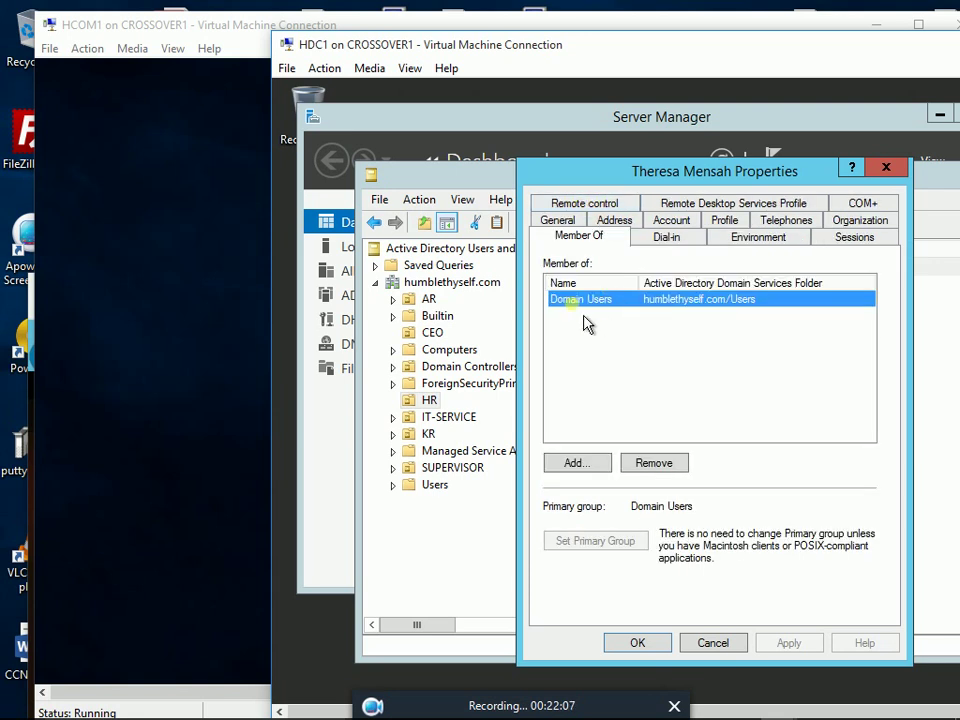
Cancel the group selection, close the user's properties, and list the Builtin container's groups
{"action": "left_click", "coordinate": [584, 468]}
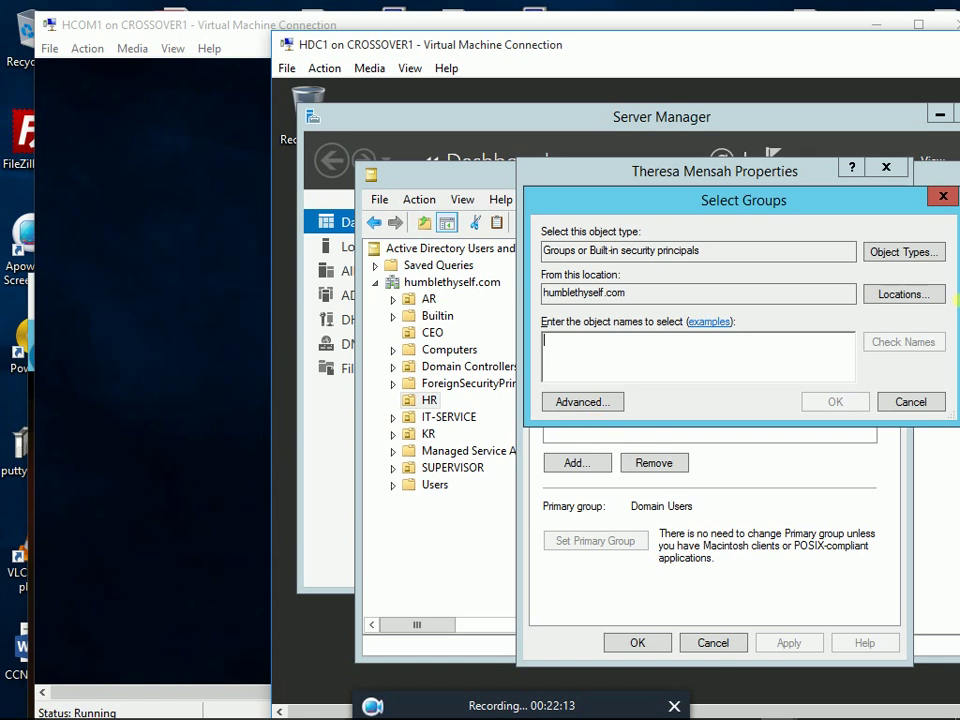
{"action": "left_click", "coordinate": [943, 196]}
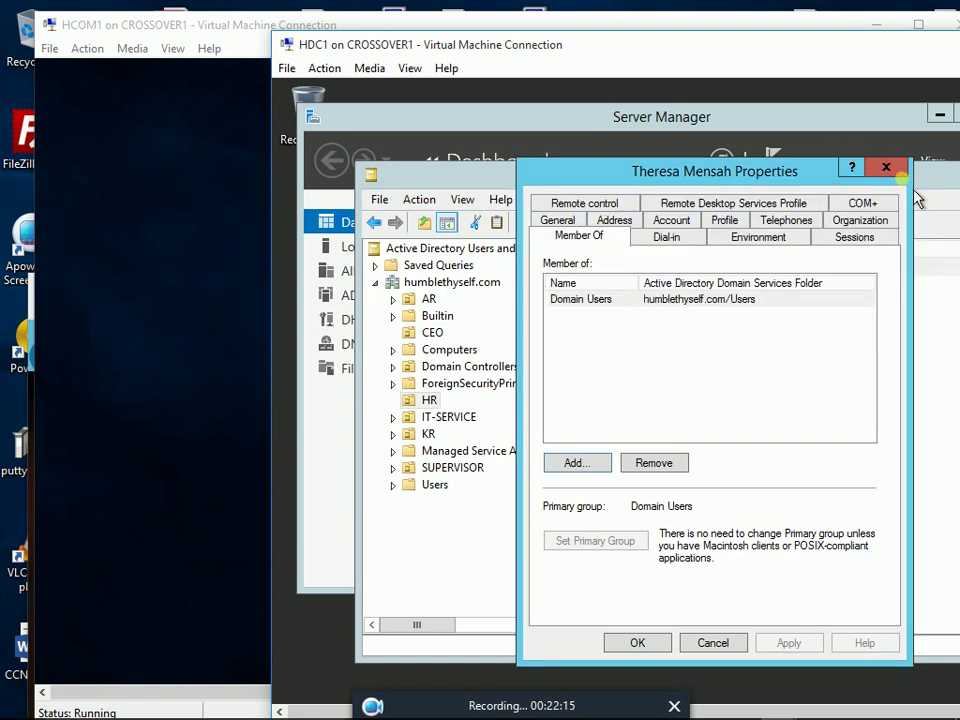
{"action": "left_click", "coordinate": [886, 167]}
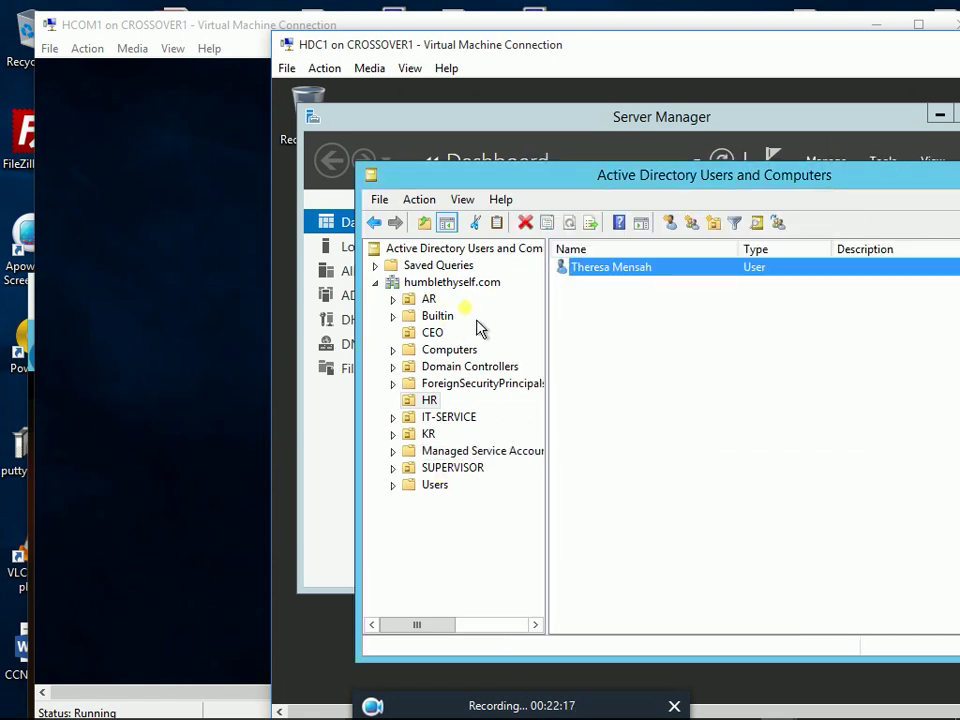
{"action": "left_click", "coordinate": [445, 316]}
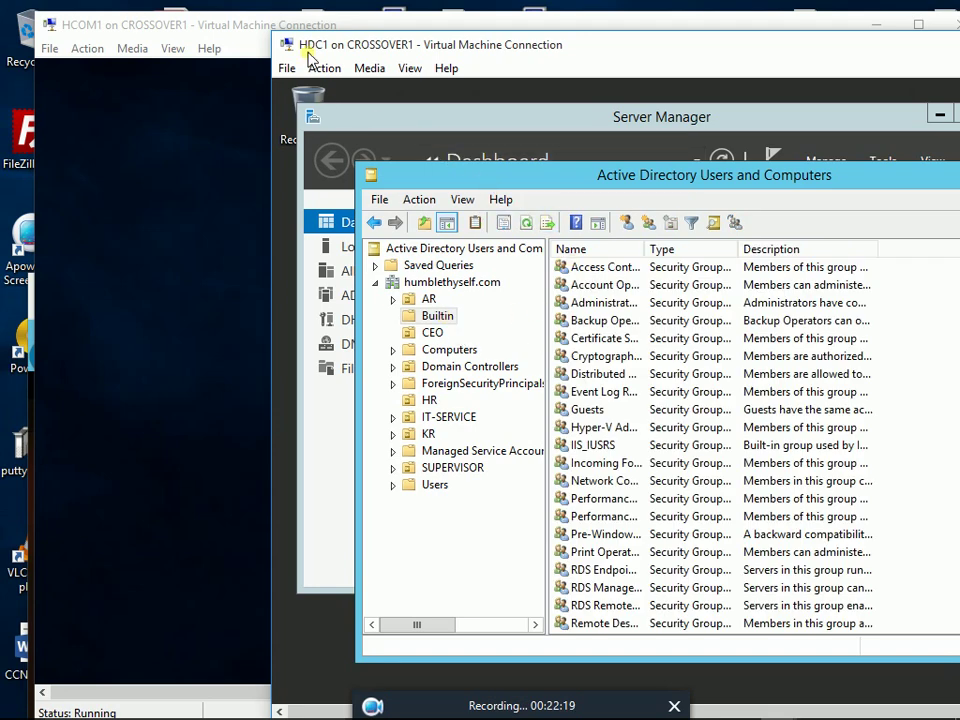
Widen the Name column and open the Members list of the Builtin Remote Desktop Users group
{"action": "left_click_drag", "start_coordinate": [508, 47], "coordinate": [287, 26]}
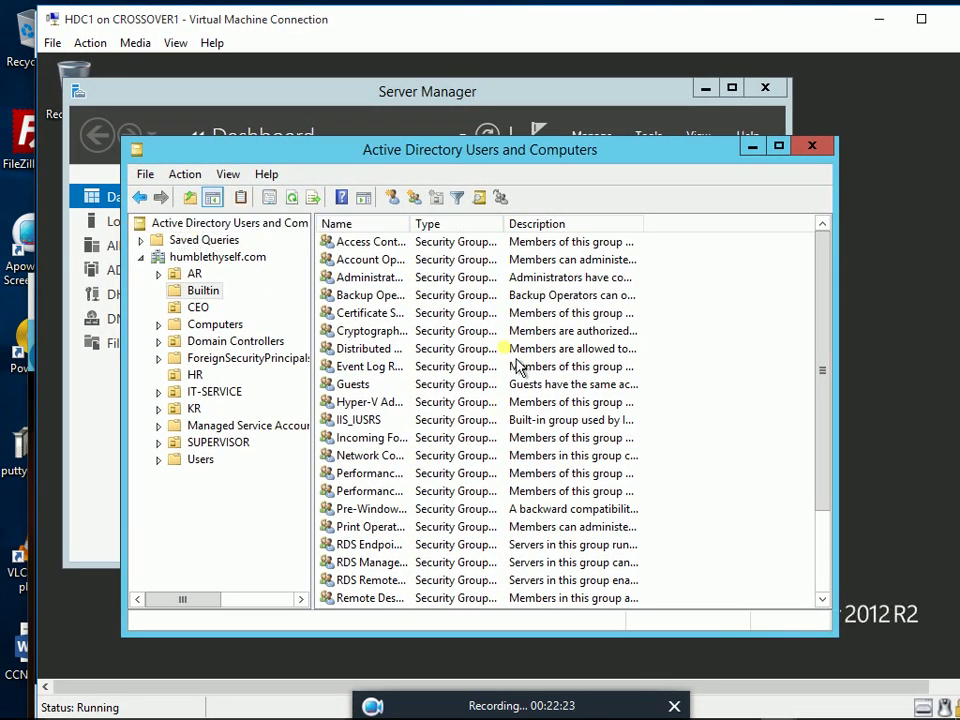
{"action": "left_click_drag", "start_coordinate": [412, 222], "coordinate": [518, 263]}
{"action": "scroll", "coordinate": [528, 468], "scroll_direction": "down", "scroll_amount": 2}
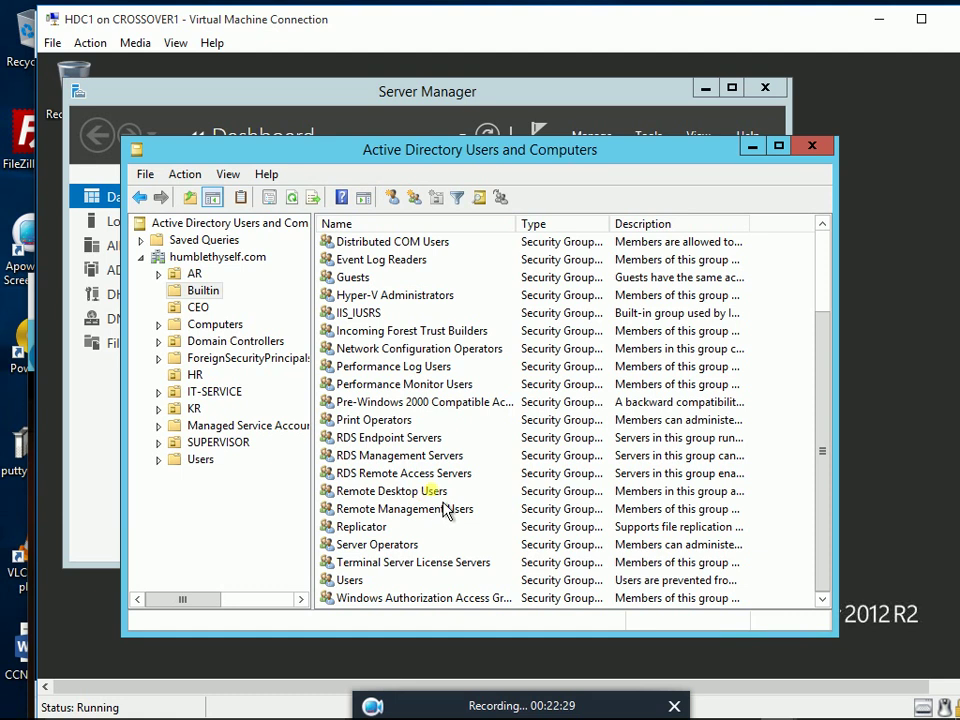
{"action": "left_click", "coordinate": [430, 491]}
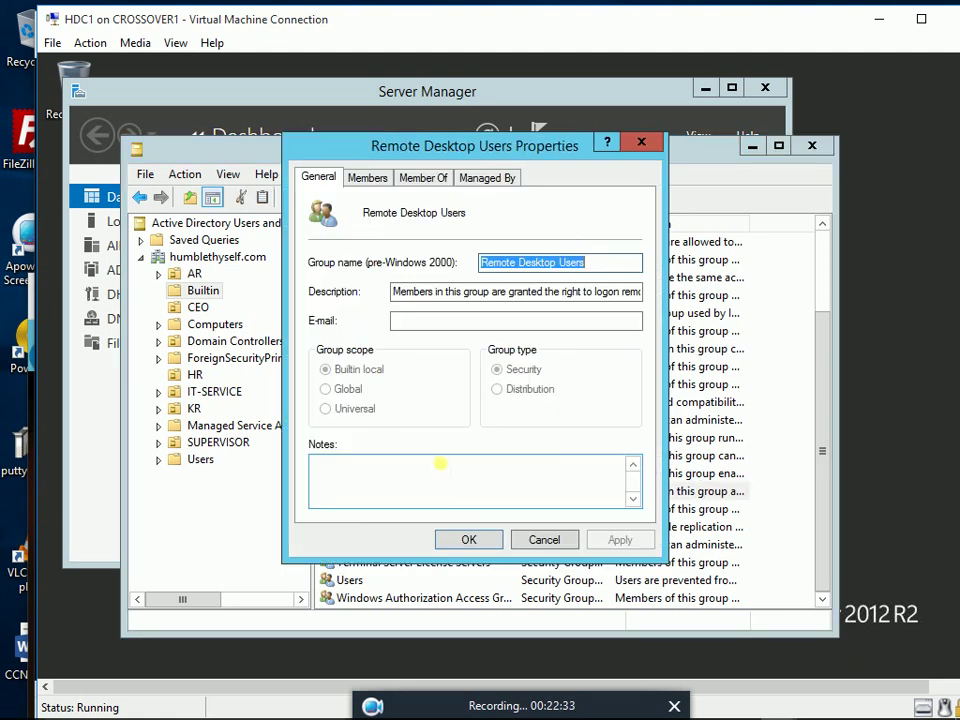
{"action": "left_click", "coordinate": [378, 184]}
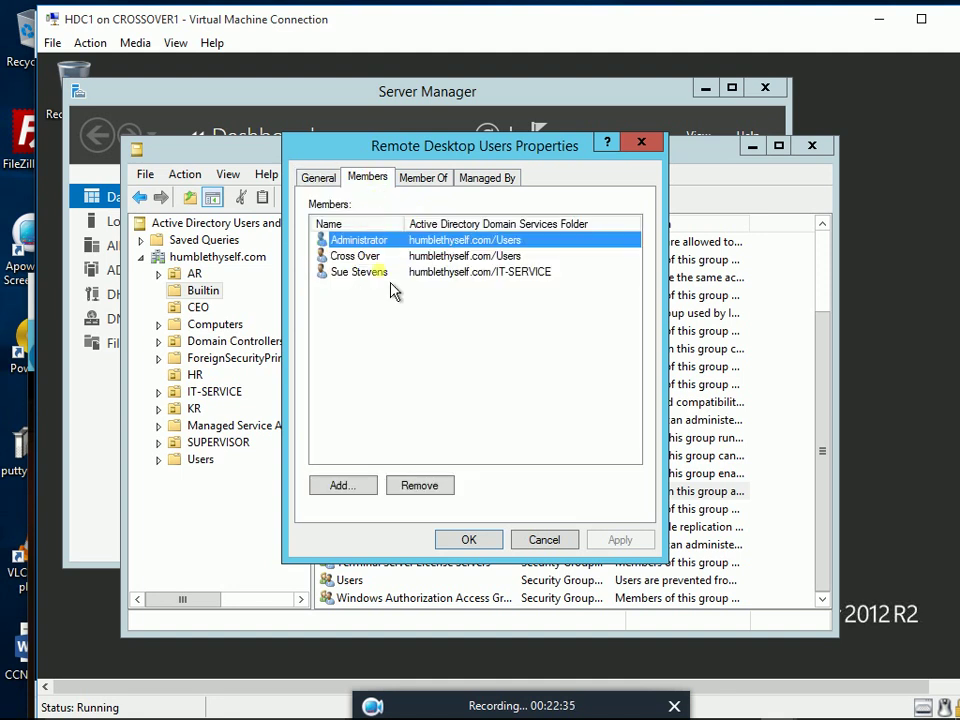
Add the HR user's account to Remote Desktop Users via Check Names, then Apply and OK
{"action": "left_click", "coordinate": [360, 489]}
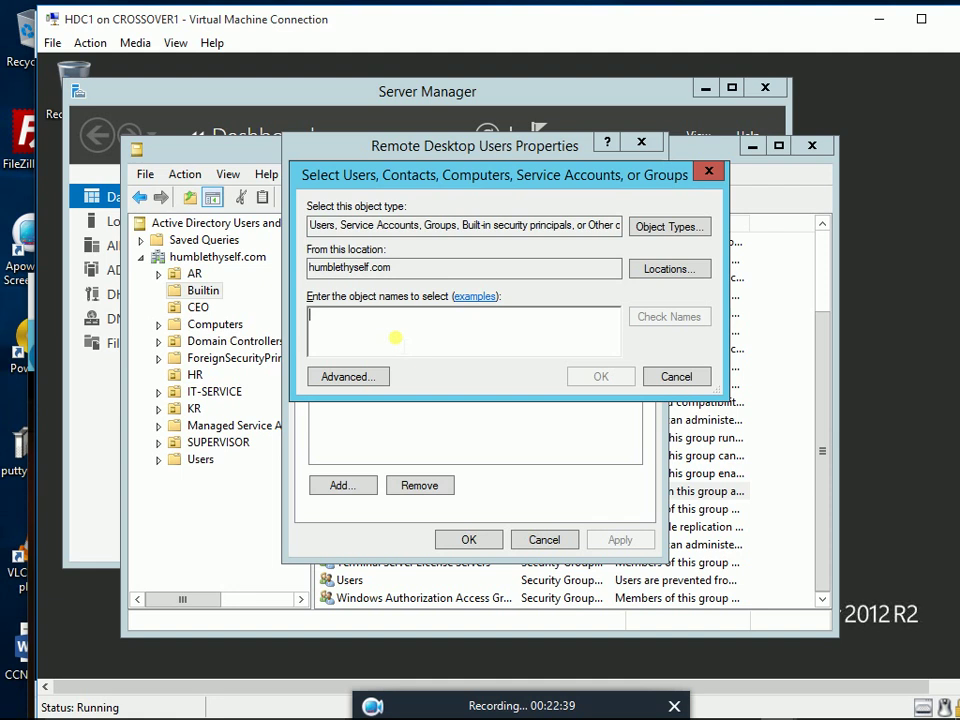
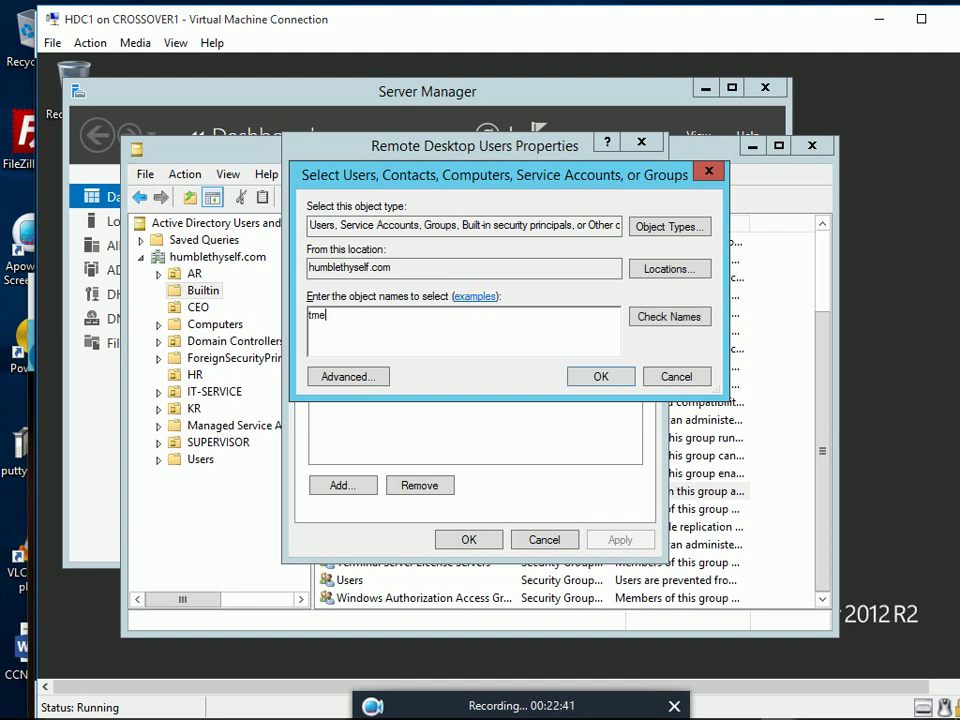
{"action": "left_click", "coordinate": [662, 320]}
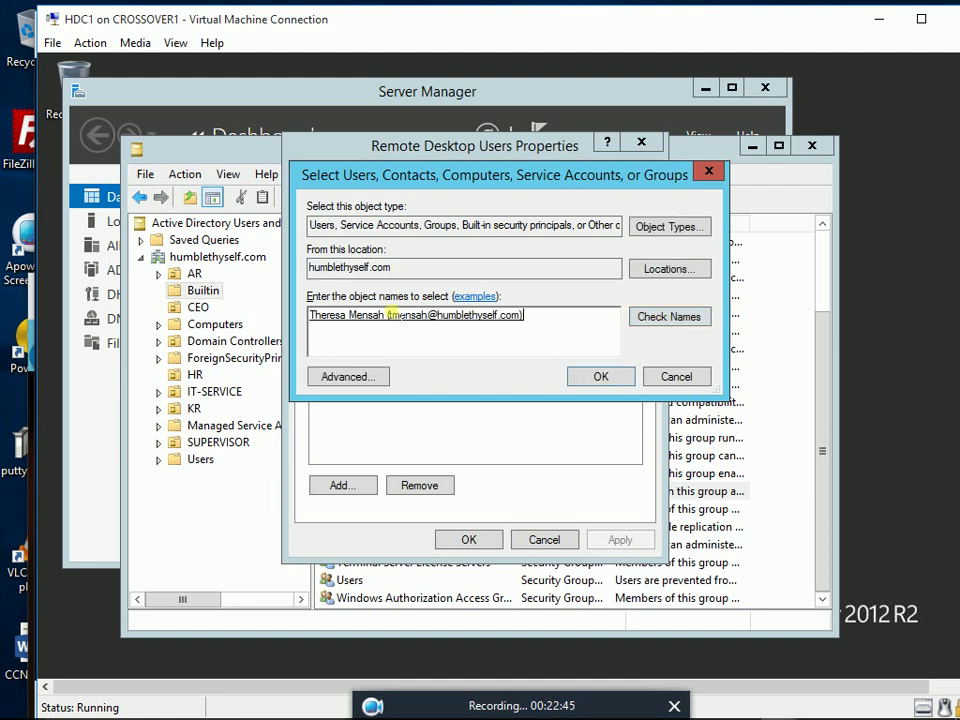
{"action": "left_click", "coordinate": [612, 378]}
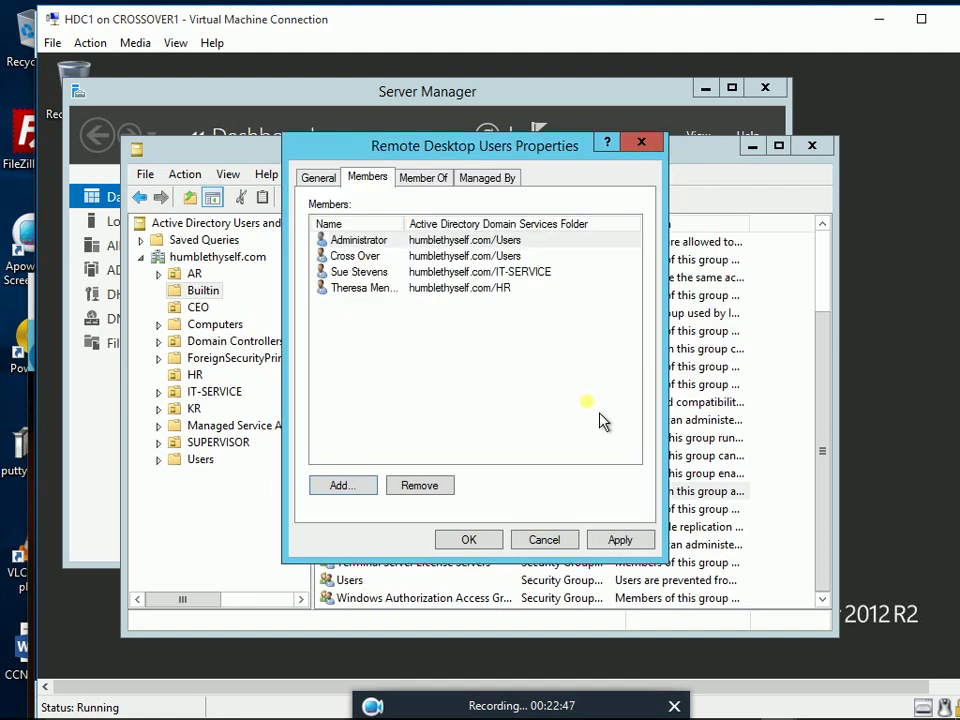
{"action": "left_click", "coordinate": [620, 545]}
{"action": "left_click", "coordinate": [470, 540]}
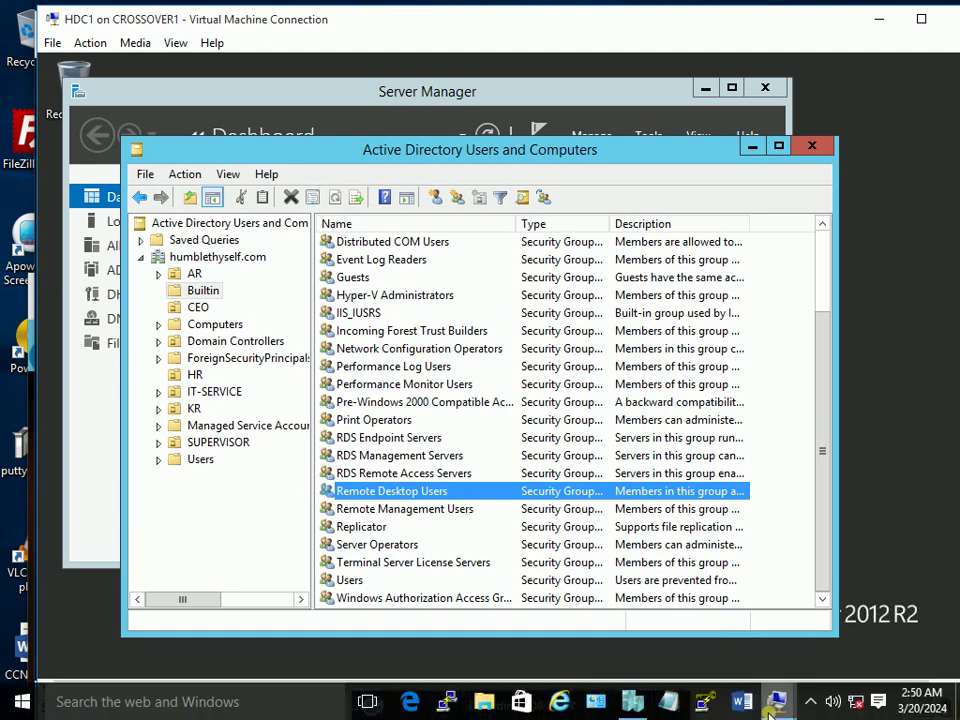
Switch to the HCOM1 client and set its VM window to full screen
{"action": "mouse_move", "coordinate": [776, 698]}
{"action": "left_click", "coordinate": [897, 622]}
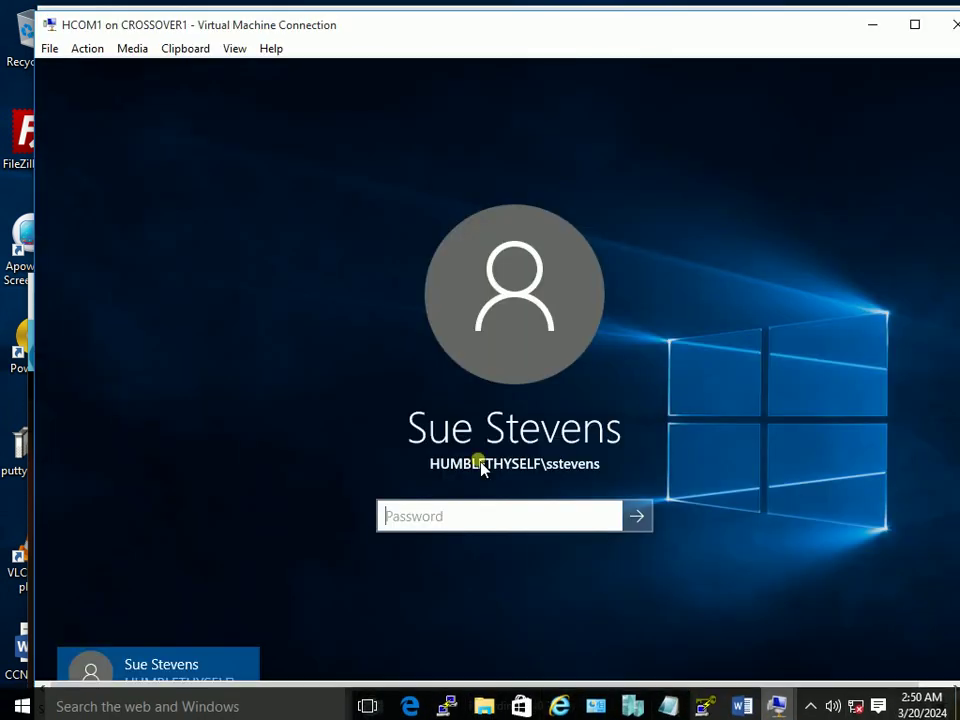
{"action": "left_click", "coordinate": [234, 48]}
{"action": "left_click", "coordinate": [241, 70]}
Sign in as Other user with the HR user's domain account, re-entering the password after a rejection
{"action": "left_click", "coordinate": [125, 676]}
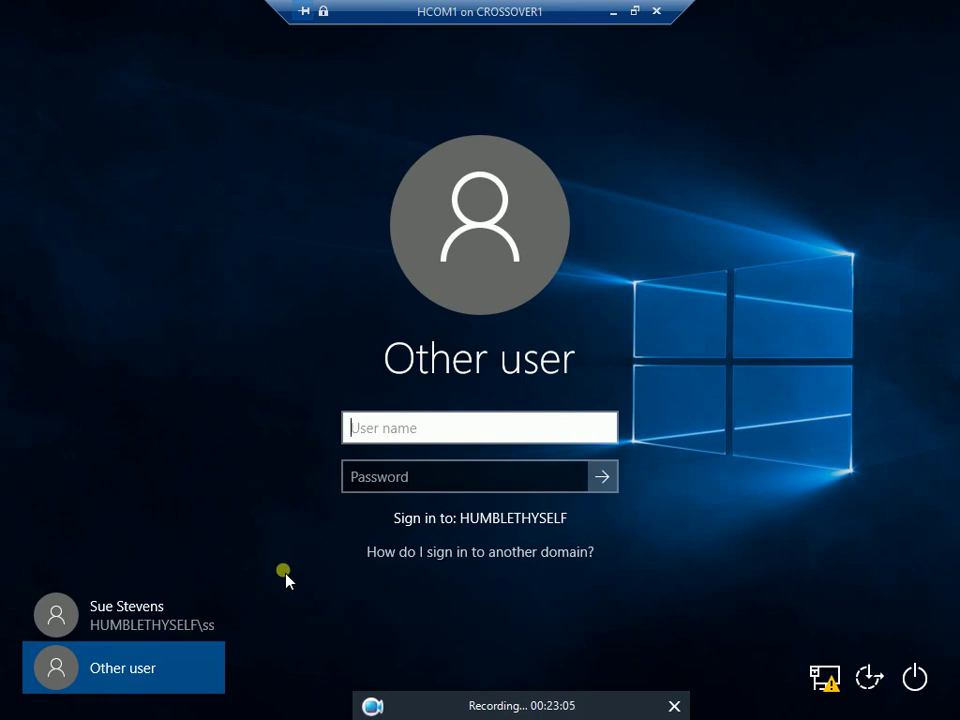
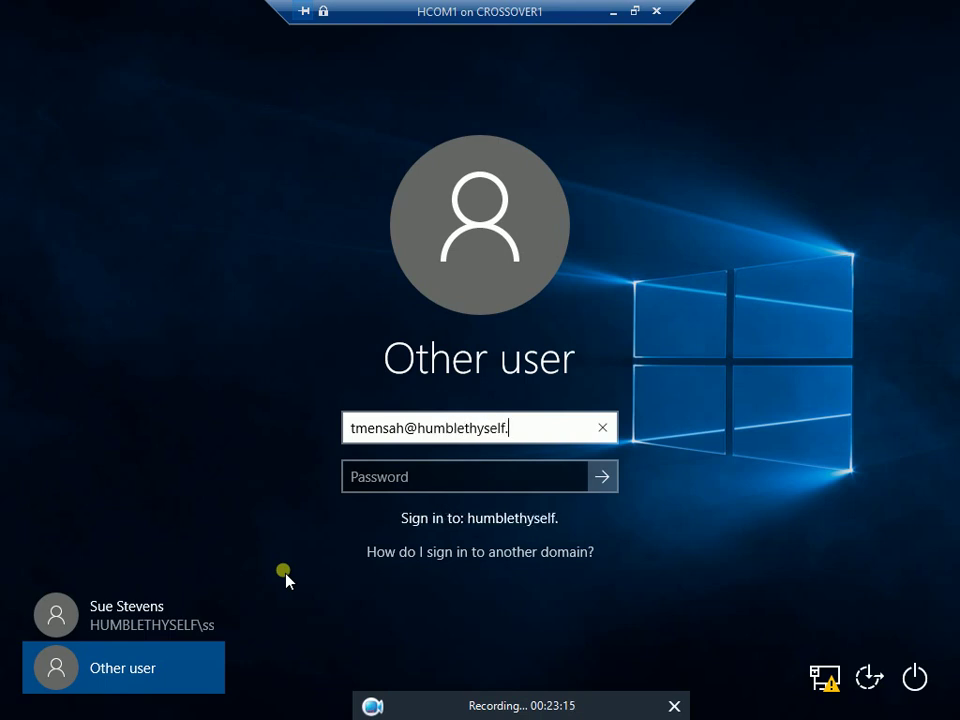
{"action": "key", "text": "Tab"}
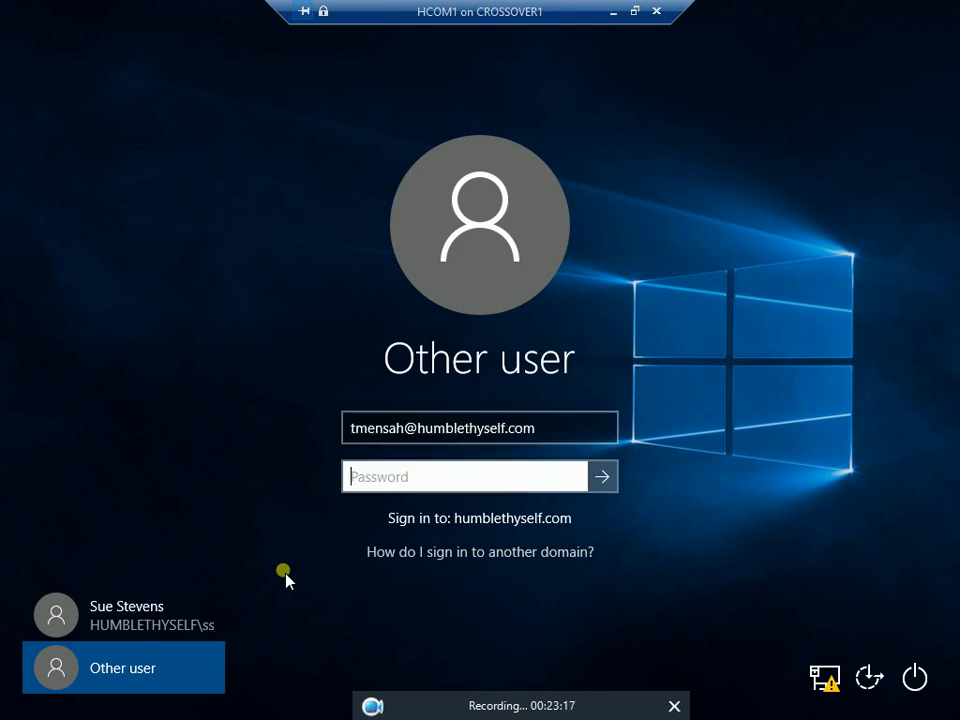
{"action": "type", "text": "Pa$$w0rd"}
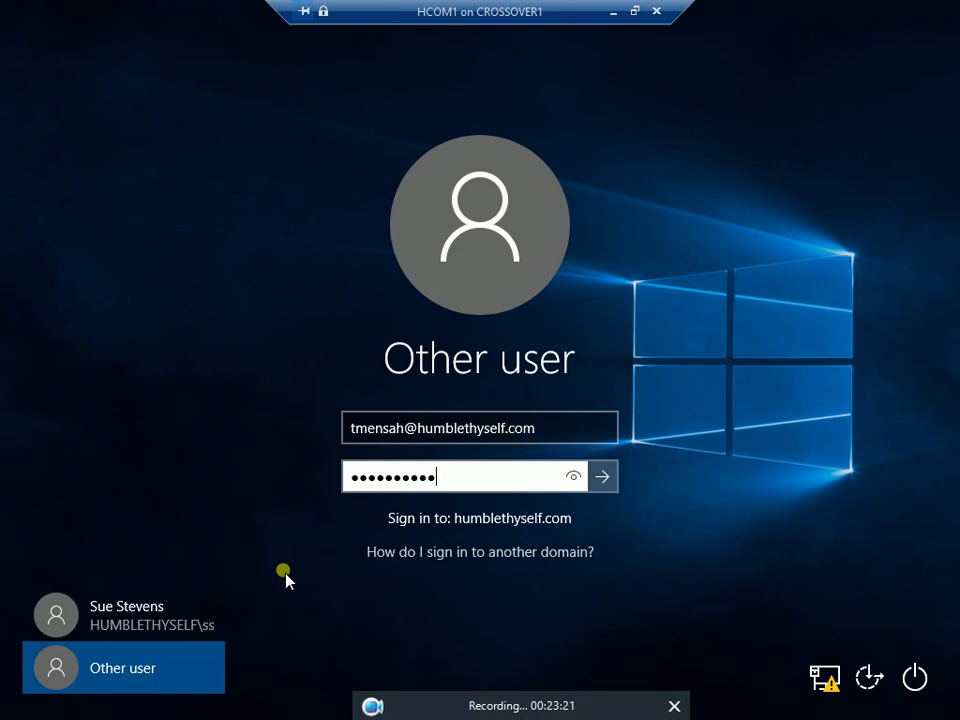
{"action": "key", "text": "Return"}
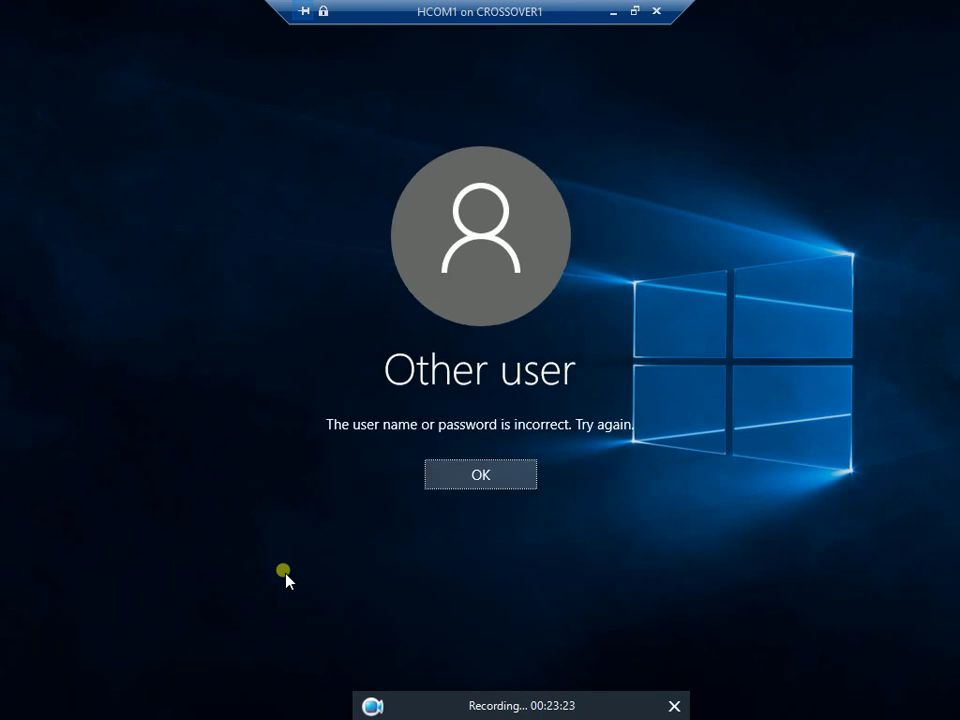
{"action": "key", "text": "Return"}
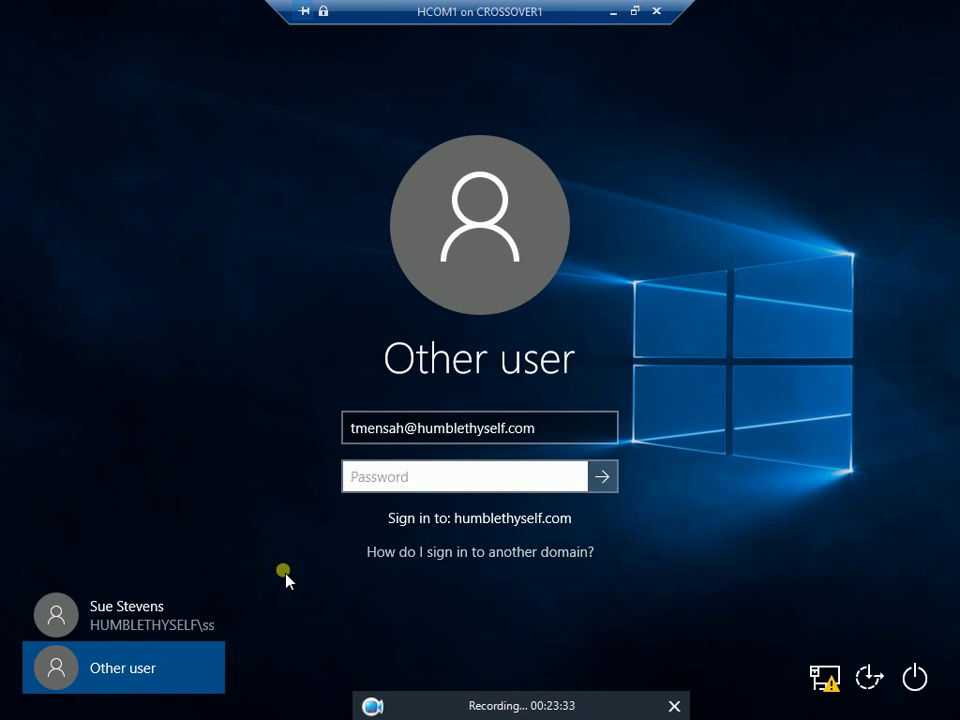
{"action": "type", "text": "•••••••••••"}
{"action": "key", "text": "Return"}
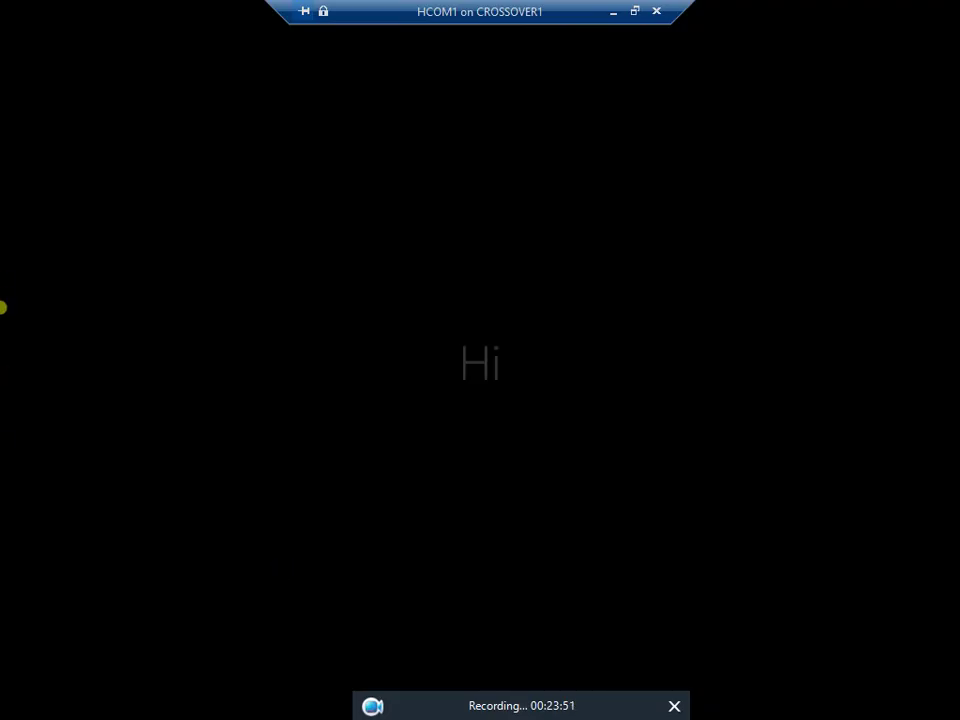
On HDC1, view the Builtin Remote Desktop Users group's members to confirm the HR user is listed
{"action": "left_click", "coordinate": [637, 12]}
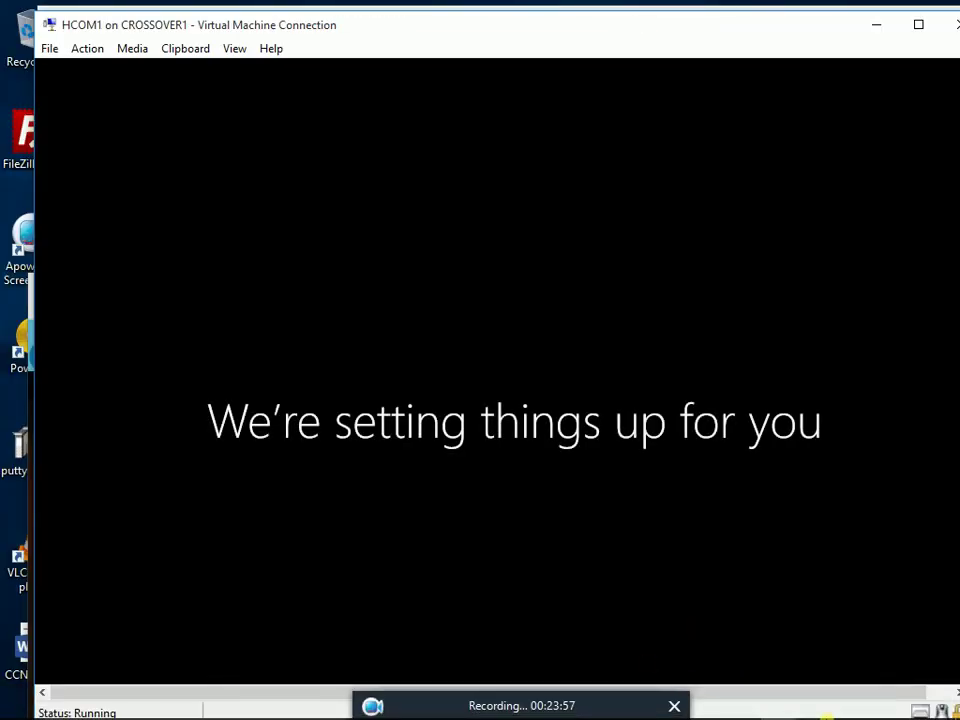
{"action": "mouse_move", "coordinate": [775, 700]}
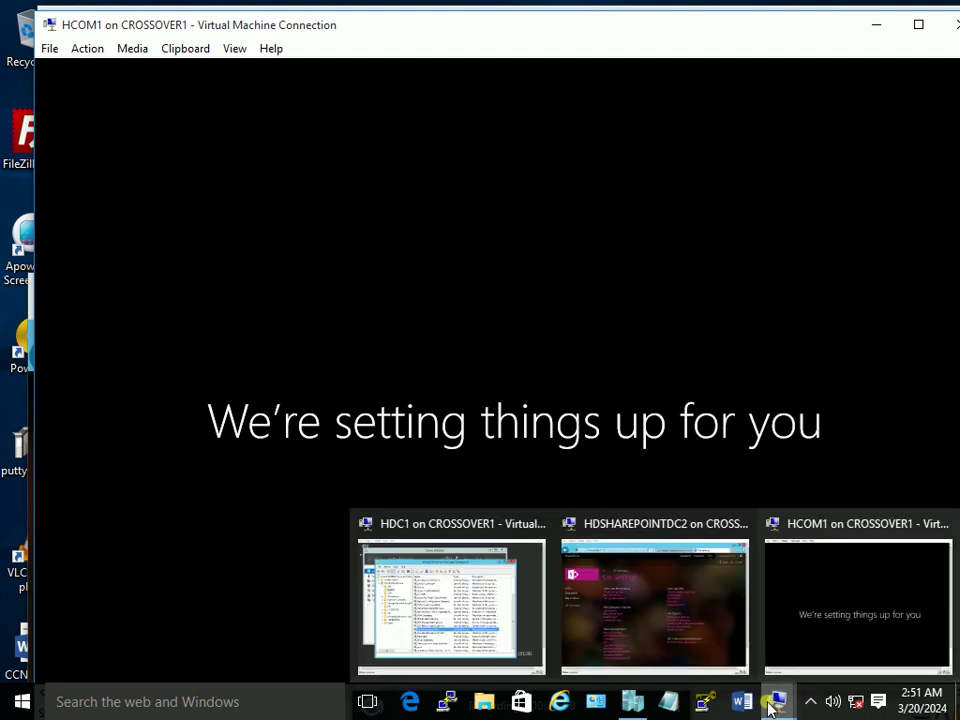
{"action": "left_click", "coordinate": [444, 590]}
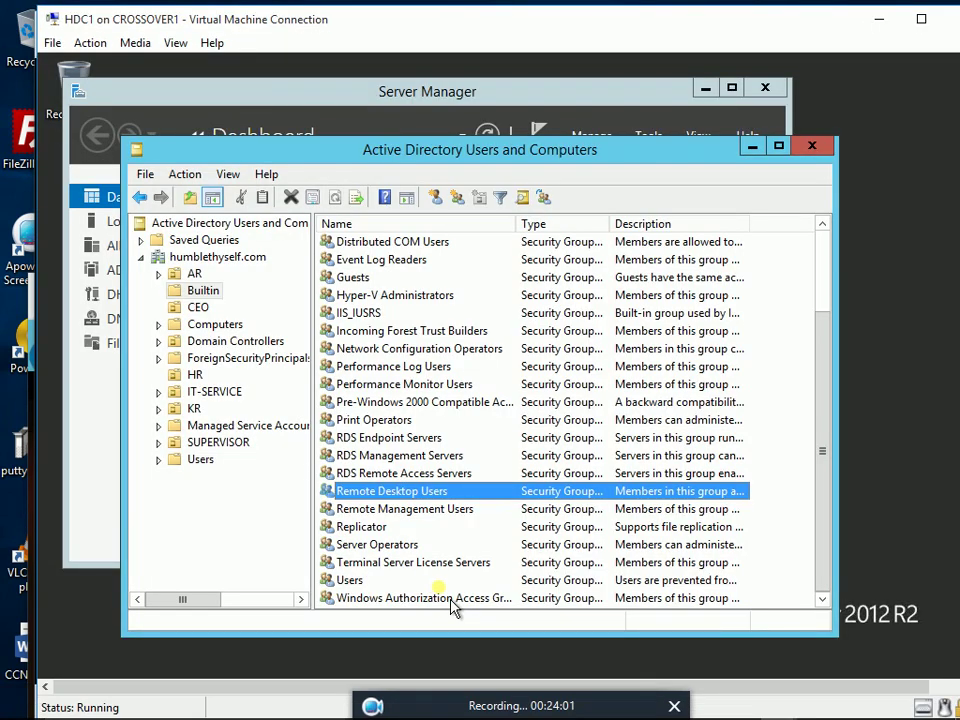
{"action": "left_click", "coordinate": [216, 297]}
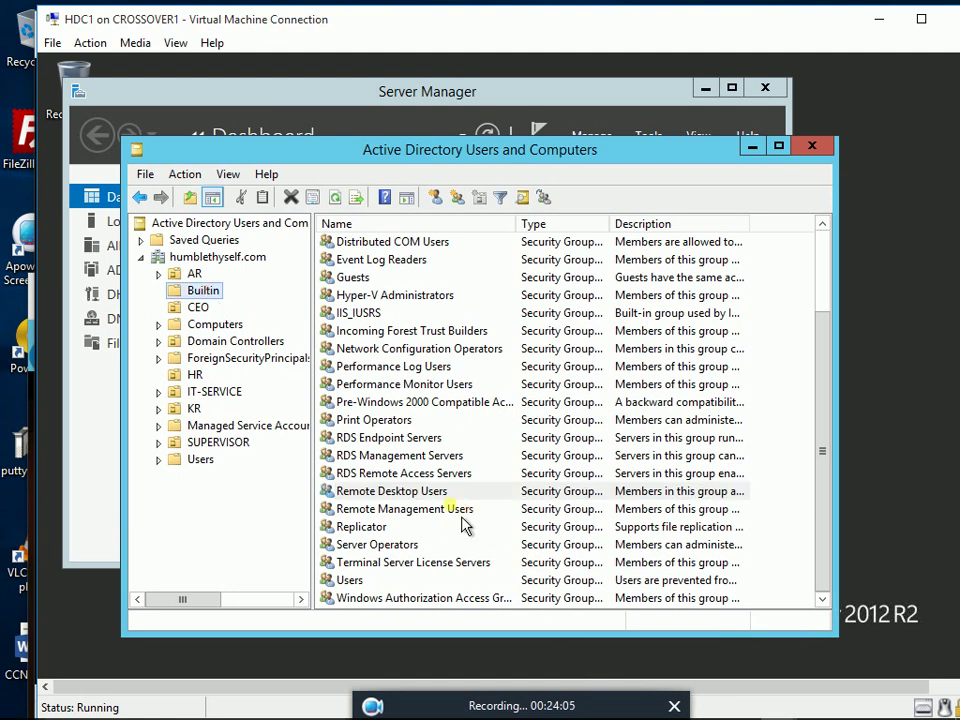
{"action": "left_click", "coordinate": [424, 493]}
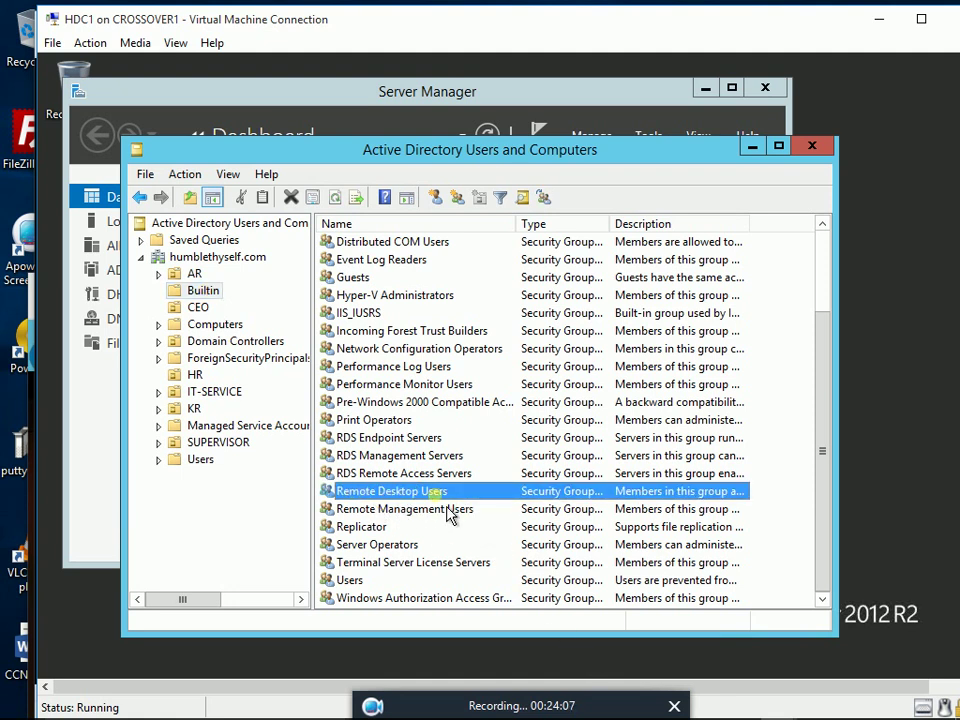
{"action": "double_click", "coordinate": [432, 492]}
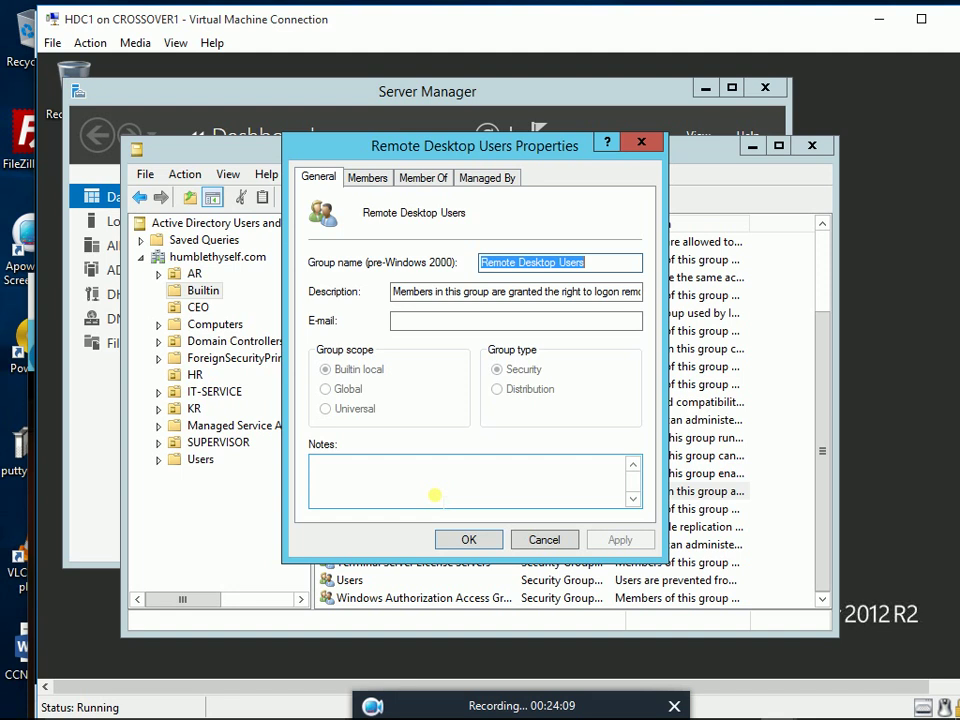
{"action": "left_click", "coordinate": [370, 178]}
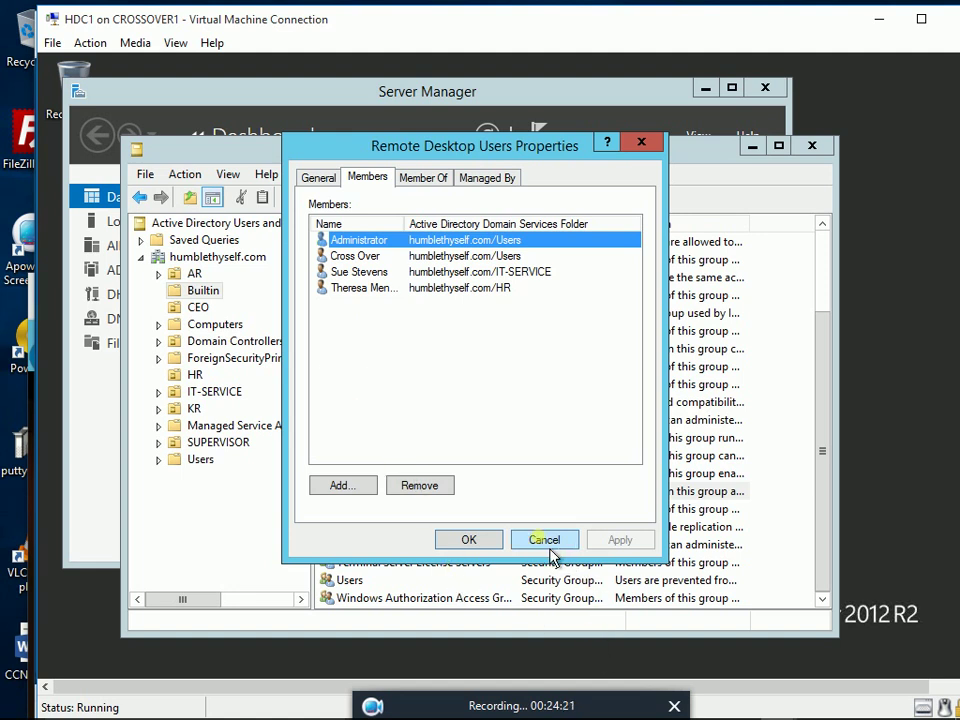
Close the group properties and return to the HCOM1 client's first-sign-in setup
{"action": "left_click", "coordinate": [493, 546]}
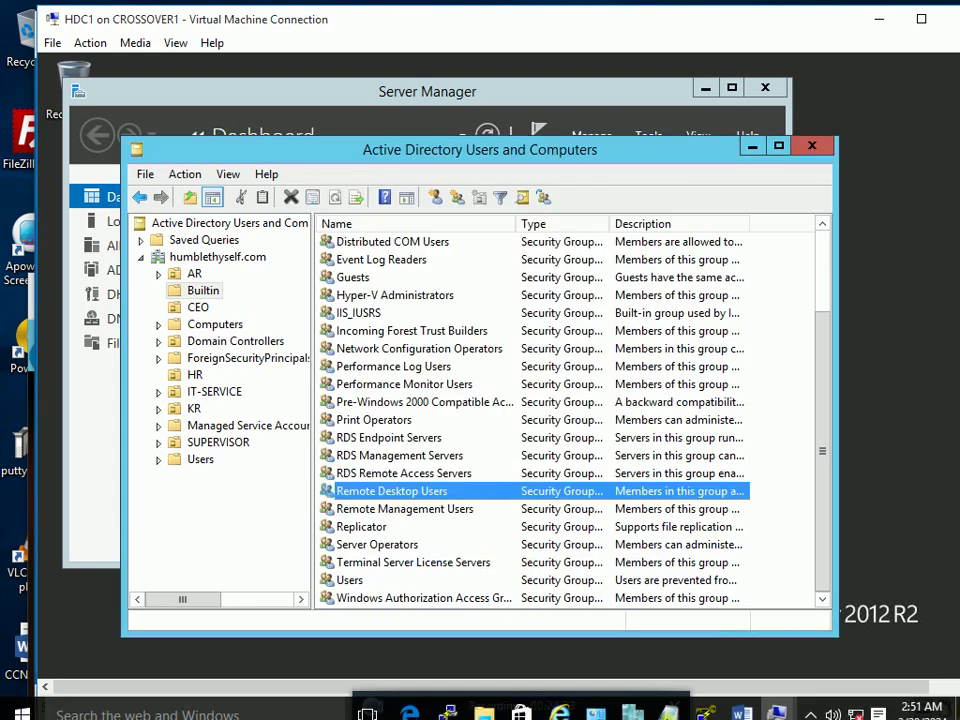
{"action": "left_click", "coordinate": [785, 708]}
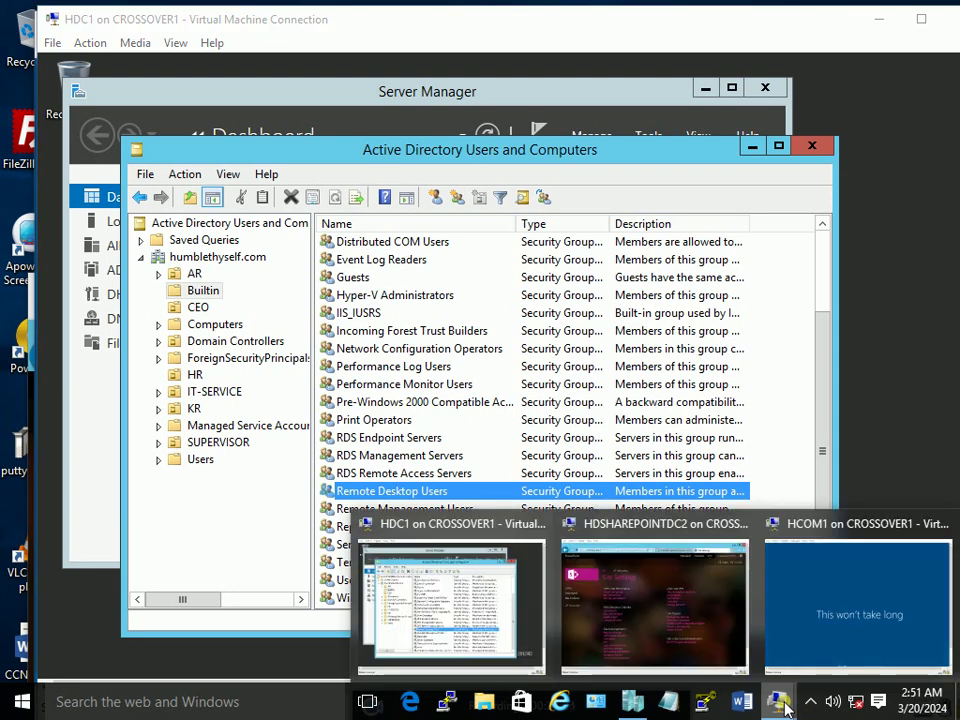
{"action": "left_click", "coordinate": [782, 525]}
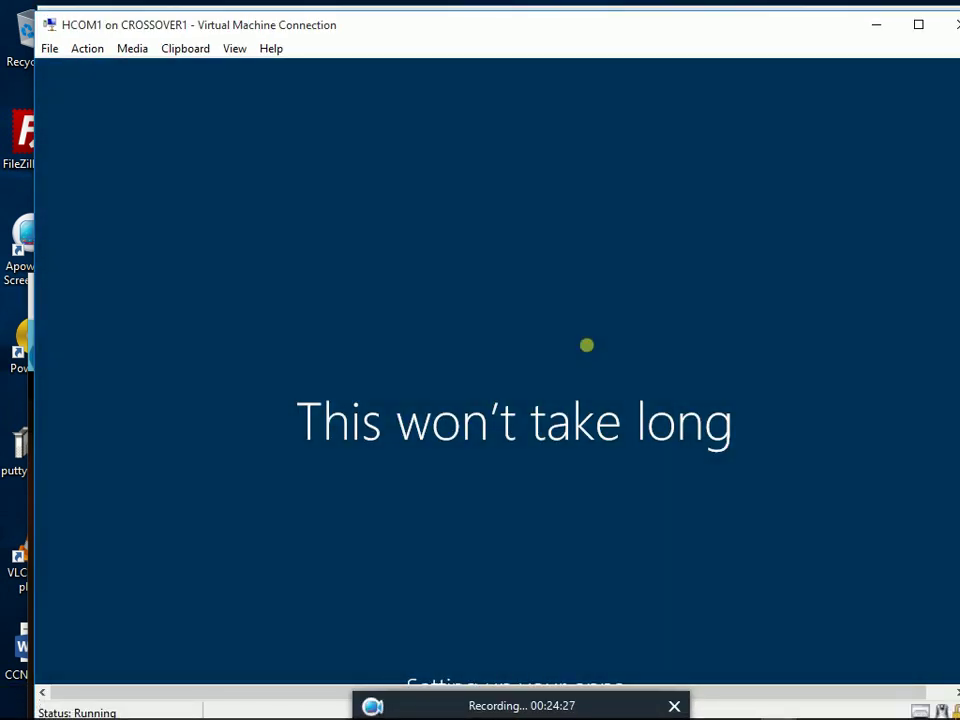
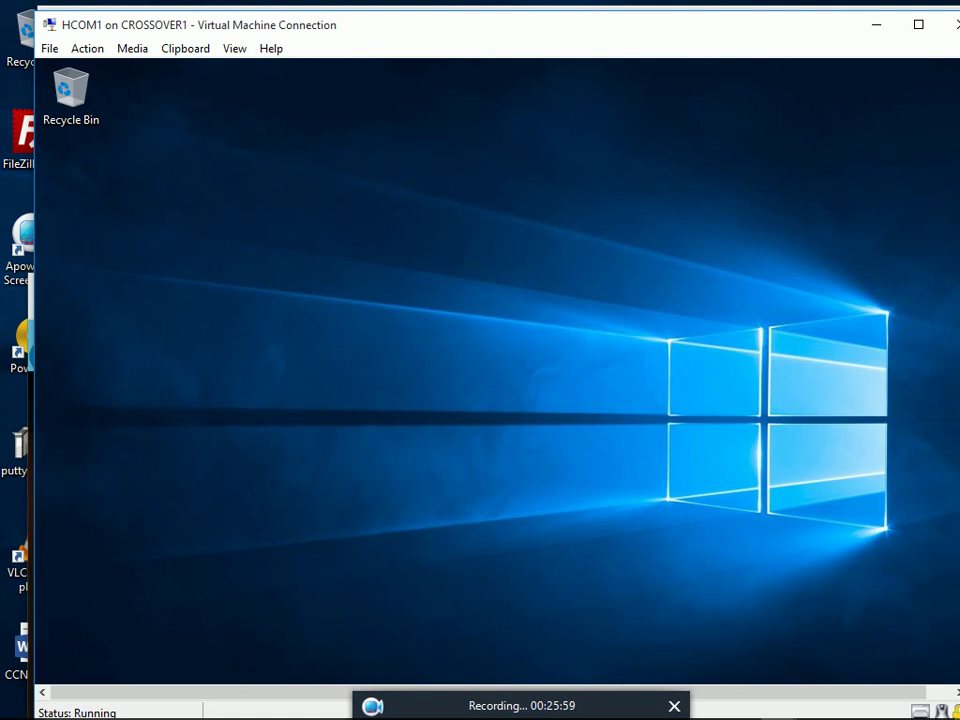
Switch the VM connection to Full Screen Mode, then pin Internet Explorer from Windows Accessories to the taskbar
{"action": "left_click", "coordinate": [232, 48]}
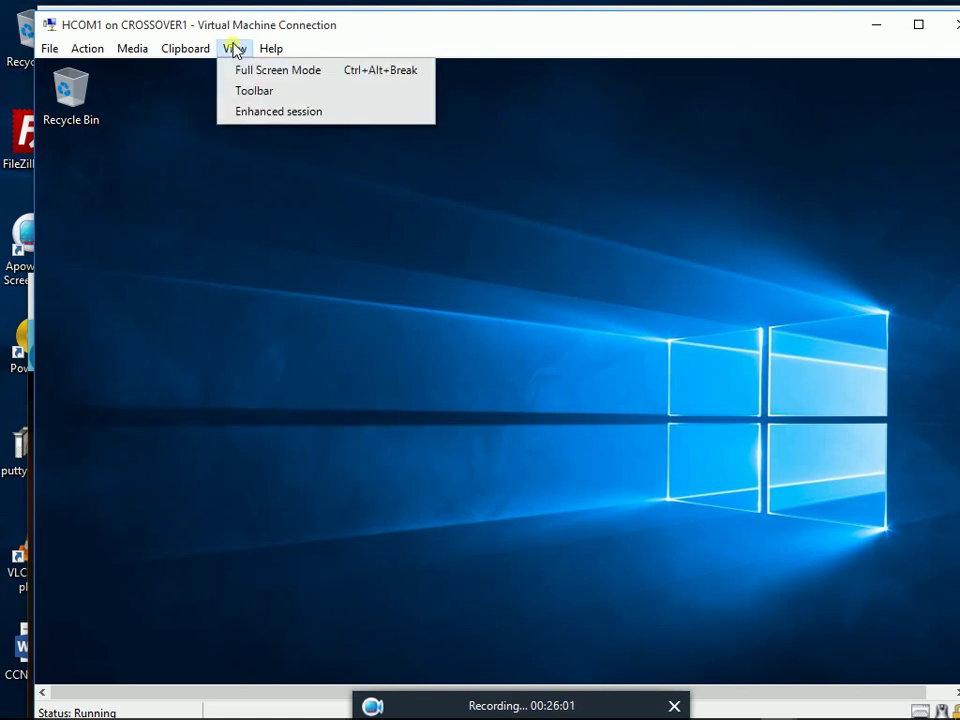
{"action": "left_click", "coordinate": [244, 70]}
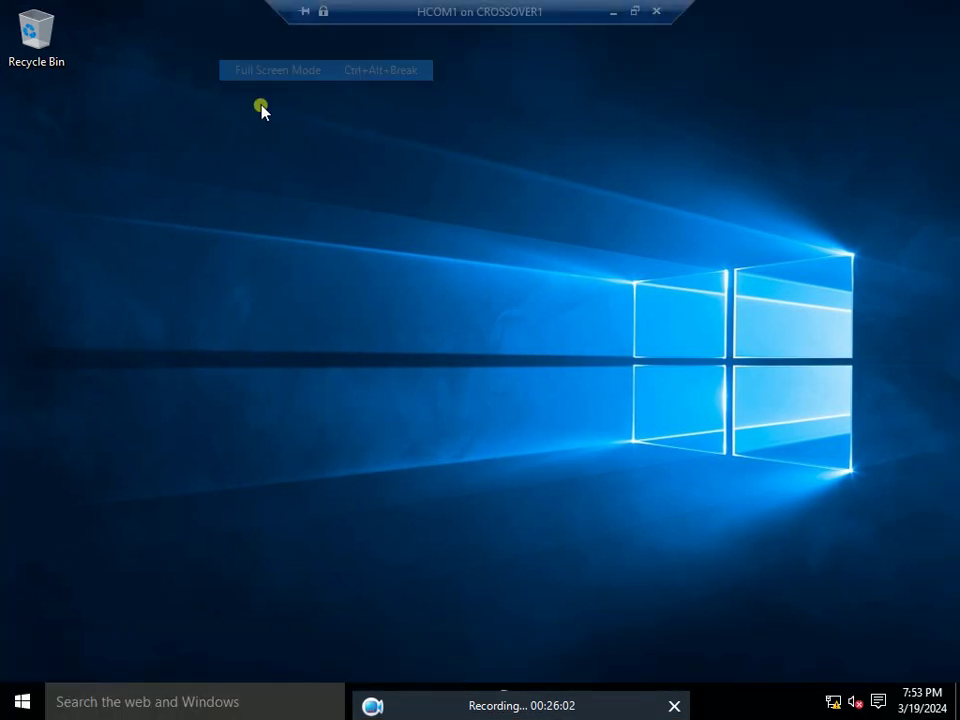
{"action": "left_click", "coordinate": [24, 702]}
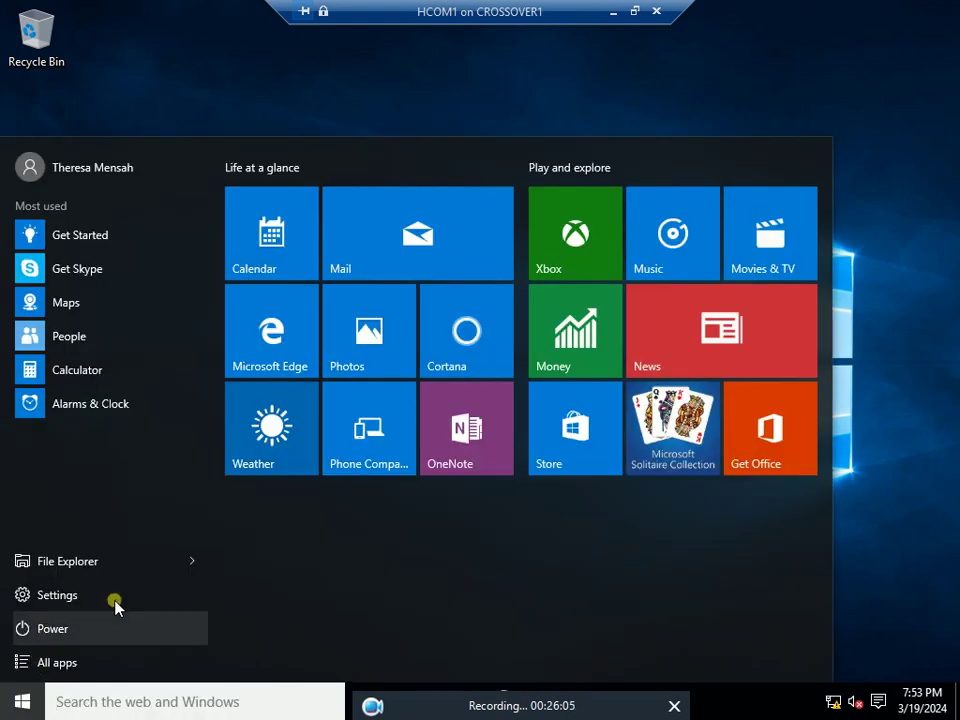
{"action": "left_click", "coordinate": [70, 664]}
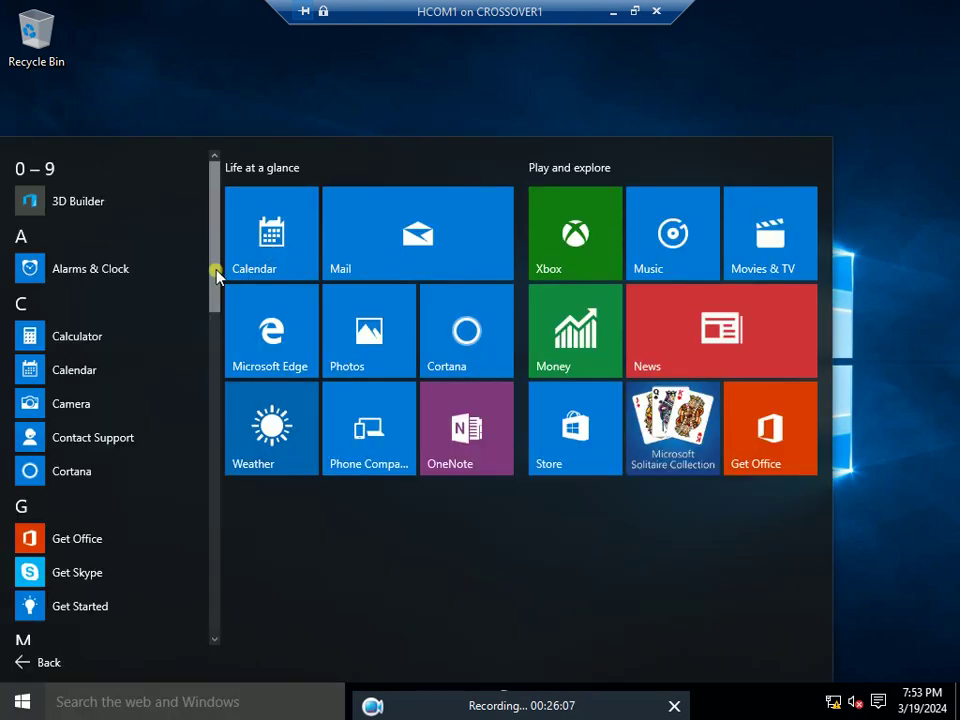
{"action": "left_click_drag", "start_coordinate": [213, 262], "coordinate": [216, 634]}
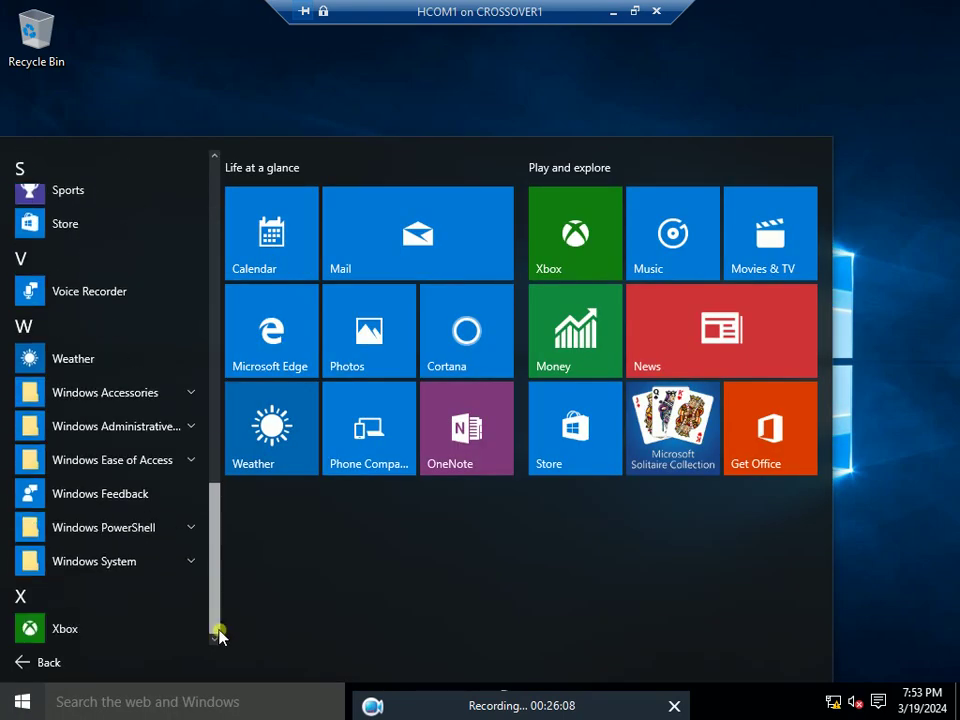
{"action": "left_click", "coordinate": [186, 390]}
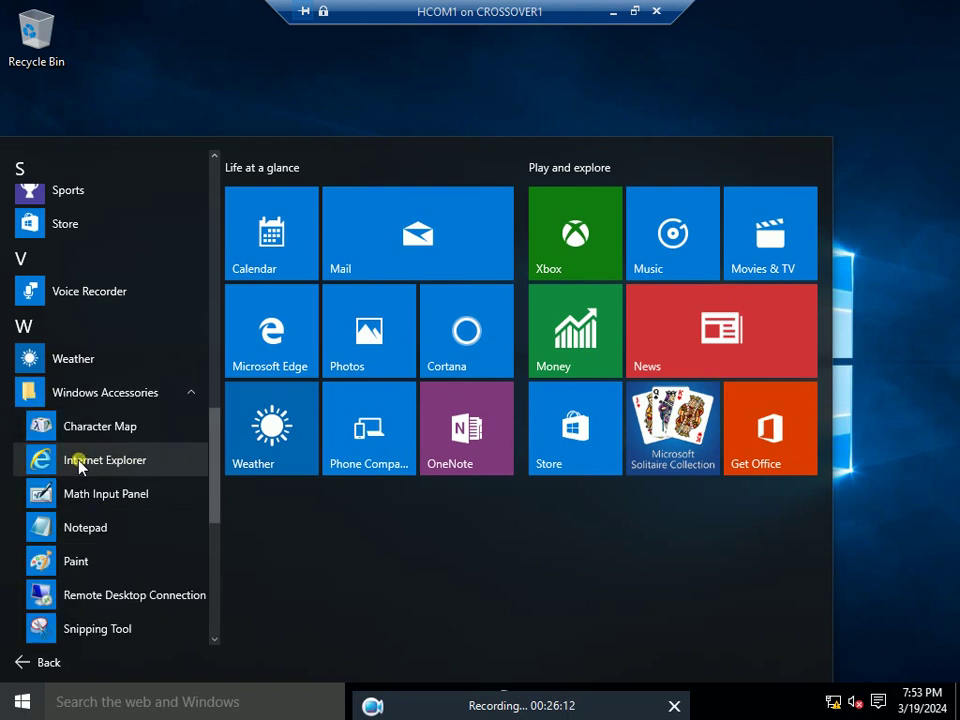
{"action": "right_click", "coordinate": [79, 464]}
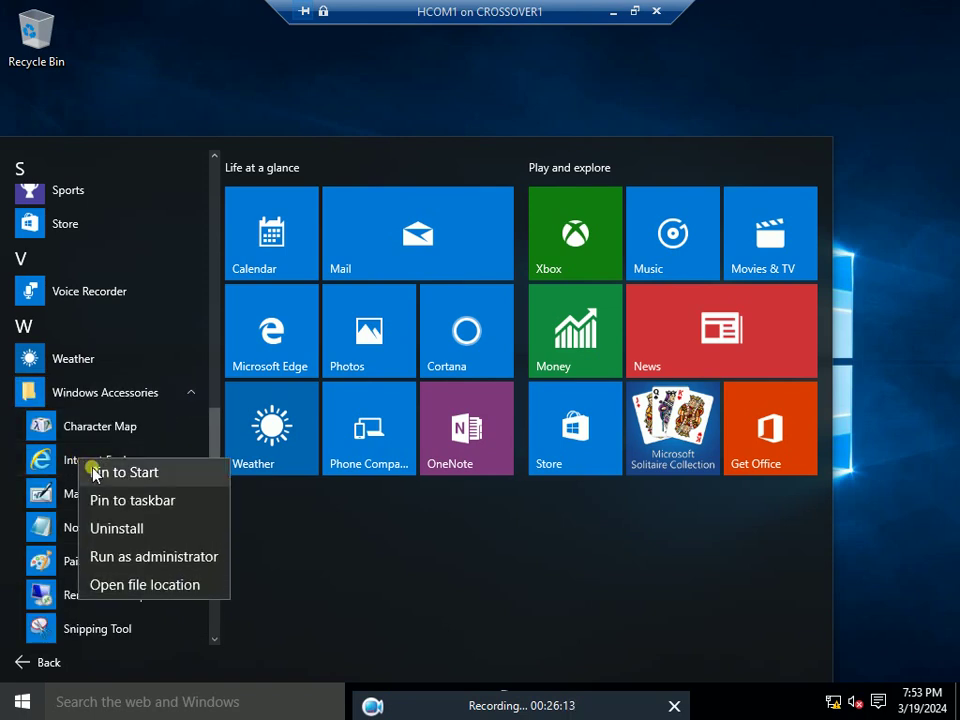
{"action": "left_click", "coordinate": [114, 500]}
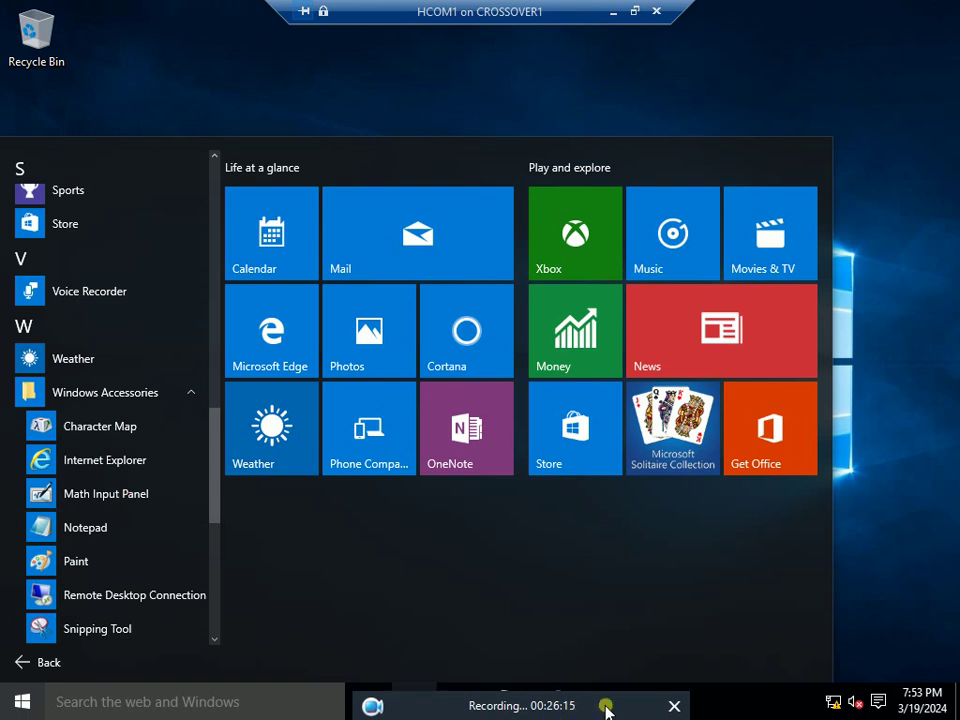
{"action": "left_click_drag", "start_coordinate": [606, 703], "coordinate": [957, 708]}
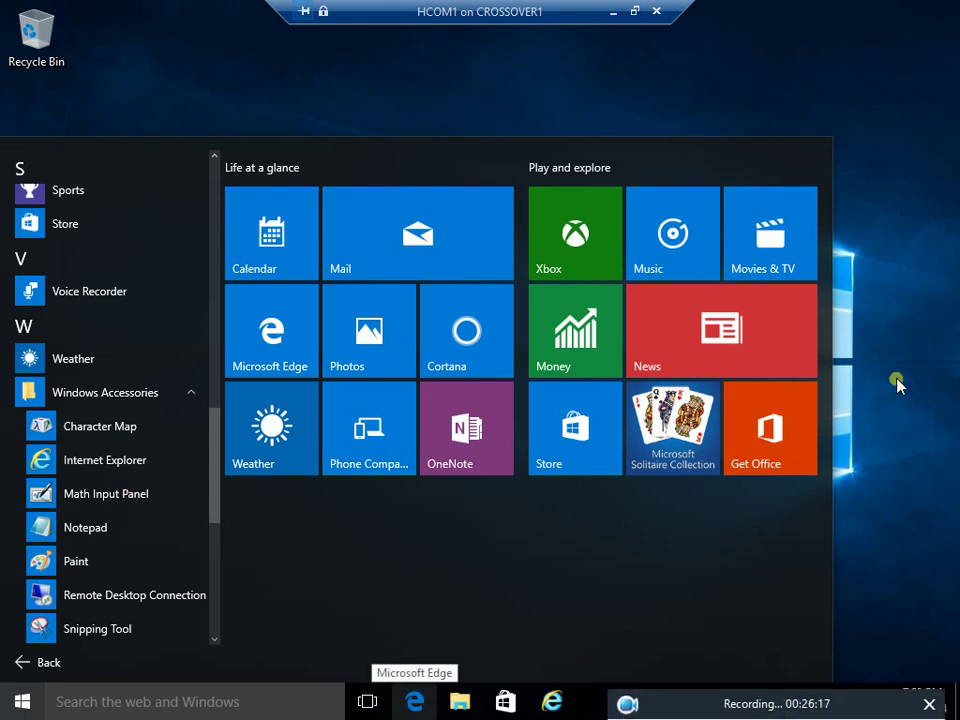
{"action": "left_click", "coordinate": [898, 381]}
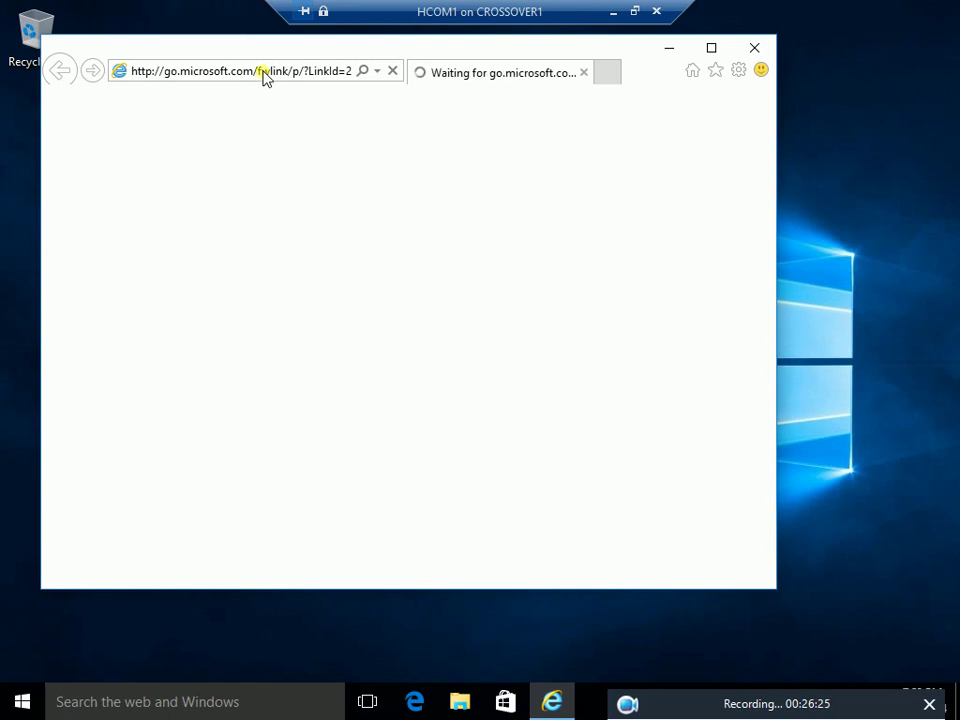
Clear the address bar and accept Internet Explorer 11's recommended security and compatibility settings
{"action": "left_click", "coordinate": [266, 72]}
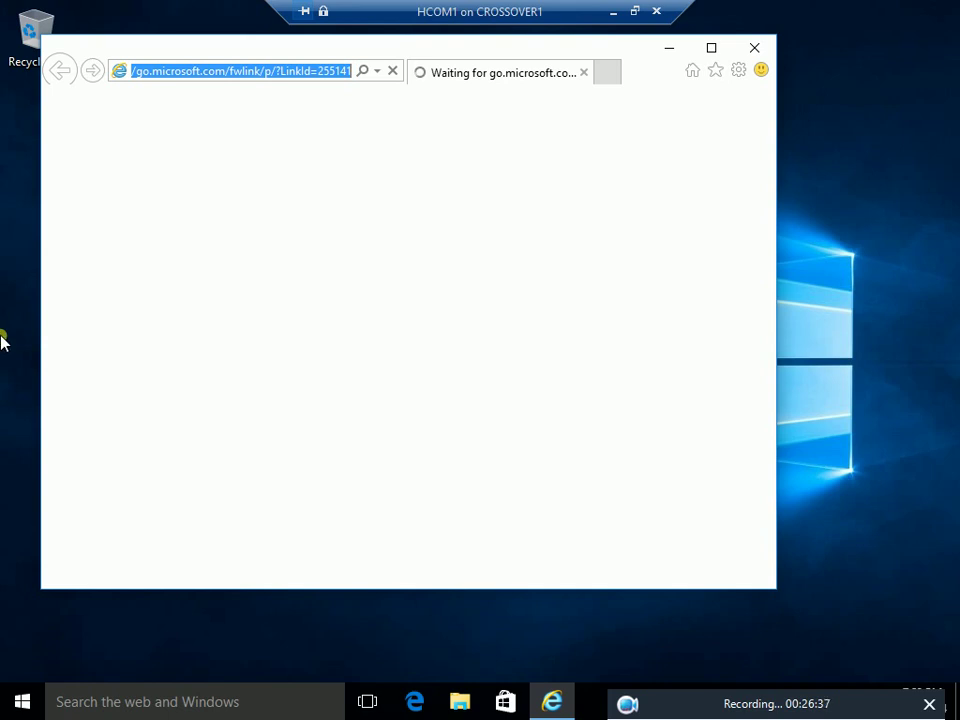
{"action": "key", "text": "BackSpace"}
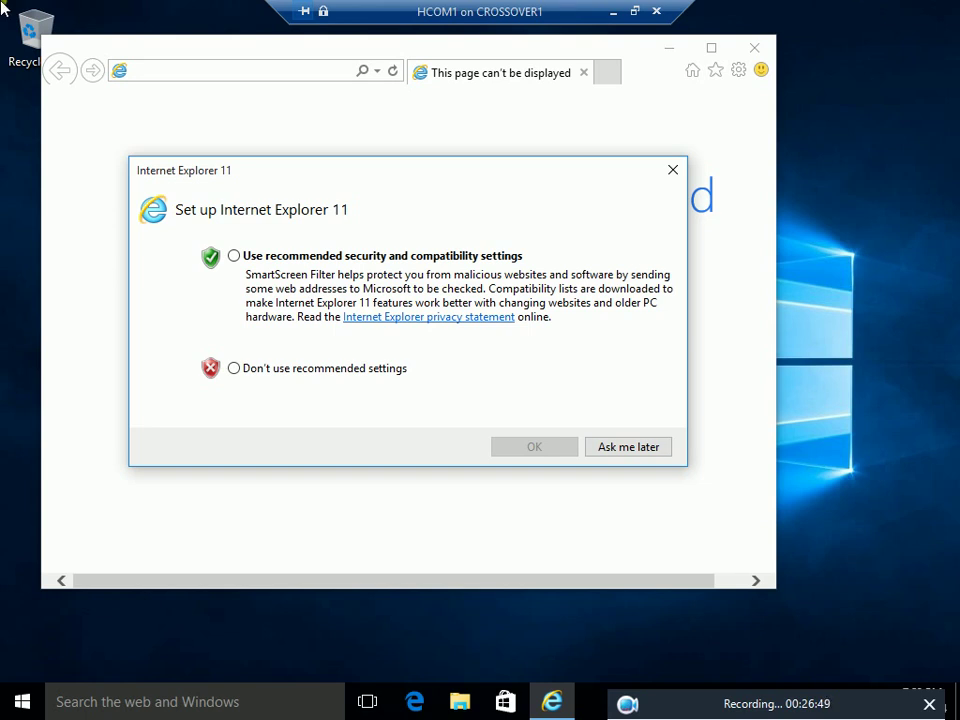
{"action": "left_click", "coordinate": [234, 256]}
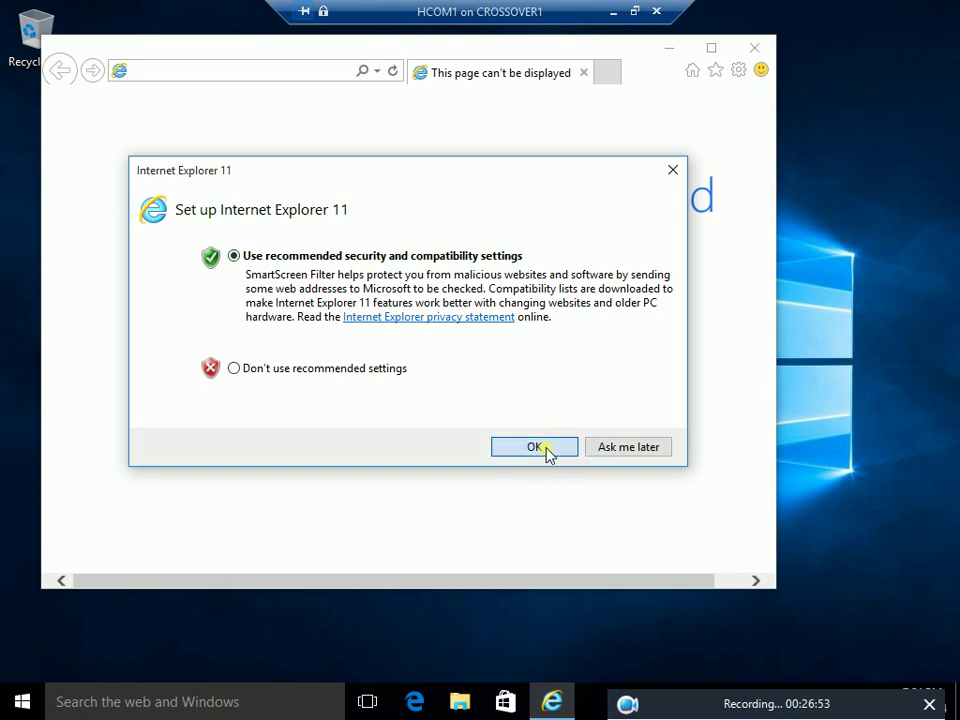
{"action": "left_click", "coordinate": [547, 452]}
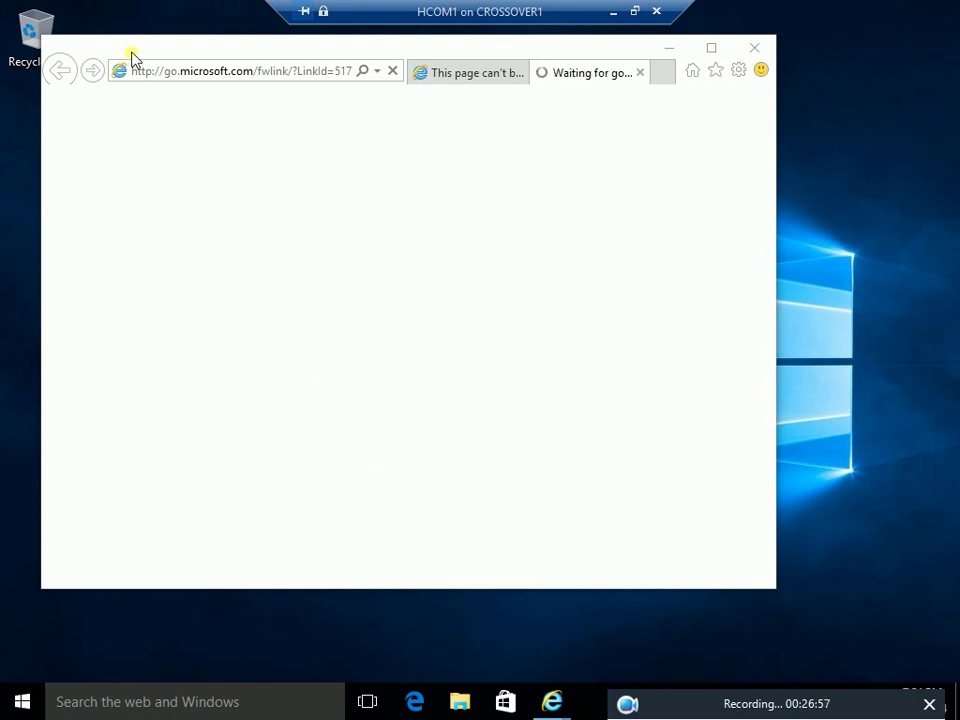
{"action": "left_click", "coordinate": [193, 69]}
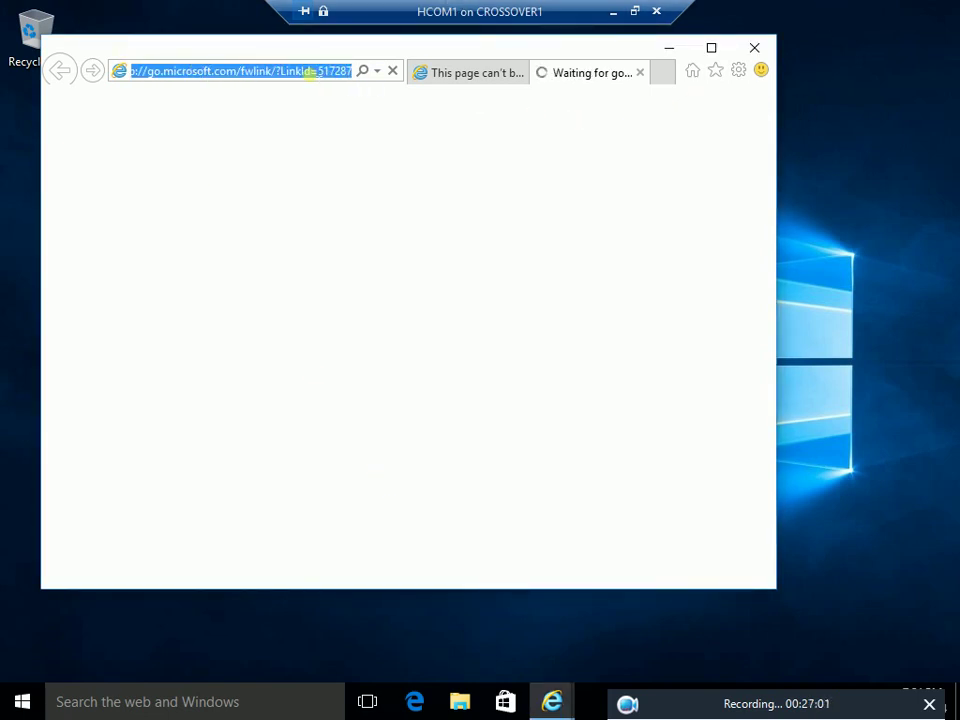
{"action": "key", "text": "BackSpace"}
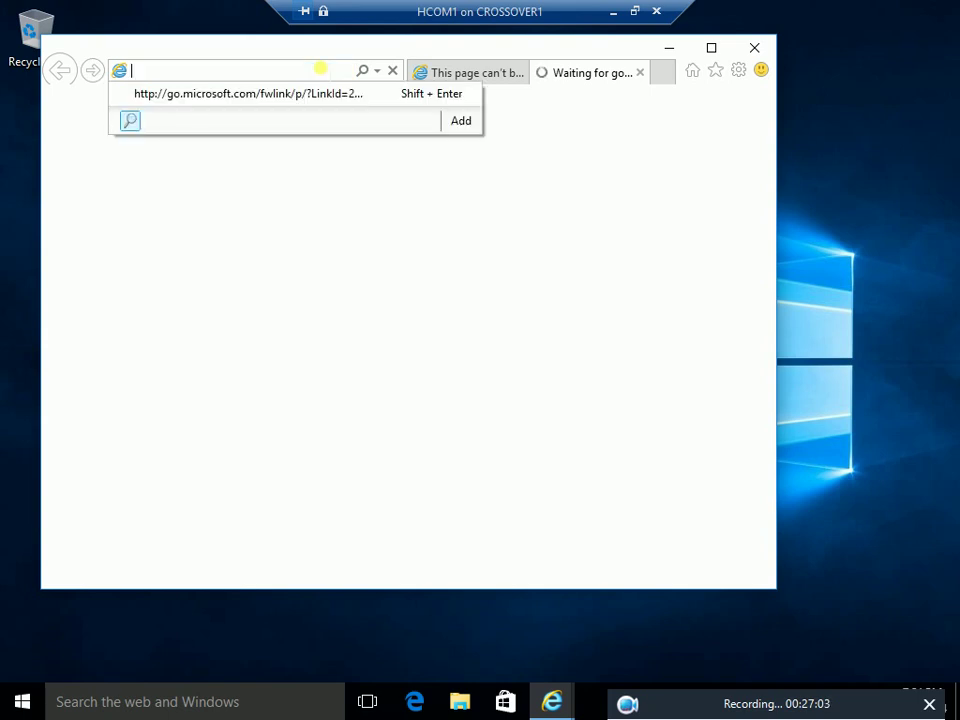
{"action": "type", "text": "http:"}
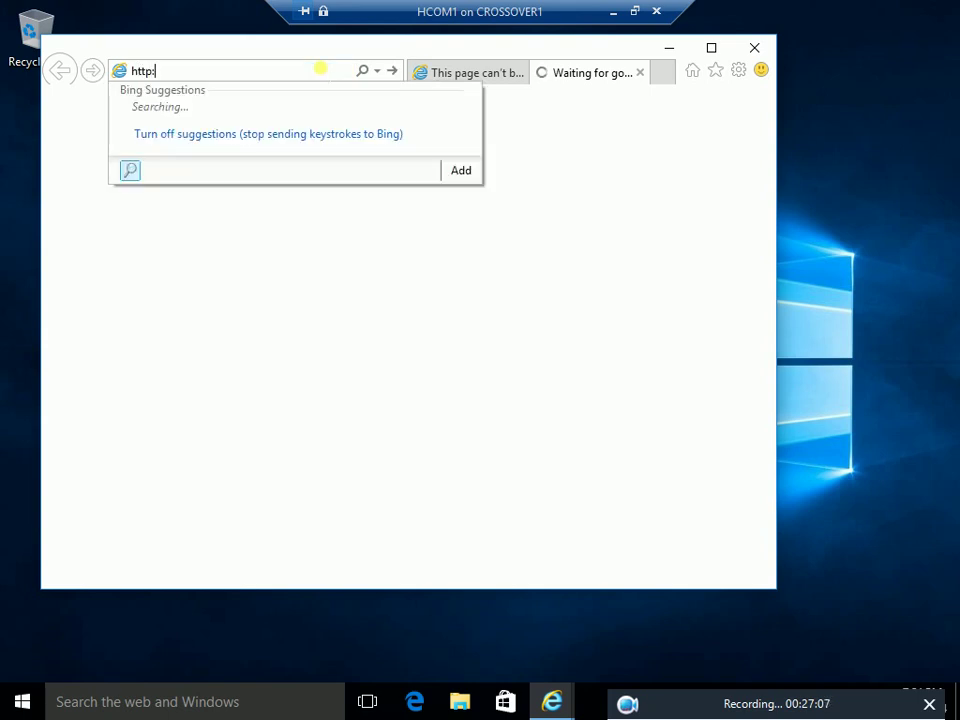
{"action": "type", "text": "hsharepointdc"}
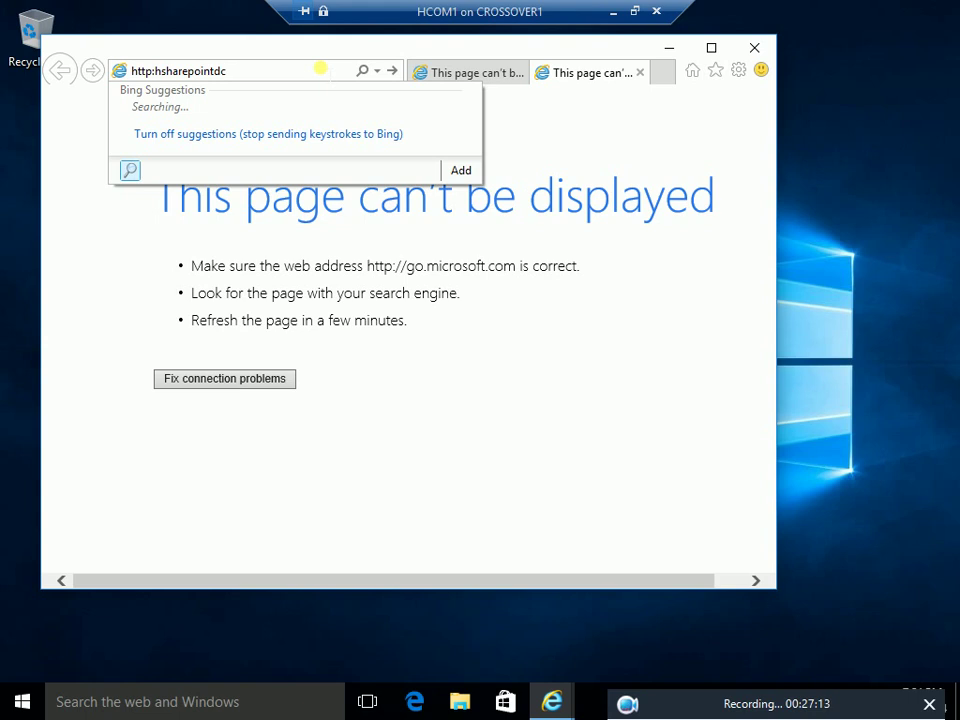
{"action": "type", "text": "2:"}
{"action": "key", "text": "Down"}
{"action": "type", "text": "/main/hr"}
{"action": "key", "text": "Return"}
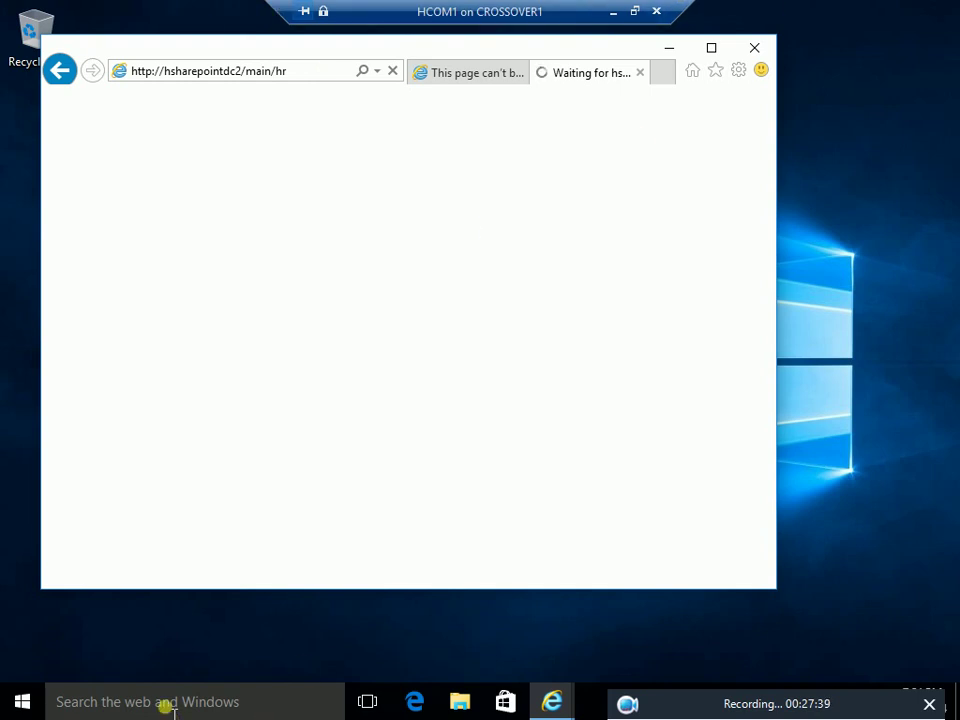
Wait for the HR address to finish loading, which ends on an HTTP 404 error page
{"action": "left_click", "coordinate": [18, 700]}
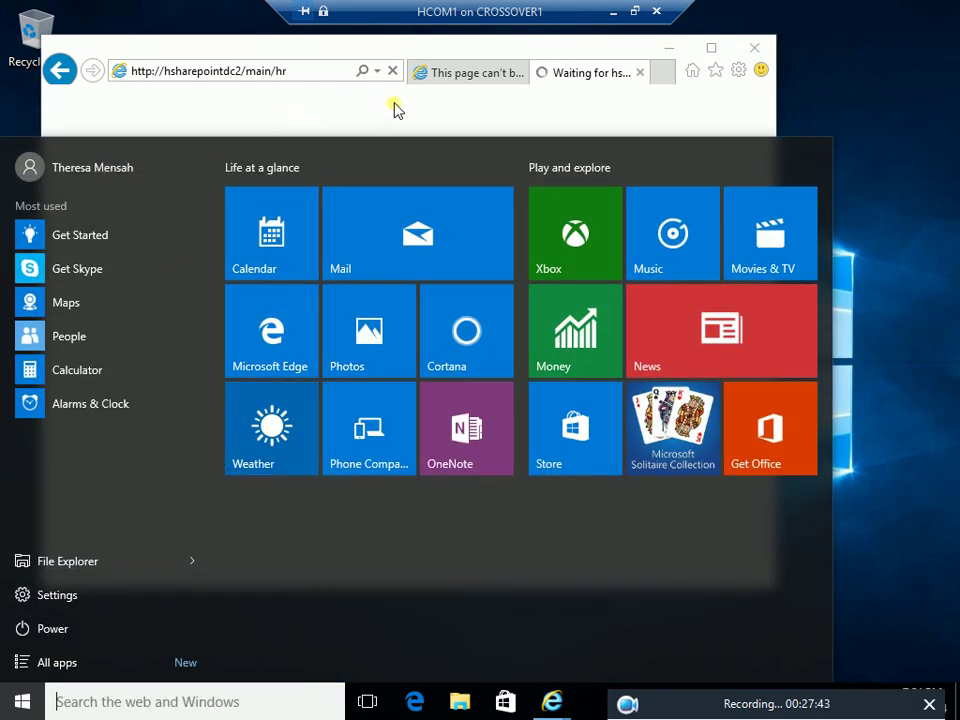
{"action": "left_click", "coordinate": [474, 80]}
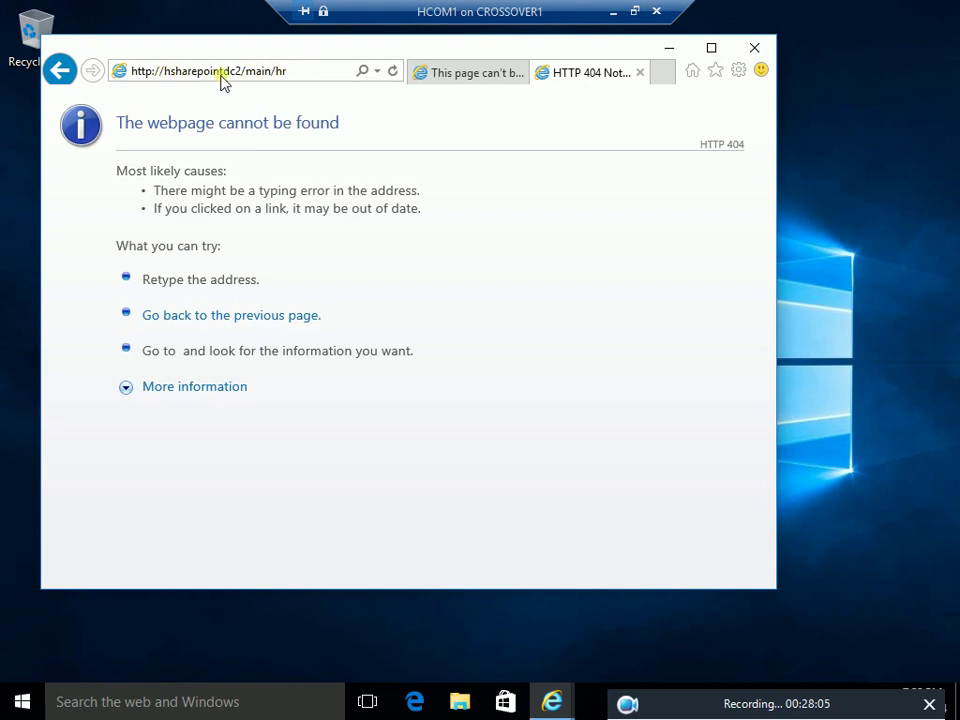
{"action": "left_click", "coordinate": [272, 645]}
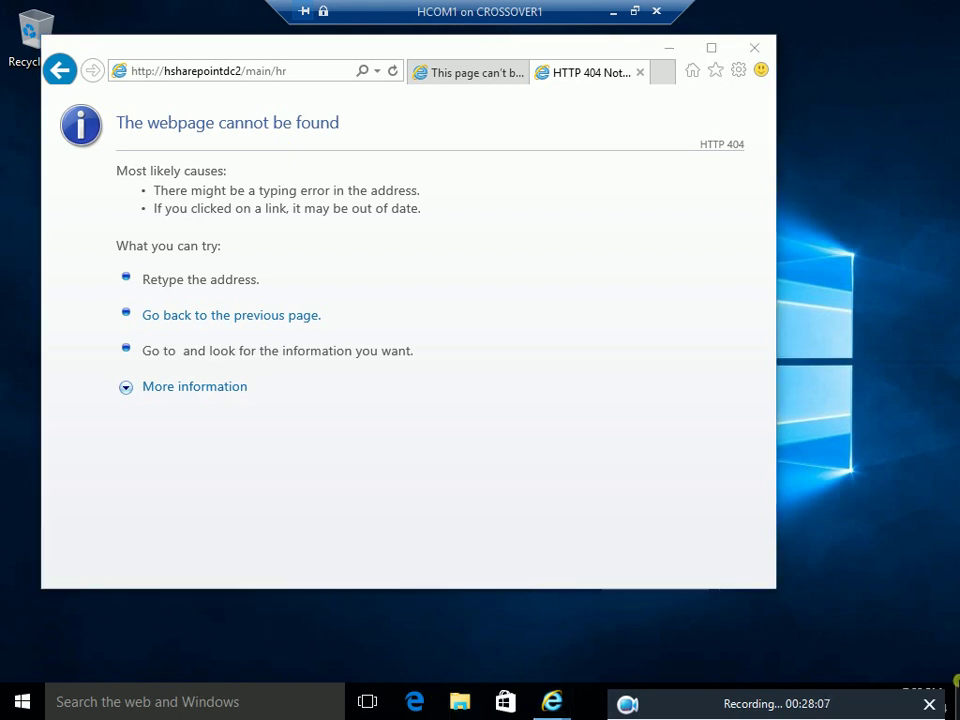
Run \\HSHAREPOINTDC2\shared from the Run dialog to open the server's shared folder
{"action": "key", "text": "super+r"}
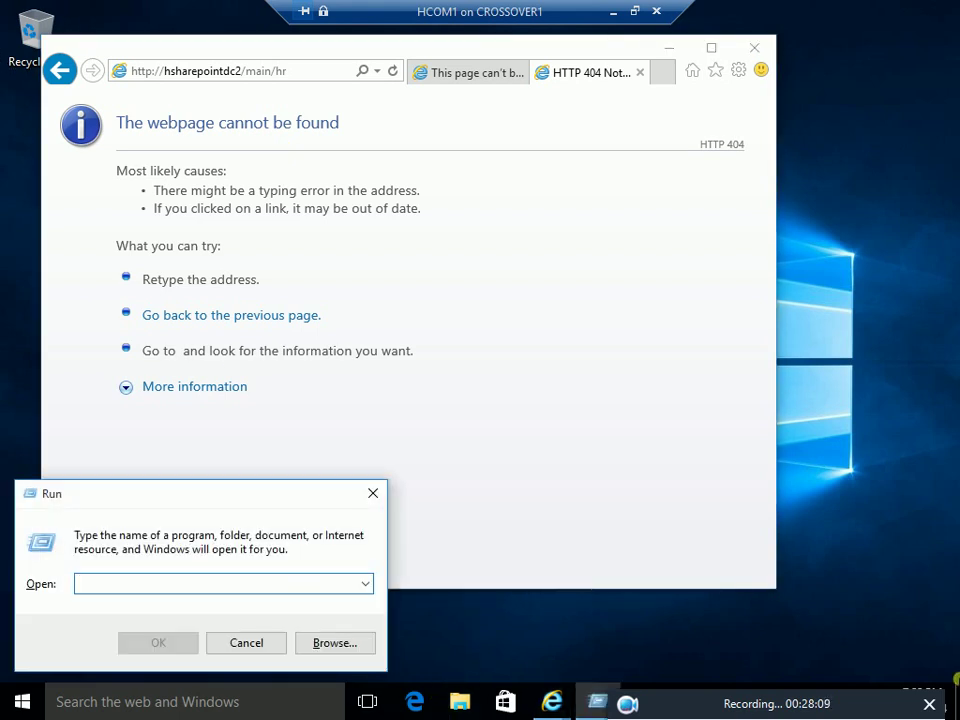
{"action": "type", "text": "\\\\"}
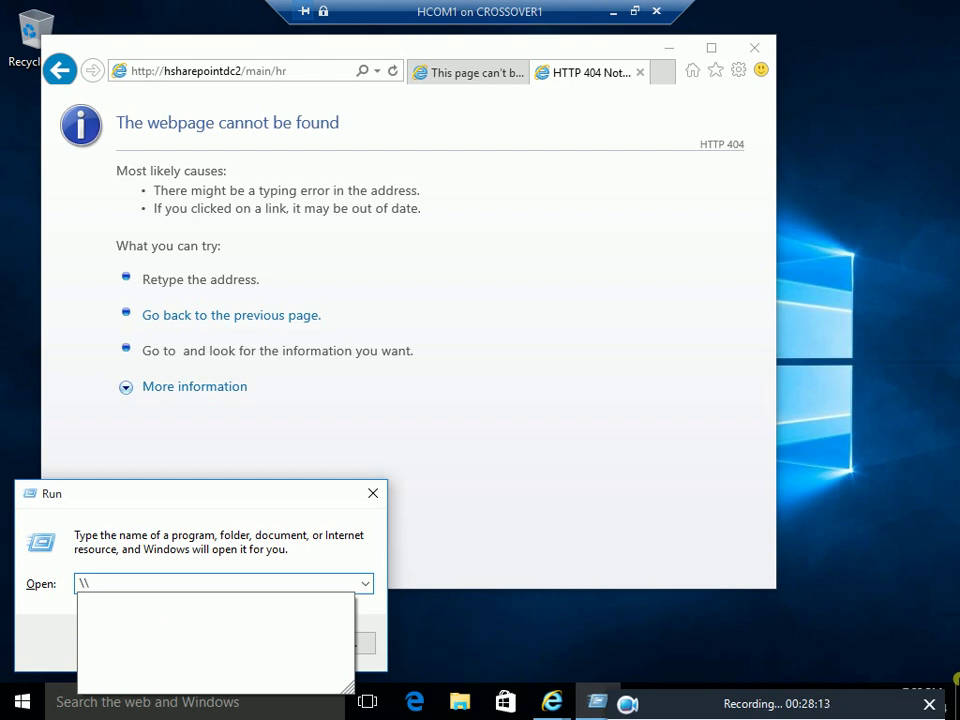
{"action": "type", "text": "s"}
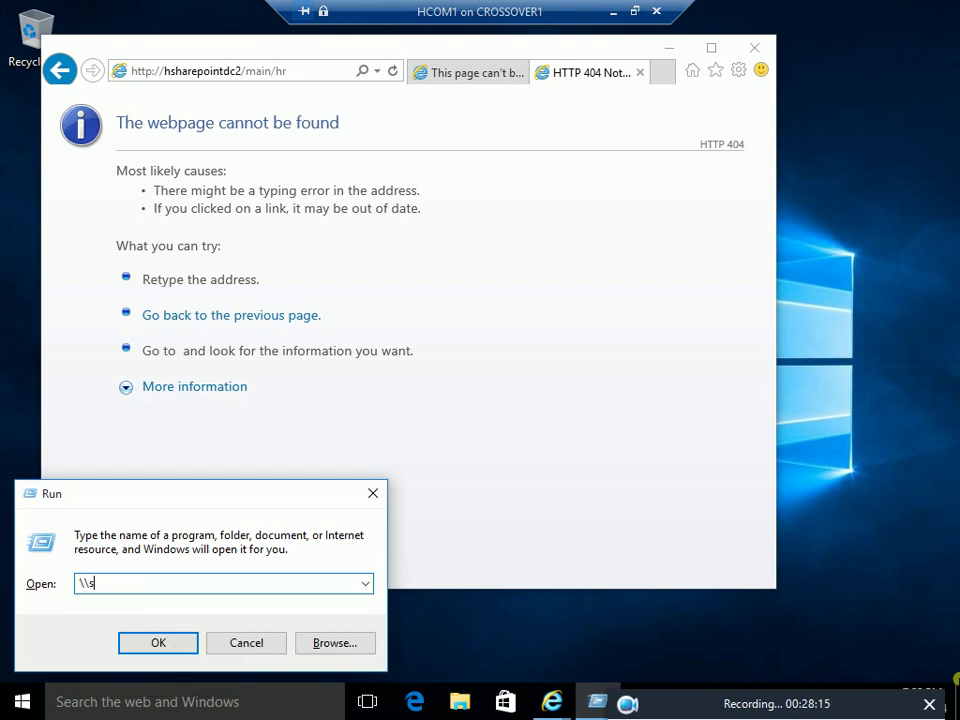
{"action": "key", "text": "BackSpace"}
{"action": "type", "text": "h"}
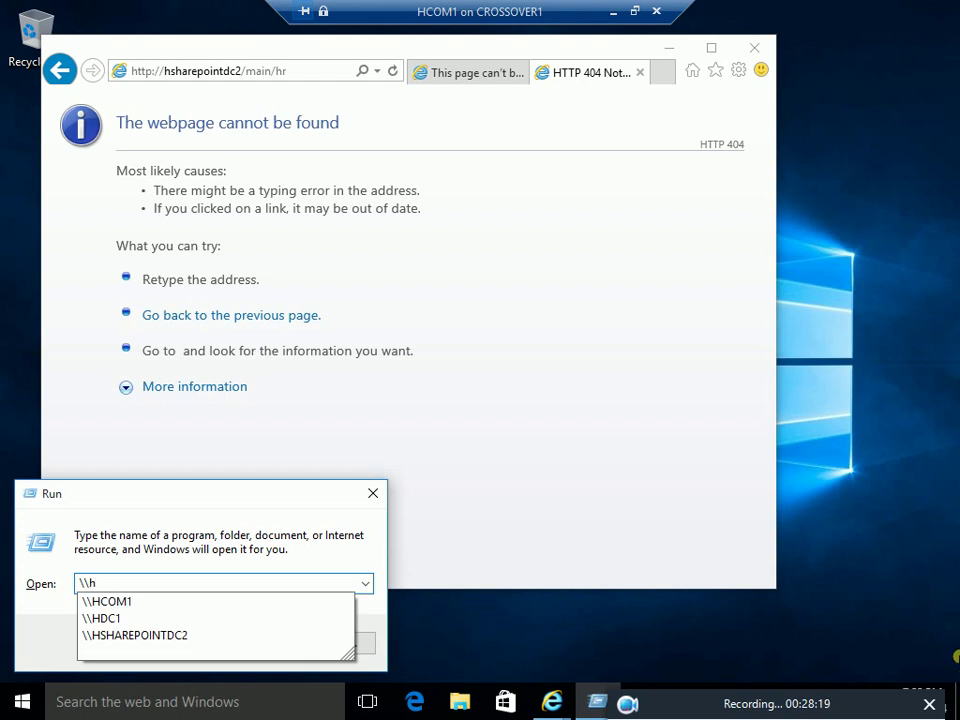
{"action": "left_click", "coordinate": [148, 636]}
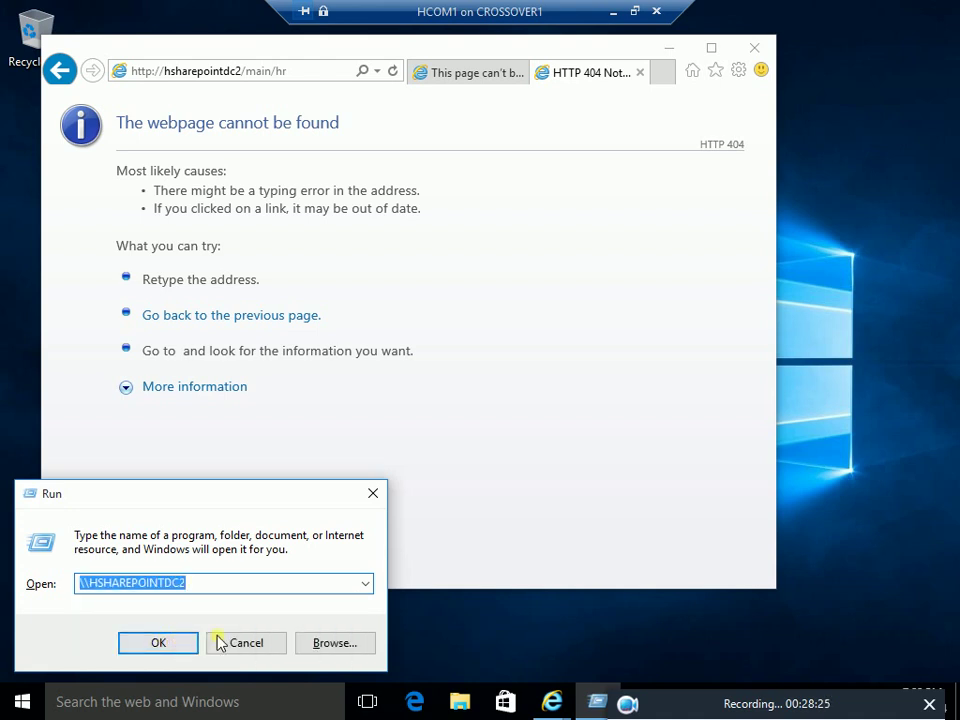
{"action": "left_click", "coordinate": [222, 586]}
{"action": "type", "text": "\\"}
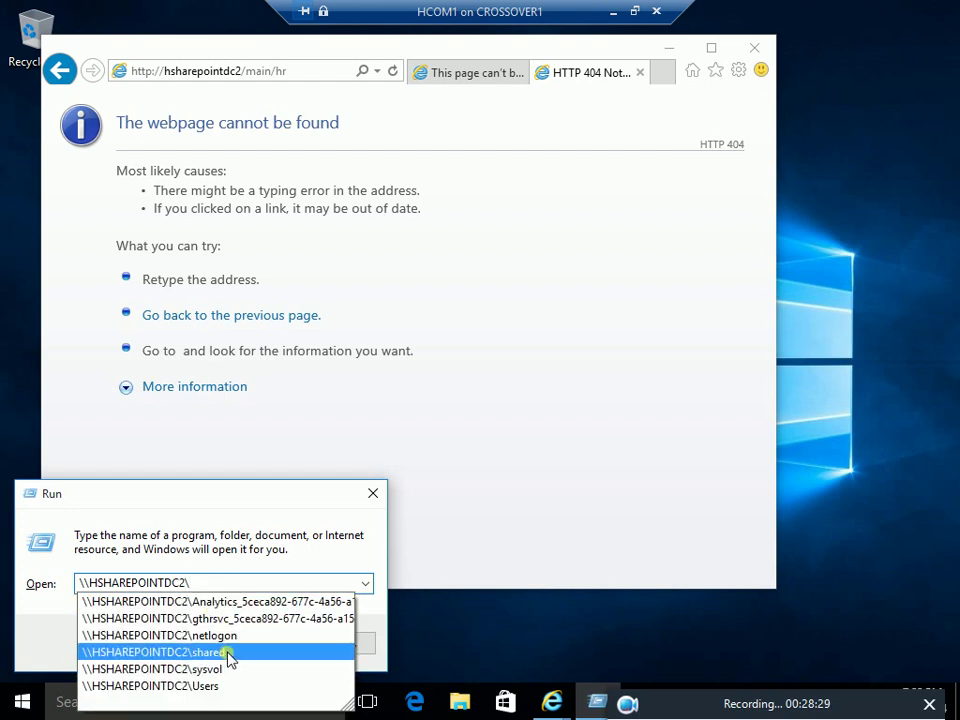
{"action": "left_click", "coordinate": [229, 652]}
{"action": "left_click", "coordinate": [162, 646]}
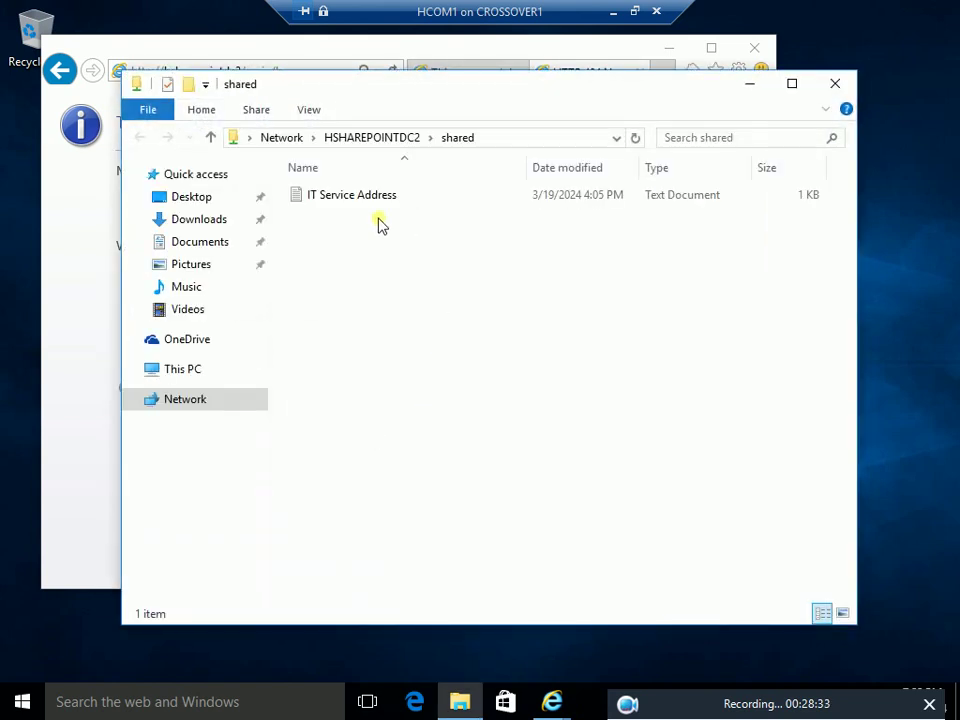
{"action": "double_click", "coordinate": [362, 200]}
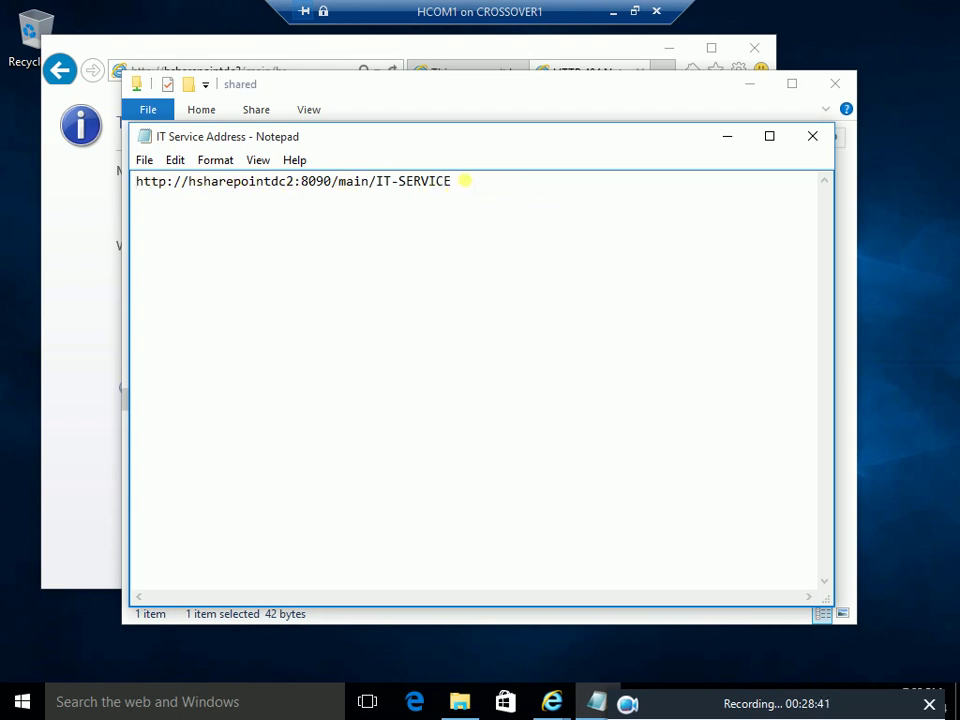
{"action": "left_click_drag", "start_coordinate": [445, 181], "coordinate": [118, 171]}
{"action": "right_click", "coordinate": [153, 183]}
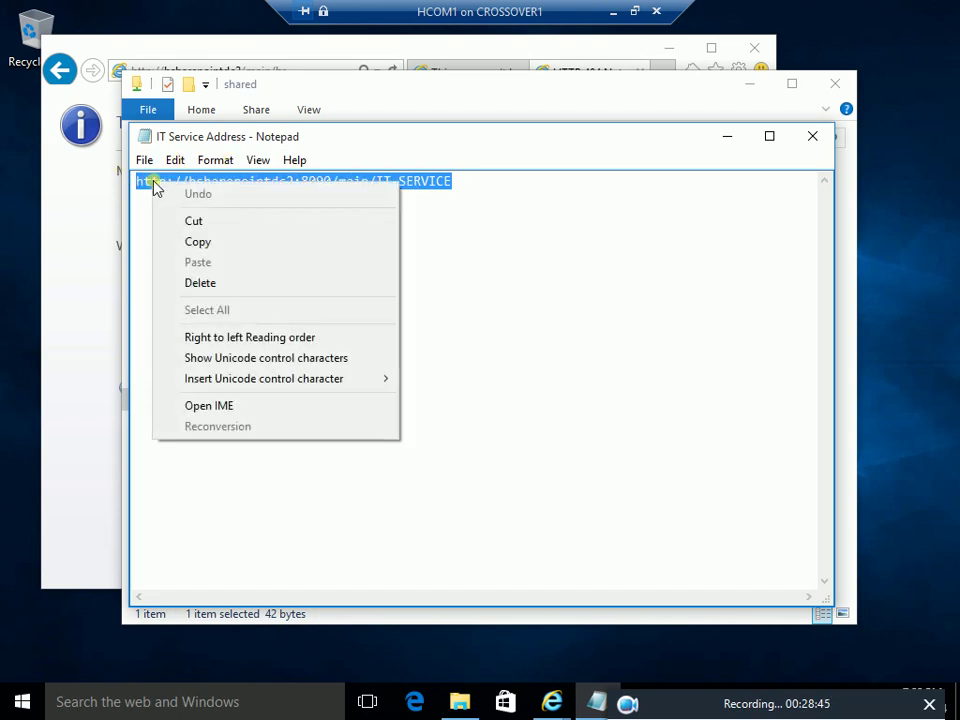
{"action": "left_click", "coordinate": [207, 244]}
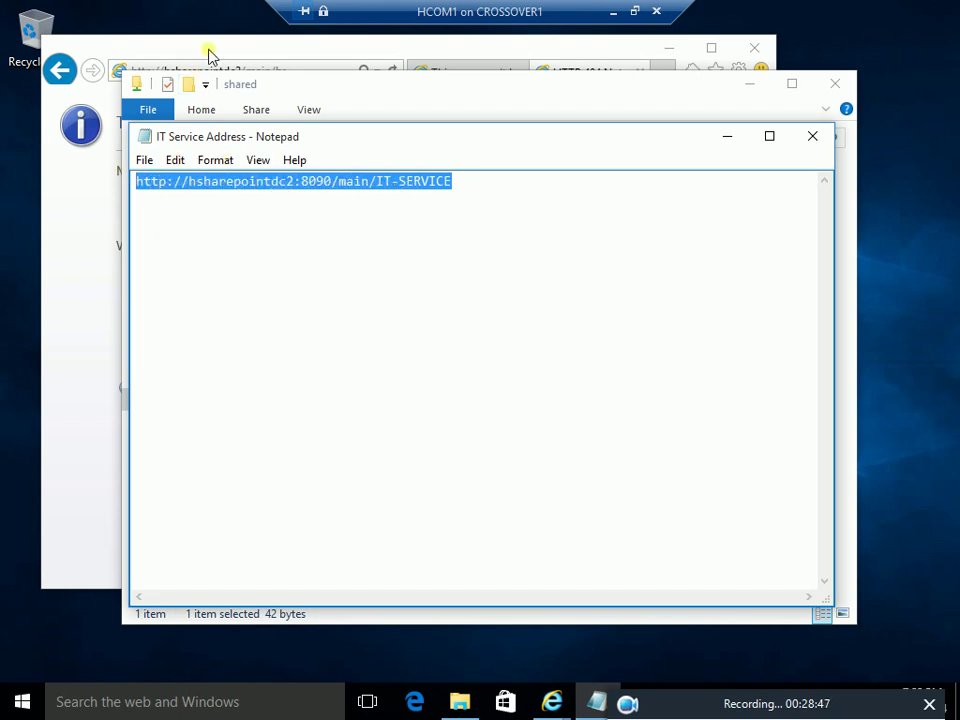
{"action": "left_click", "coordinate": [213, 55]}
{"action": "left_click", "coordinate": [216, 74]}
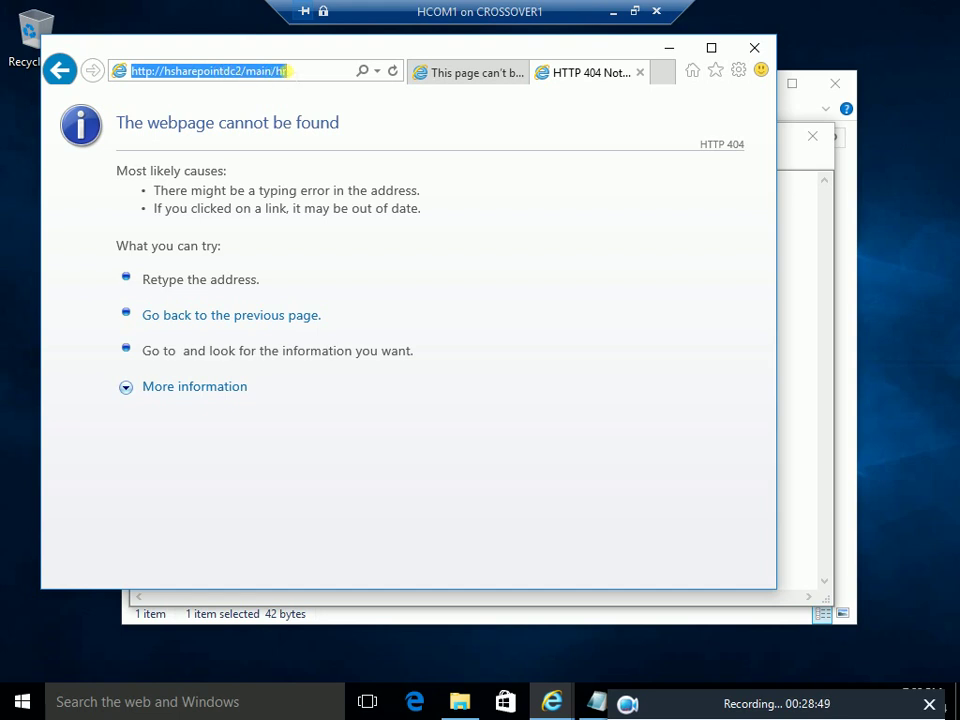
Paste the copied address, change IT-SERVICE to hr, and load hsharepointdc2:8090/main/hr
{"action": "right_click", "coordinate": [286, 71]}
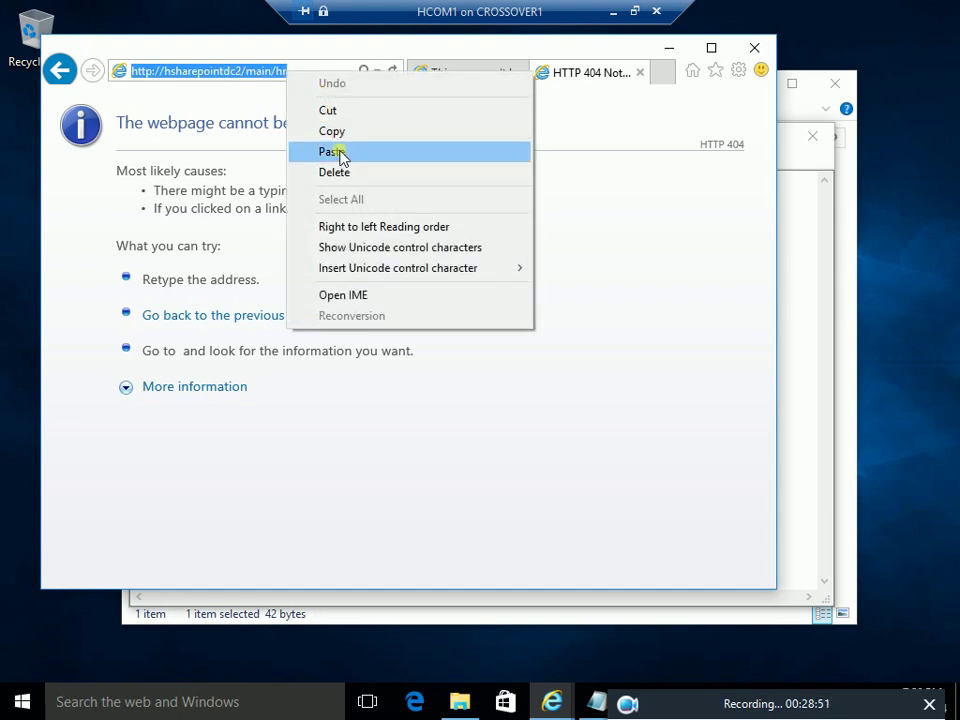
{"action": "left_click", "coordinate": [341, 152]}
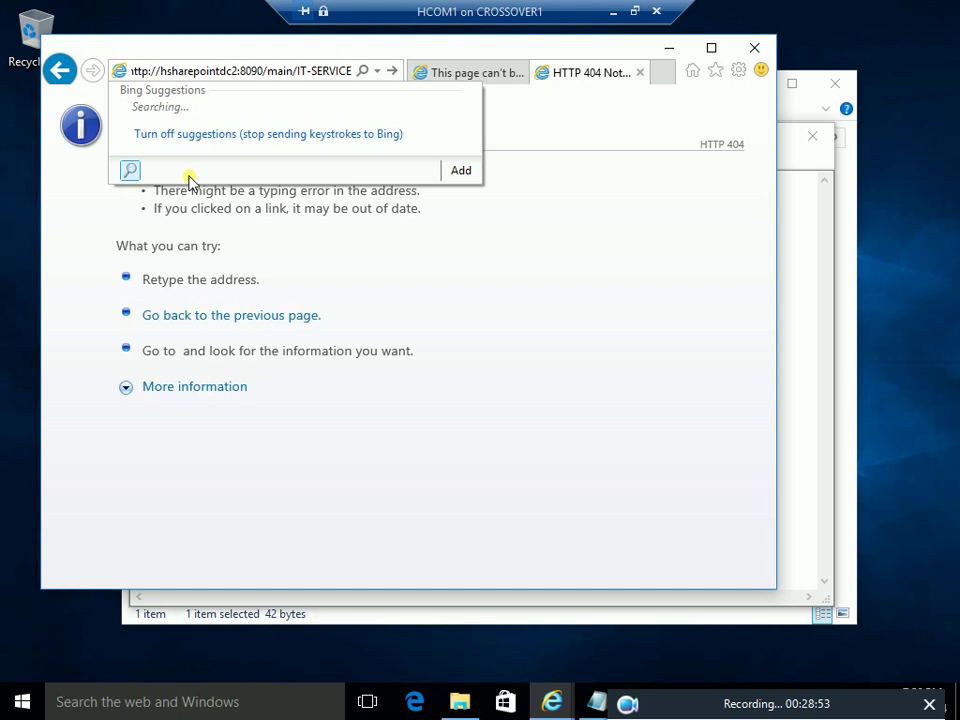
{"action": "key", "text": "BackSpace"}
{"action": "key", "text": "BackSpace"}
{"action": "key", "text": "BackSpace"}
{"action": "key", "text": "BackSpace"}
{"action": "key", "text": "BackSpace"}
{"action": "key", "text": "BackSpace"}
{"action": "key", "text": "BackSpace"}
{"action": "key", "text": "BackSpace"}
{"action": "key", "text": "BackSpace"}
{"action": "key", "text": "BackSpace"}
{"action": "type", "text": "hr"}
{"action": "key", "text": "Return"}
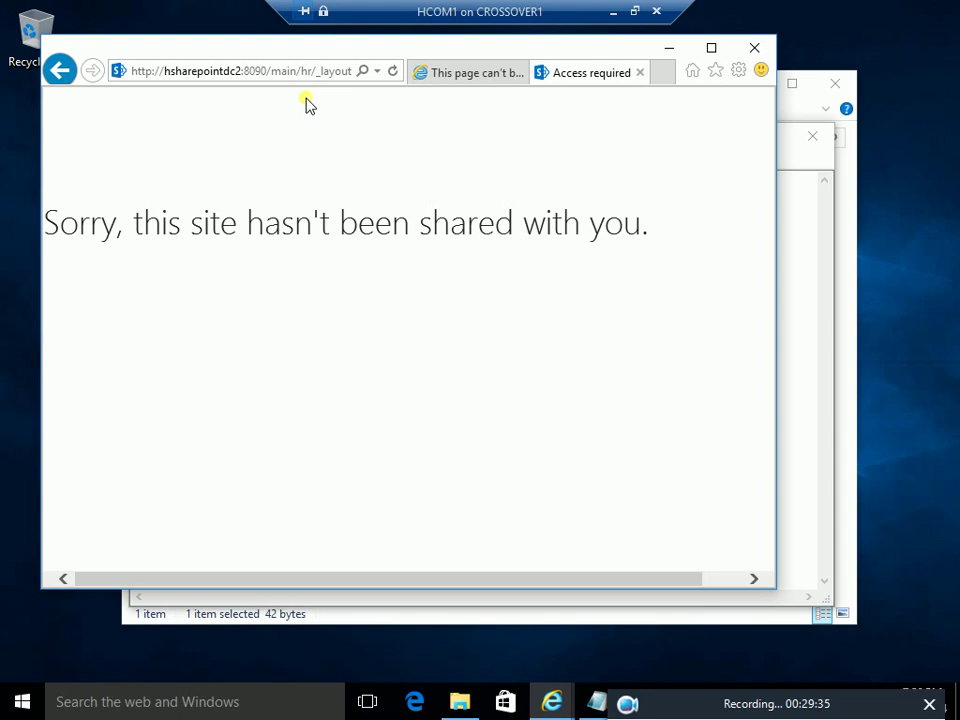
{"action": "left_click", "coordinate": [634, 12]}
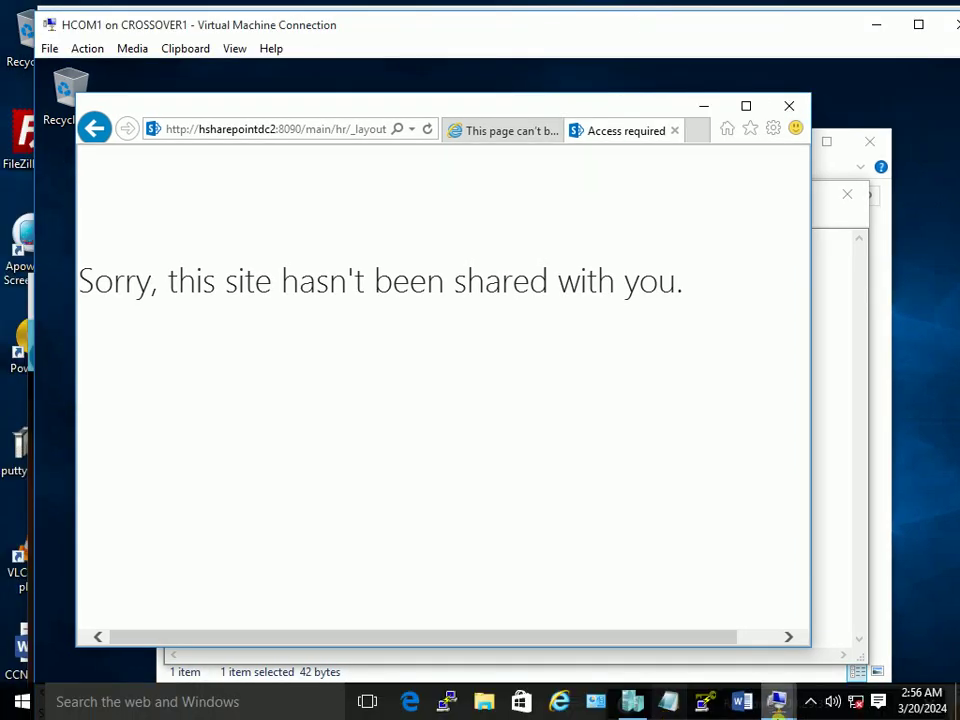
On the maximized HDSHAREPOINTDC2 server VM, open Site settings > Site permissions for the HR site
{"action": "mouse_move", "coordinate": [786, 712]}
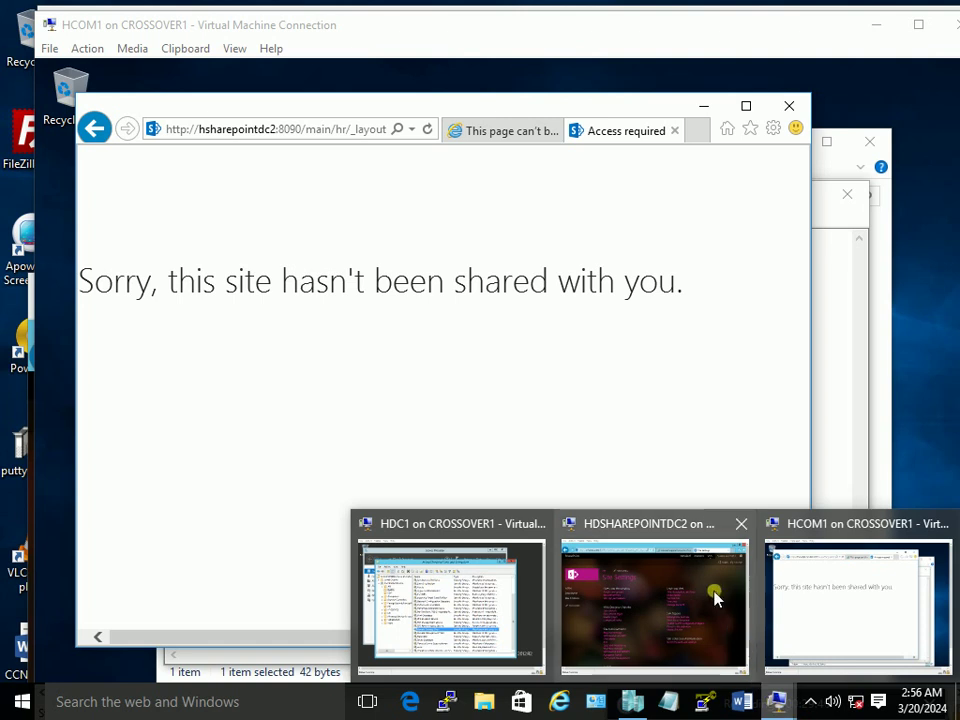
{"action": "left_click", "coordinate": [714, 596]}
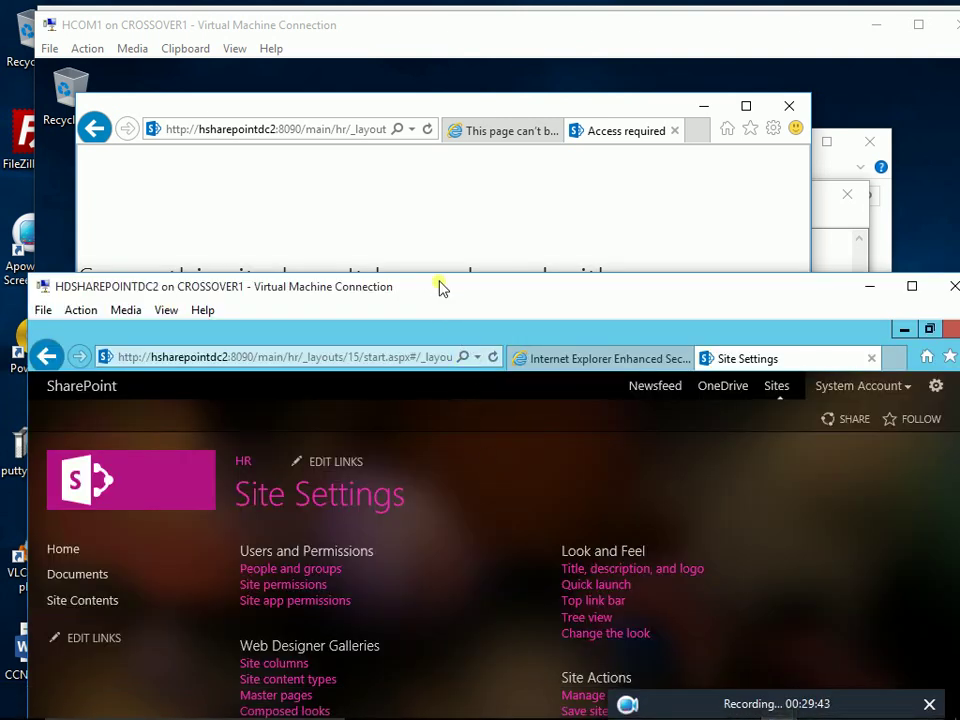
{"action": "double_click", "coordinate": [439, 286]}
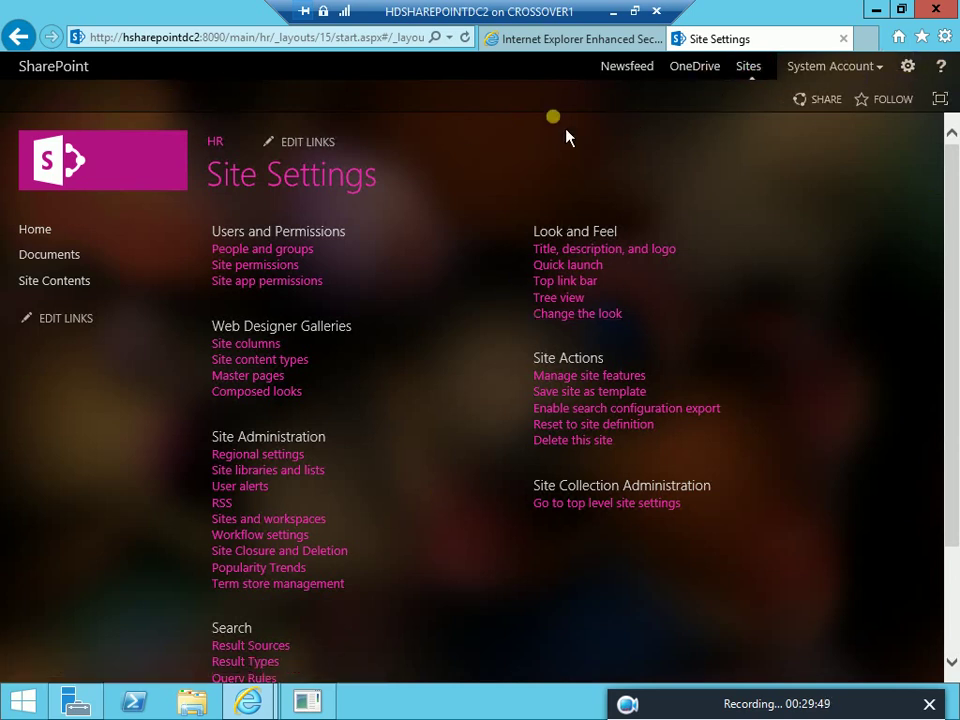
{"action": "left_click", "coordinate": [216, 143]}
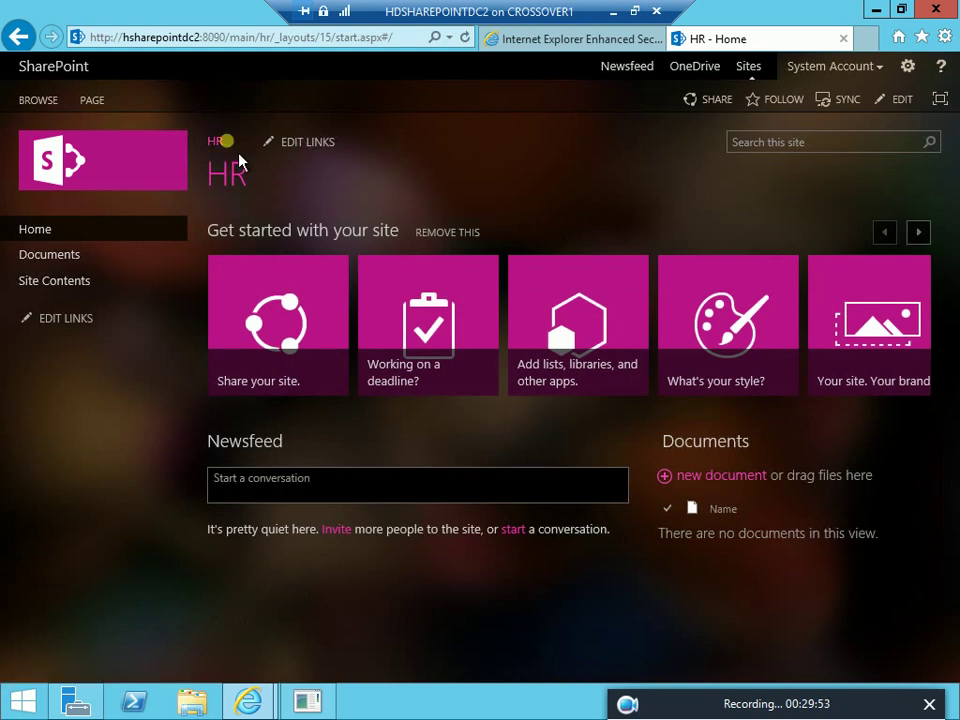
{"action": "left_click", "coordinate": [912, 68]}
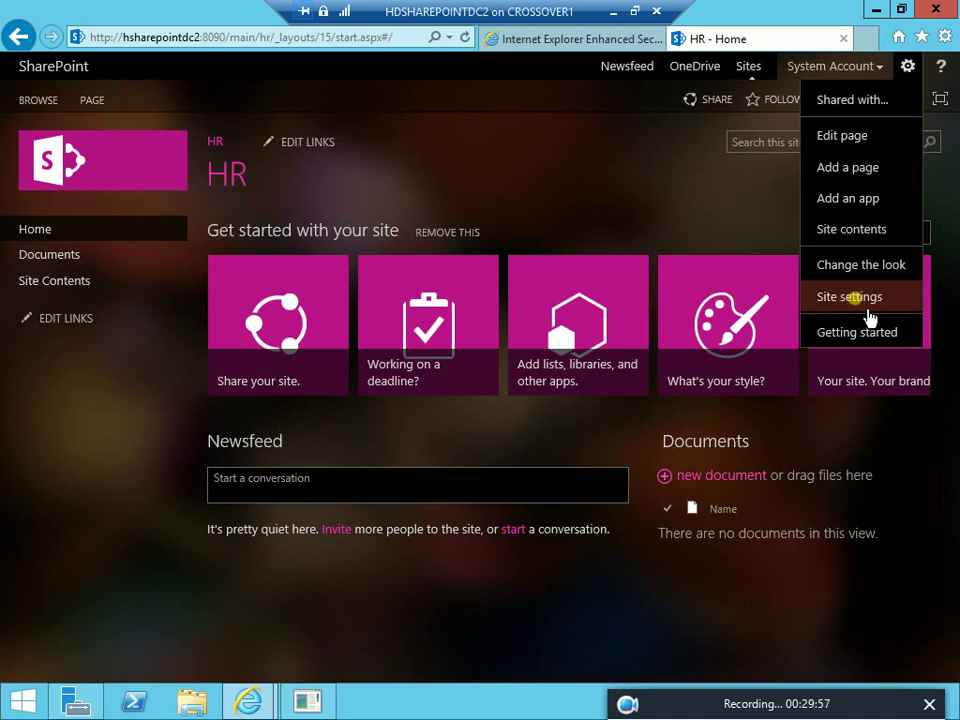
{"action": "left_click", "coordinate": [866, 317]}
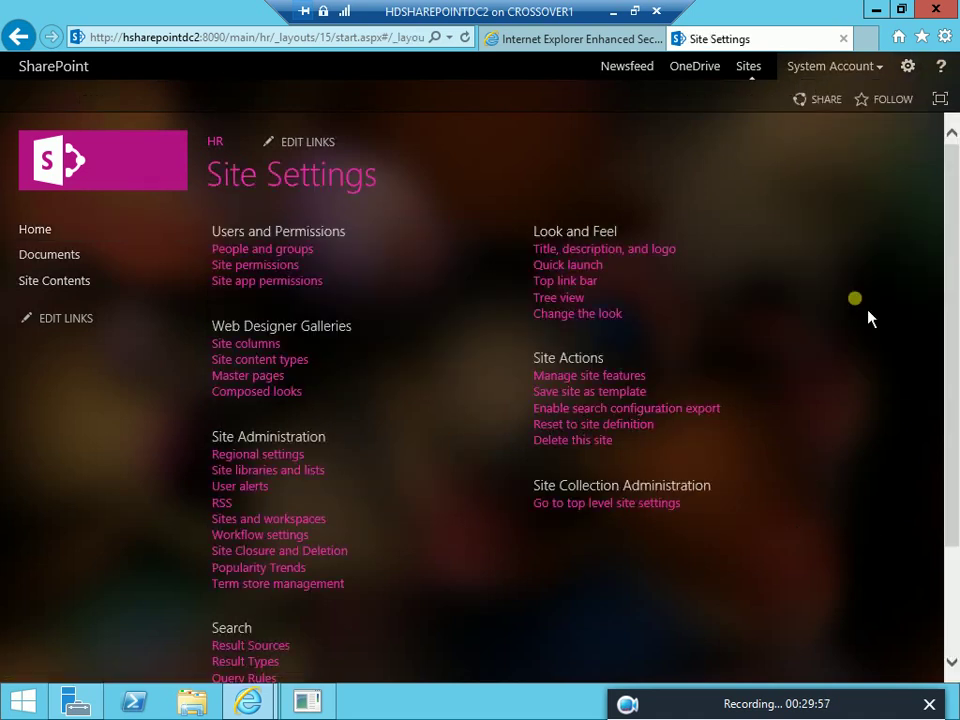
{"action": "left_click", "coordinate": [262, 267]}
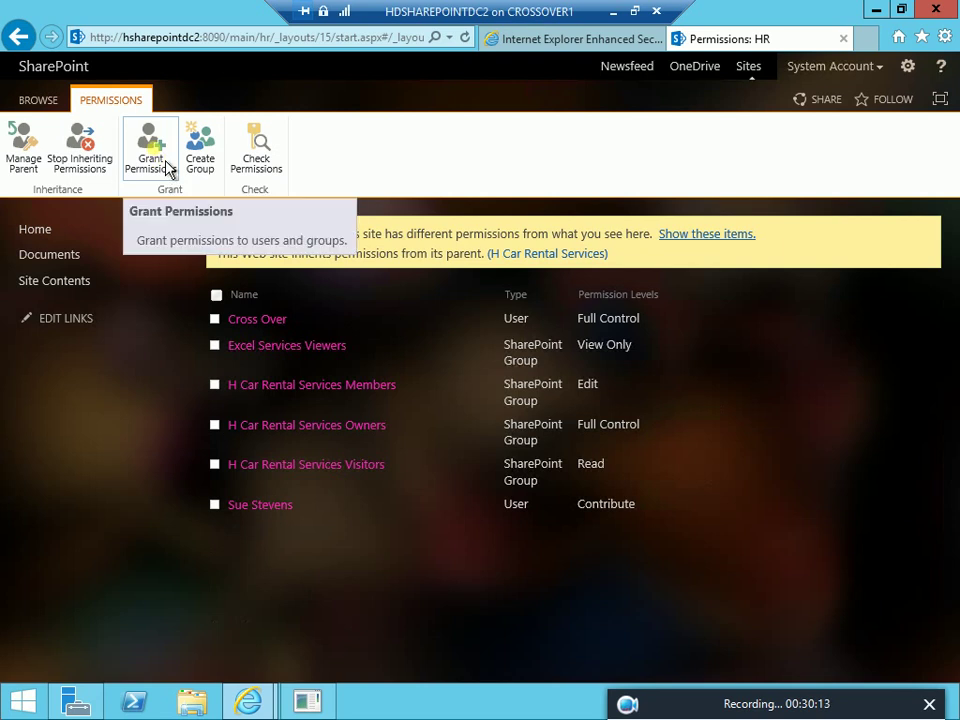
Run Check Permissions for the new user on HR, see the level None, and close the dialog
{"action": "left_click", "coordinate": [280, 172]}
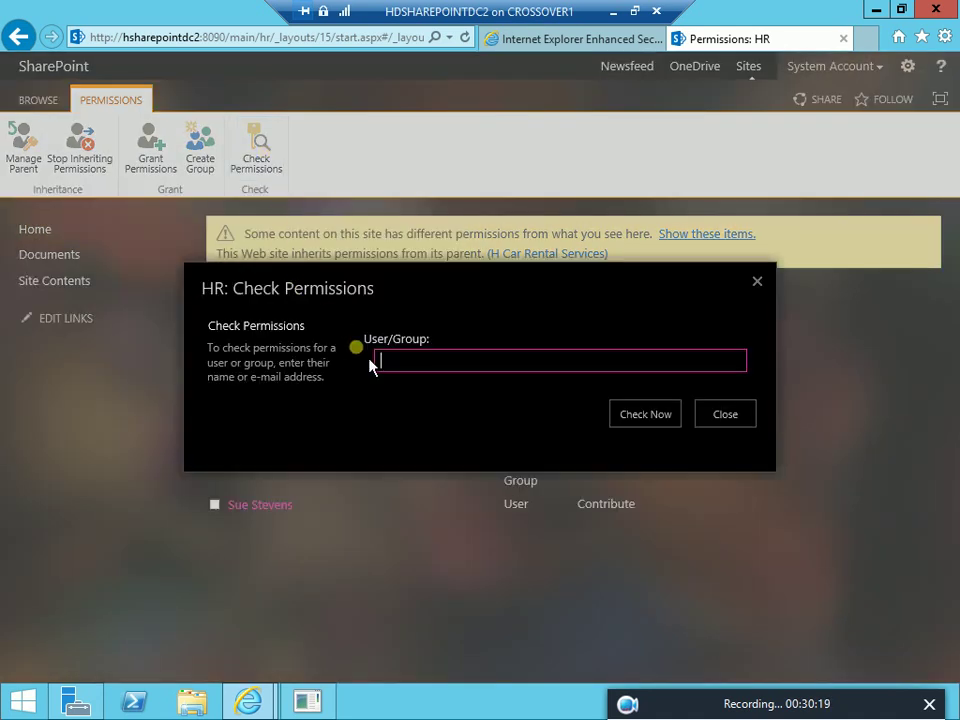
{"action": "left_click", "coordinate": [409, 367]}
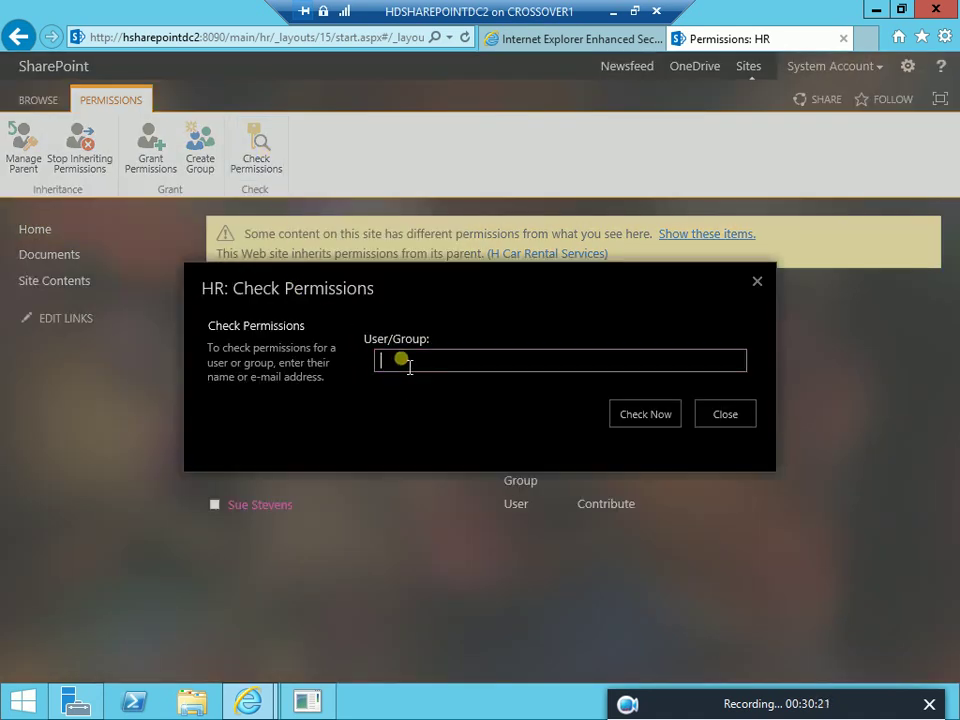
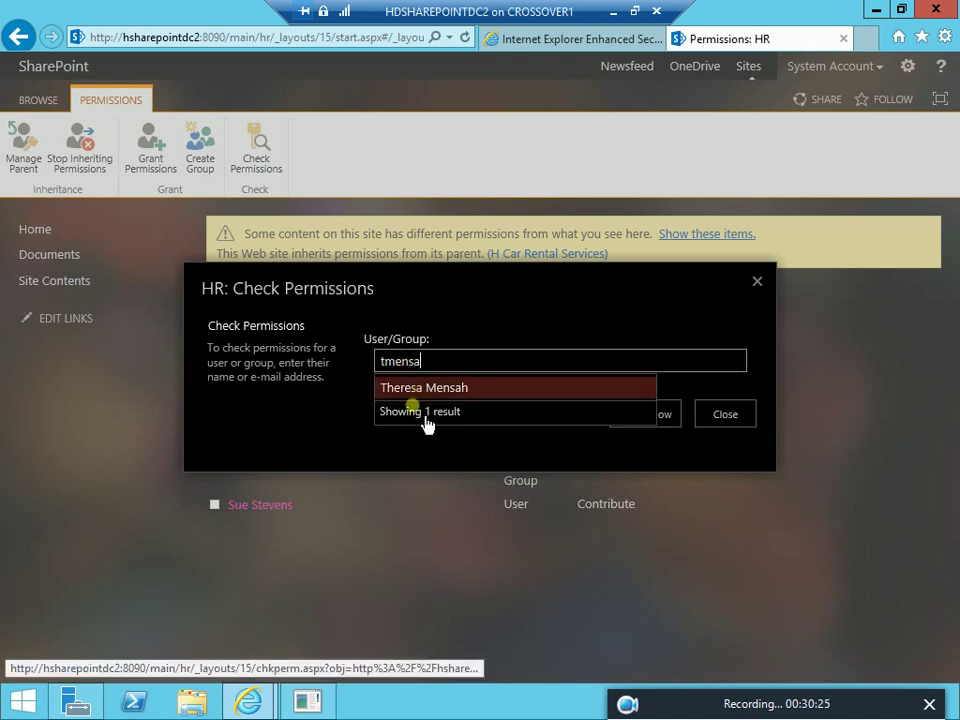
{"action": "left_click", "coordinate": [440, 388]}
{"action": "left_click", "coordinate": [662, 420]}
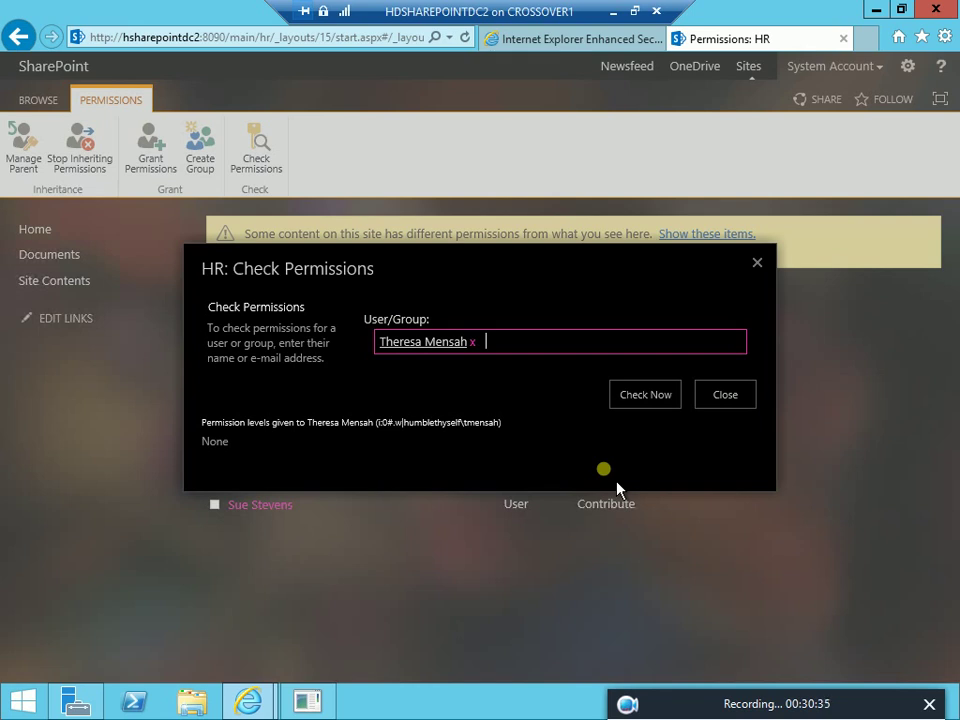
{"action": "left_click", "coordinate": [758, 264]}
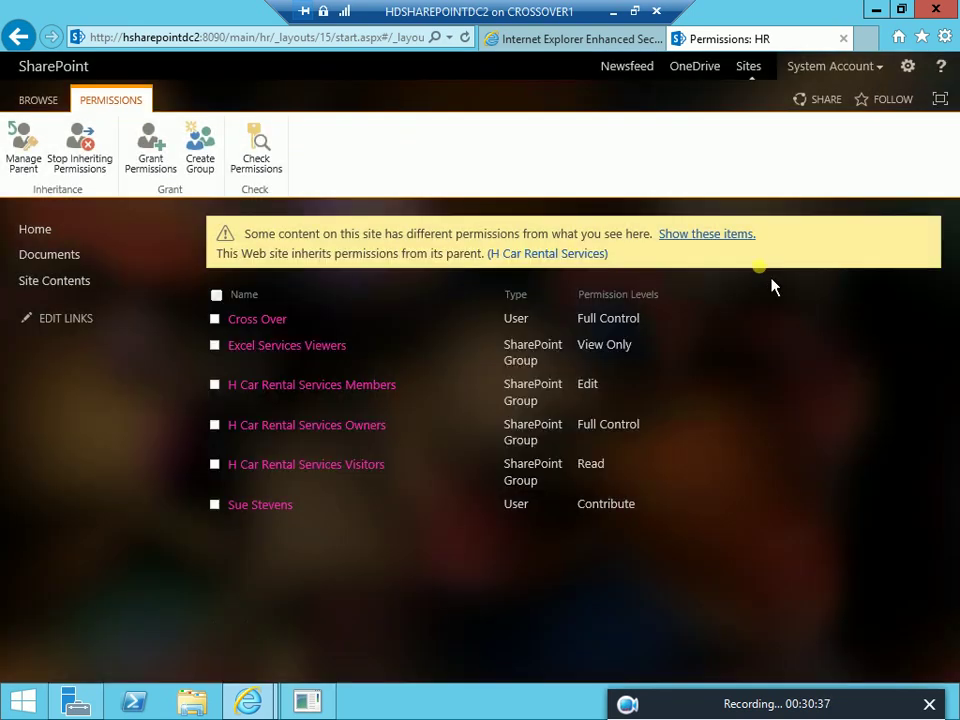
Grant the new user Contribute permission on the HR site and share it
{"action": "left_click", "coordinate": [169, 162]}
{"action": "left_click", "coordinate": [277, 366]}
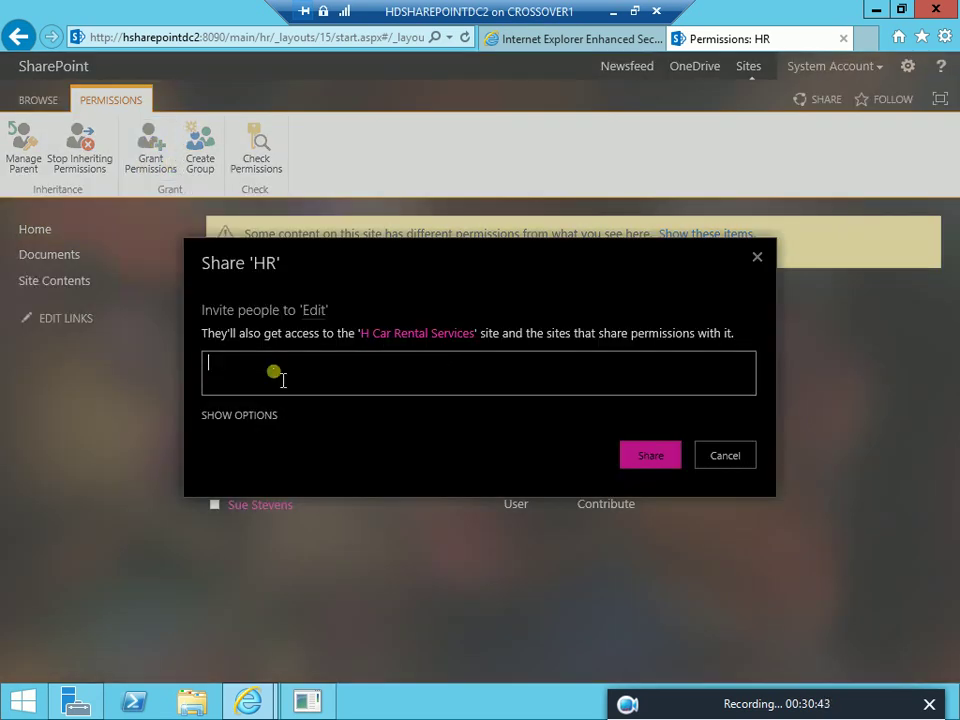
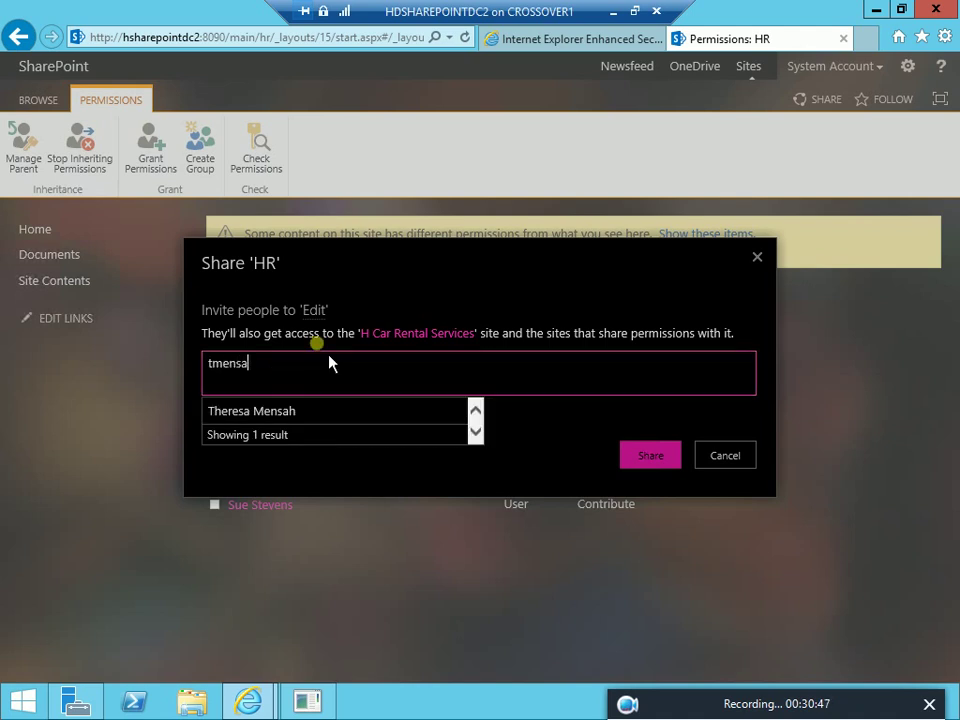
{"action": "left_click", "coordinate": [272, 413]}
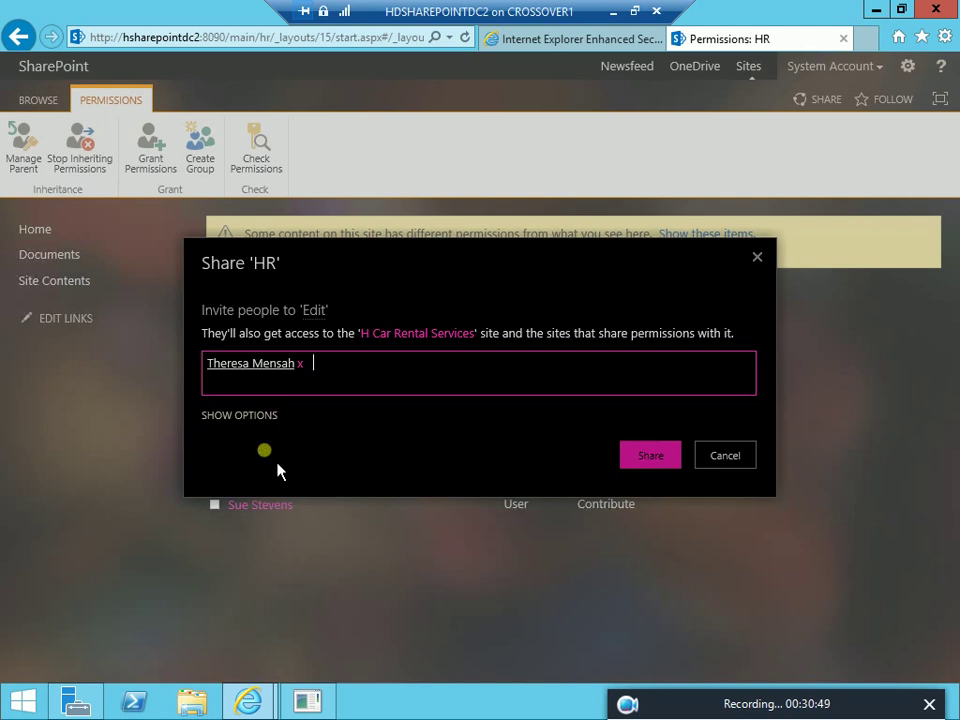
{"action": "left_click", "coordinate": [250, 417]}
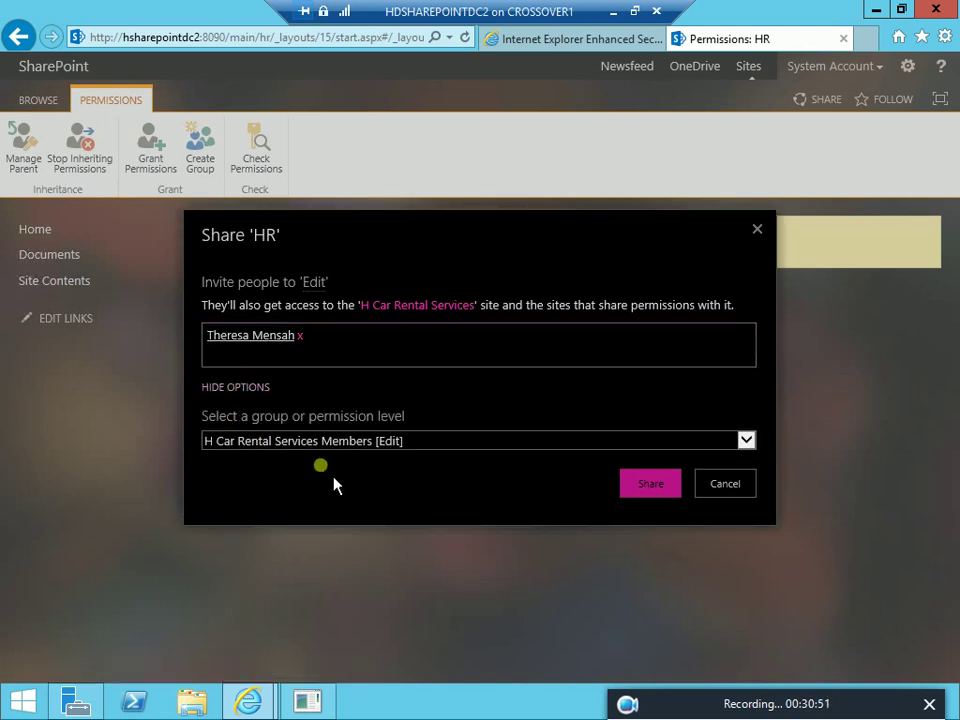
{"action": "left_click", "coordinate": [757, 448]}
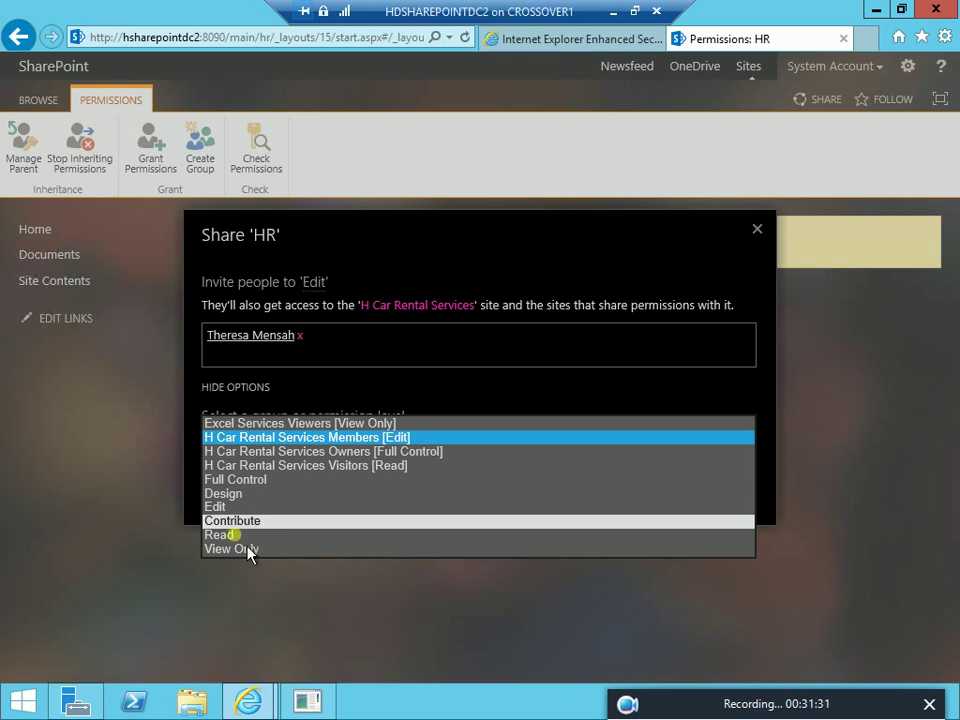
{"action": "left_click", "coordinate": [258, 521]}
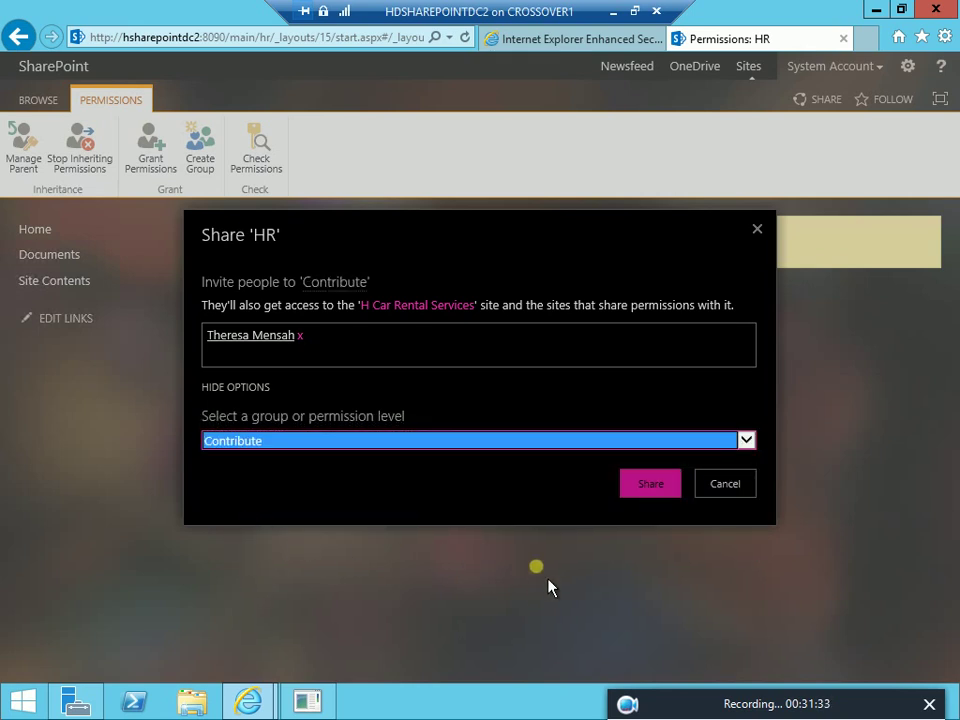
{"action": "left_click", "coordinate": [664, 492]}
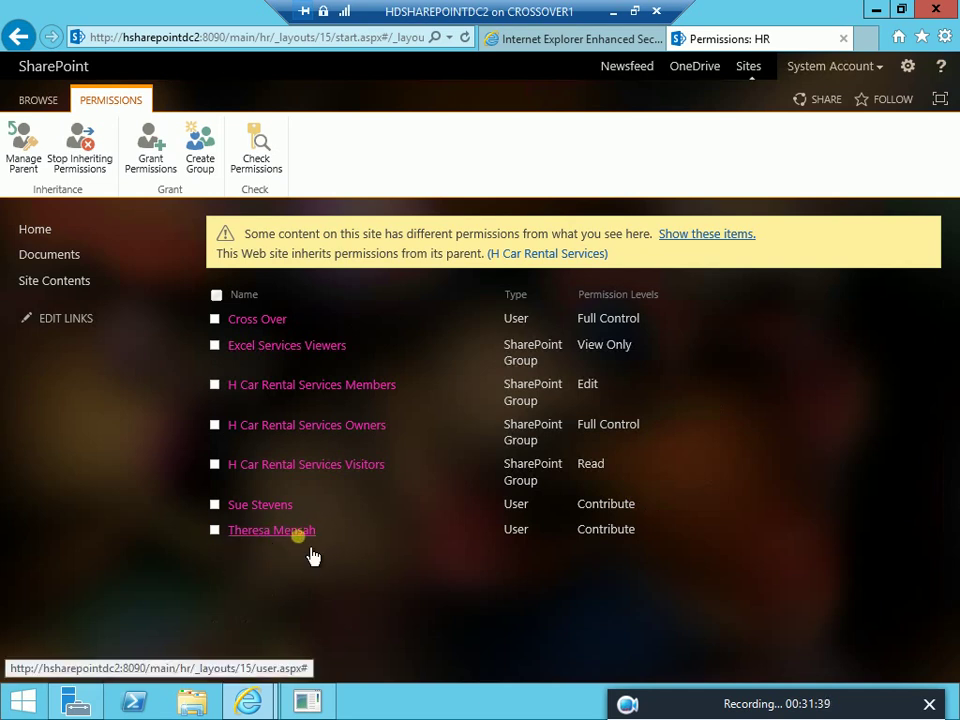
Switch from the server VM to the client VM and reload the access-denied page
{"action": "left_click", "coordinate": [637, 9]}
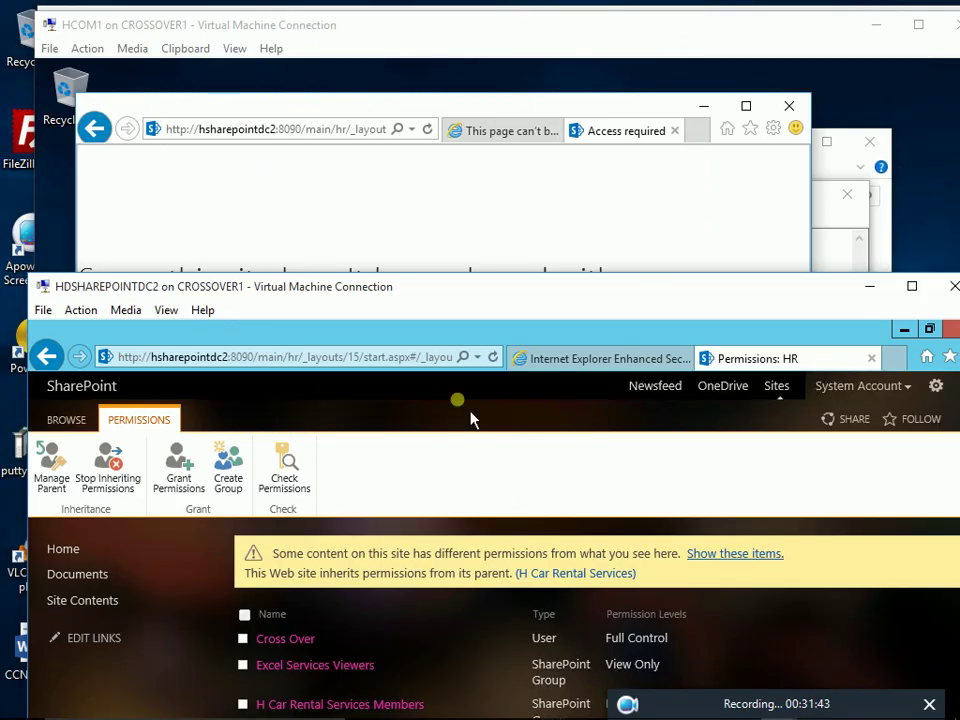
{"action": "left_click", "coordinate": [398, 246]}
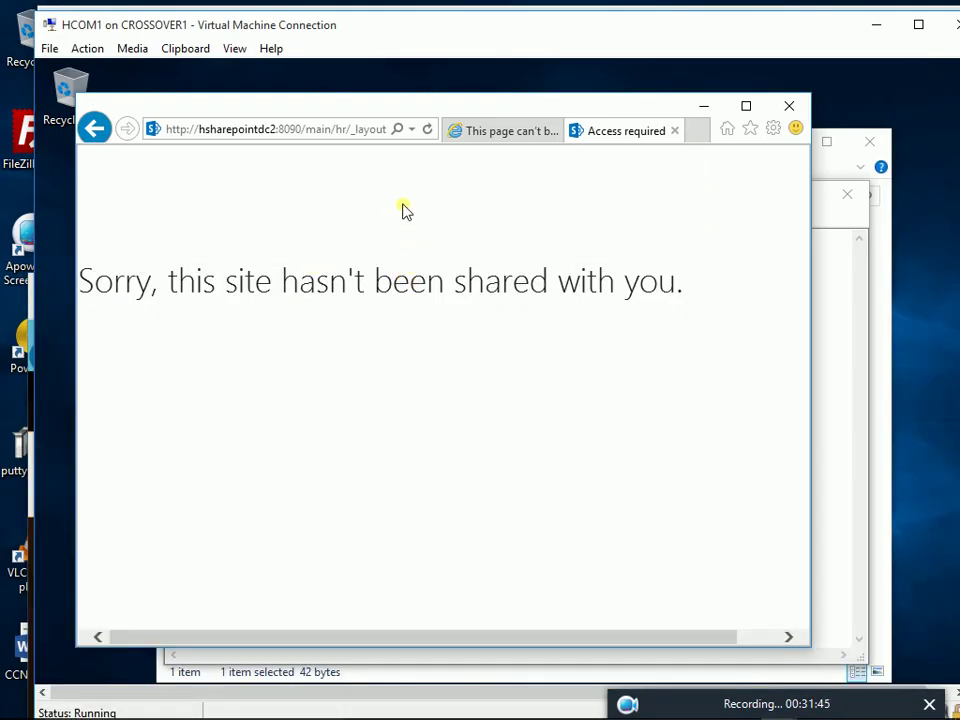
{"action": "left_click", "coordinate": [430, 131]}
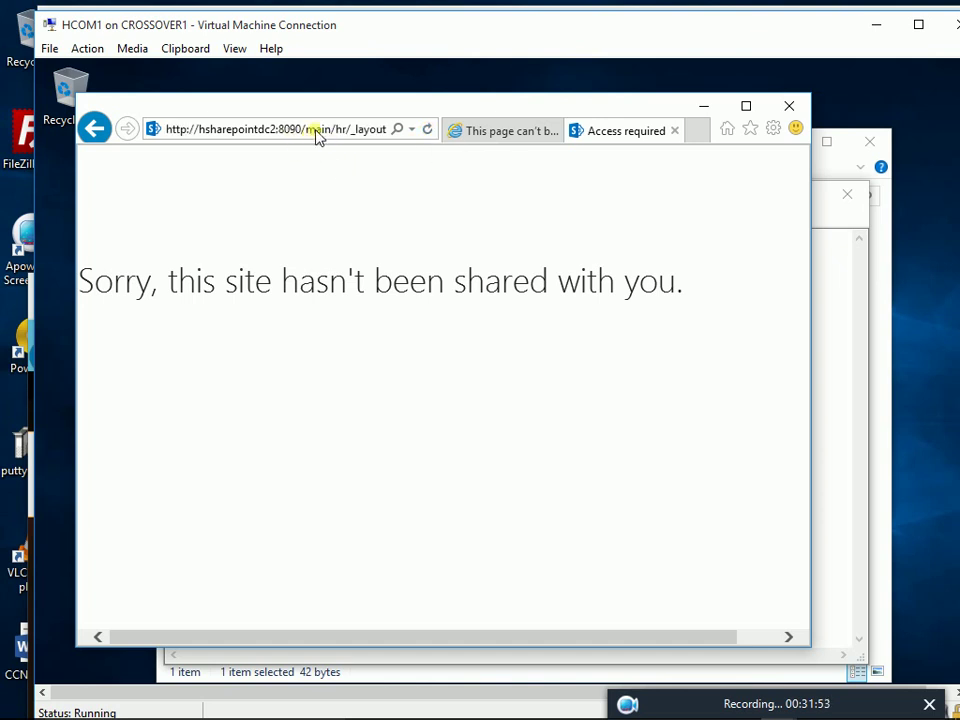
Trim the address back to .../main/hr/ so the HR site loads as the new user
{"action": "left_click", "coordinate": [352, 129]}
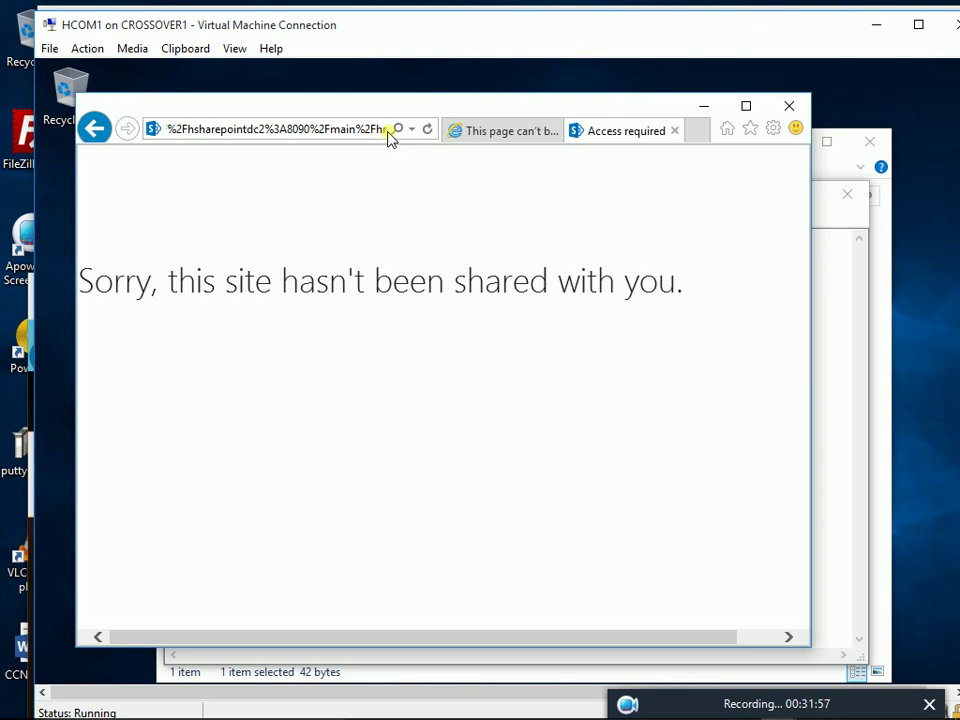
{"action": "left_click", "coordinate": [386, 131]}
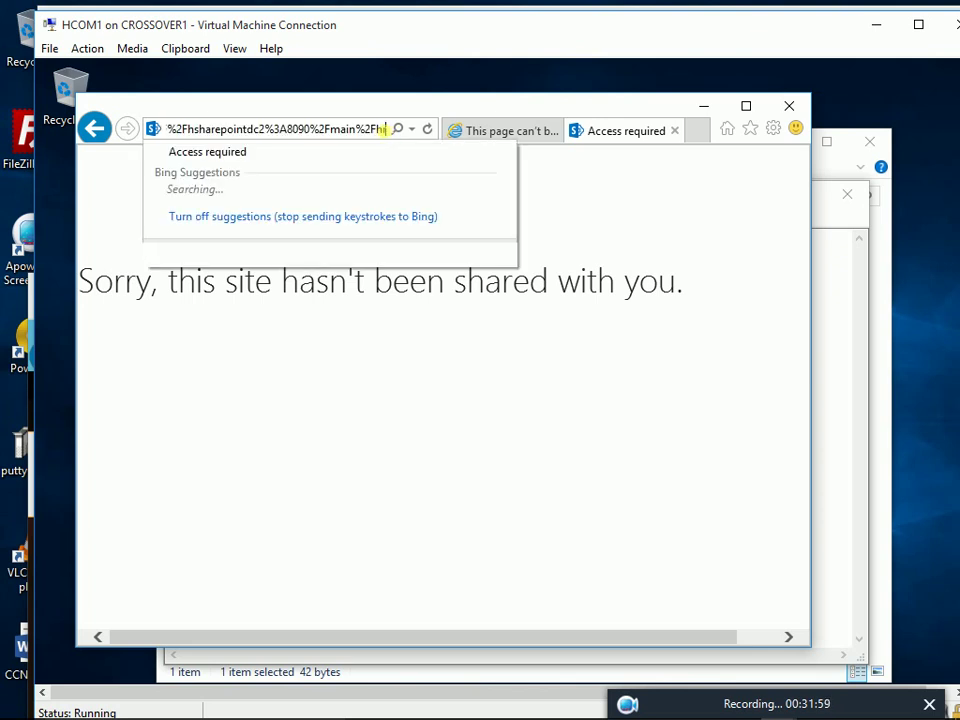
{"action": "type", "text": "r"}
{"action": "key", "text": "BackSpace"}
{"action": "key", "text": "BackSpace"}
{"action": "key", "text": "BackSpace"}
{"action": "key", "text": "BackSpace"}
{"action": "key", "text": "BackSpace"}
{"action": "key", "text": "BackSpace"}
{"action": "key", "text": "BackSpace"}
{"action": "key", "text": "BackSpace"}
{"action": "key", "text": "BackSpace"}
{"action": "key", "text": "BackSpace"}
{"action": "key", "text": "BackSpace"}
{"action": "key", "text": "BackSpace"}
{"action": "key", "text": "BackSpace"}
{"action": "key", "text": "BackSpace"}
{"action": "key", "text": "BackSpace"}
{"action": "key", "text": "BackSpace"}
{"action": "key", "text": "BackSpace"}
{"action": "key", "text": "BackSpace"}
{"action": "key", "text": "BackSpace"}
{"action": "key", "text": "BackSpace"}
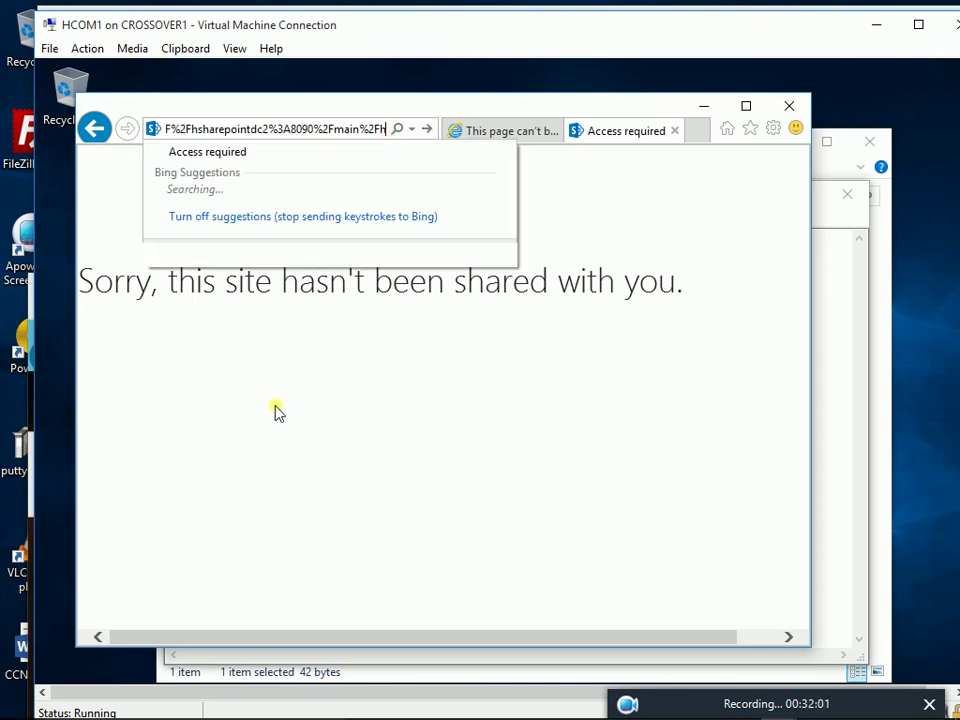
{"action": "key", "text": "BackSpace"}
{"action": "key", "text": "BackSpace"}
{"action": "key", "text": "BackSpace"}
{"action": "key", "text": "BackSpace"}
{"action": "key", "text": "BackSpace"}
{"action": "key", "text": "BackSpace"}
{"action": "key", "text": "BackSpace"}
{"action": "key", "text": "BackSpace"}
{"action": "key", "text": "BackSpace"}
{"action": "key", "text": "BackSpace"}
{"action": "key", "text": "BackSpace"}
{"action": "key", "text": "BackSpace"}
{"action": "key", "text": "BackSpace"}
{"action": "key", "text": "BackSpace"}
{"action": "key", "text": "BackSpace"}
{"action": "key", "text": "BackSpace"}
{"action": "key", "text": "BackSpace"}
{"action": "key", "text": "BackSpace"}
{"action": "key", "text": "BackSpace"}
{"action": "key", "text": "BackSpace"}
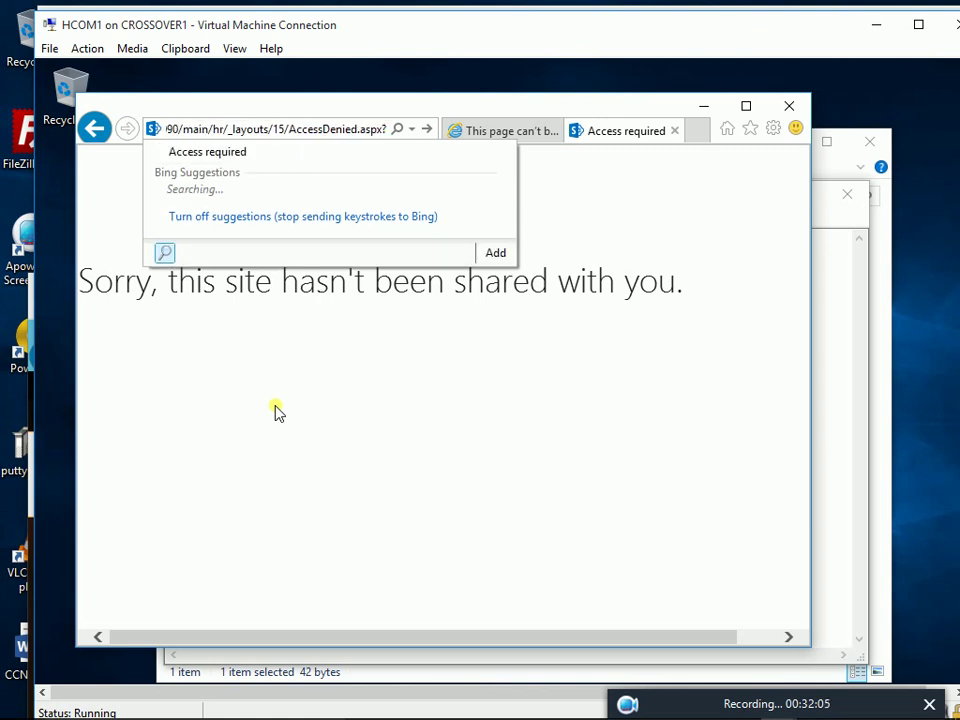
{"action": "key", "text": "BackSpace"}
{"action": "key", "text": "BackSpace"}
{"action": "key", "text": "BackSpace"}
{"action": "key", "text": "BackSpace"}
{"action": "key", "text": "BackSpace"}
{"action": "key", "text": "BackSpace"}
{"action": "key", "text": "BackSpace"}
{"action": "key", "text": "BackSpace"}
{"action": "key", "text": "BackSpace"}
{"action": "key", "text": "BackSpace"}
{"action": "key", "text": "BackSpace"}
{"action": "key", "text": "BackSpace"}
{"action": "key", "text": "BackSpace"}
{"action": "key", "text": "BackSpace"}
{"action": "key", "text": "BackSpace"}
{"action": "key", "text": "BackSpace"}
{"action": "key", "text": "BackSpace"}
{"action": "key", "text": "BackSpace"}
{"action": "key", "text": "BackSpace"}
{"action": "key", "text": "BackSpace"}
{"action": "key", "text": "BackSpace"}
{"action": "key", "text": "BackSpace"}
{"action": "key", "text": "BackSpace"}
{"action": "key", "text": "BackSpace"}
{"action": "key", "text": "BackSpace"}
{"action": "key", "text": "BackSpace"}
{"action": "key", "text": "BackSpace"}
{"action": "key", "text": "BackSpace"}
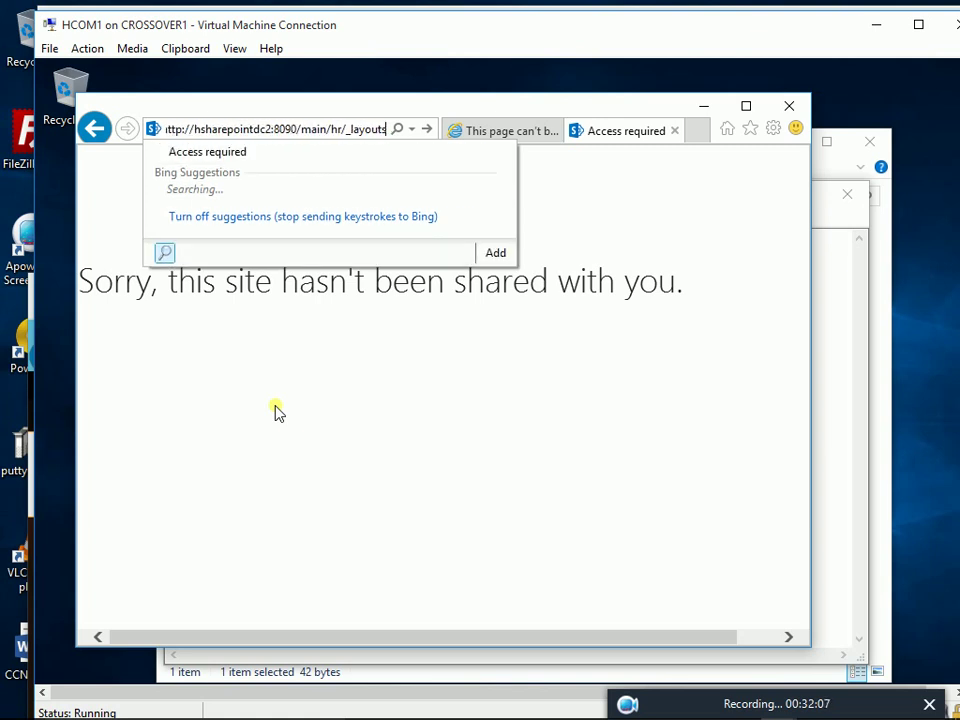
{"action": "key", "text": "BackSpace"}
{"action": "key", "text": "BackSpace"}
{"action": "key", "text": "BackSpace"}
{"action": "type", "text": "r"}
{"action": "key", "text": "Return"}
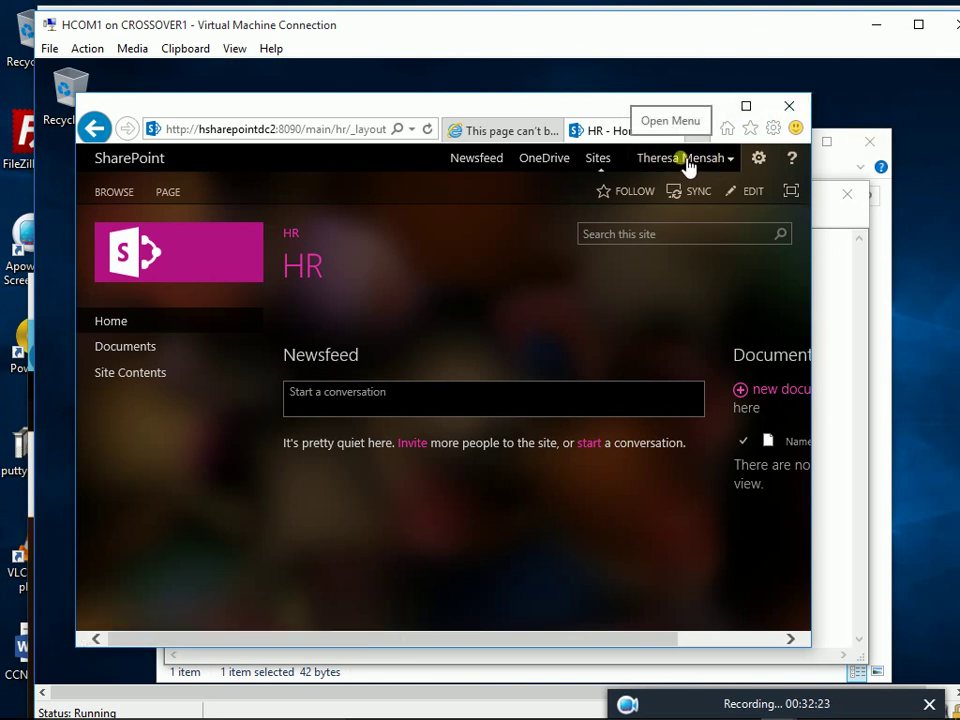
Maximize Internet Explorer and open the settings gear menu: Shared with, Edit page, Add a page, Site contents
{"action": "left_click", "coordinate": [746, 106]}
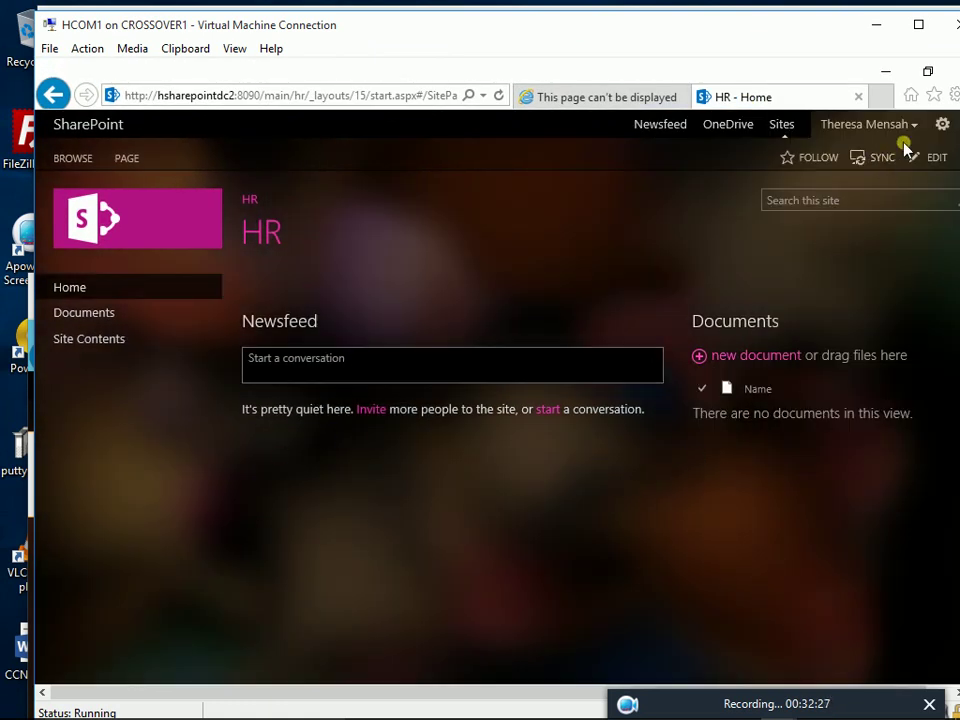
{"action": "left_click", "coordinate": [942, 127]}
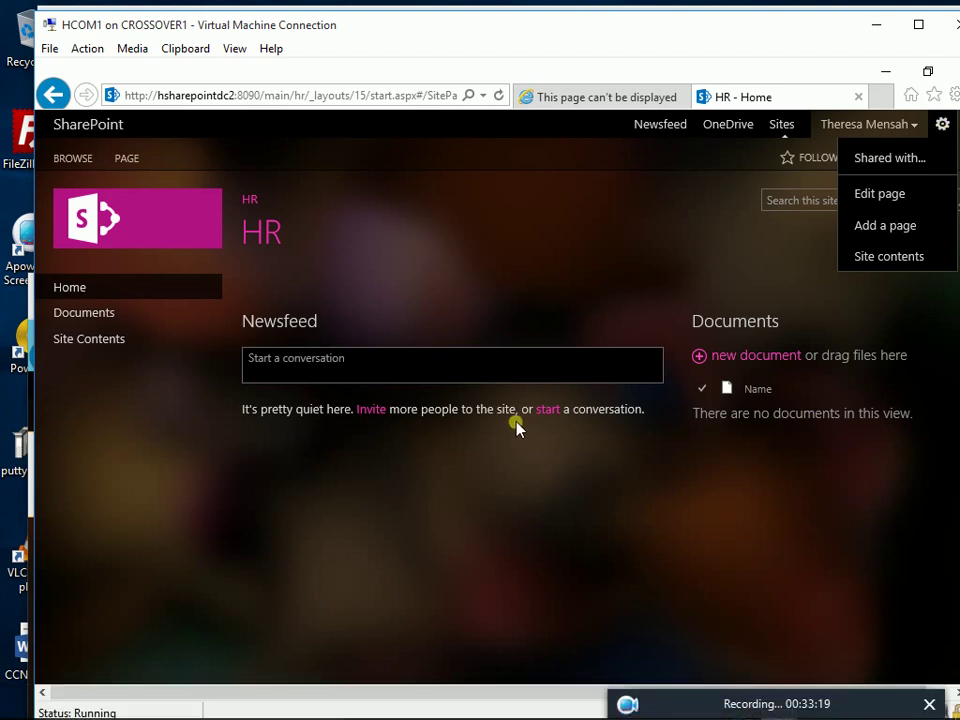
{"action": "mouse_move", "coordinate": [499, 654]}
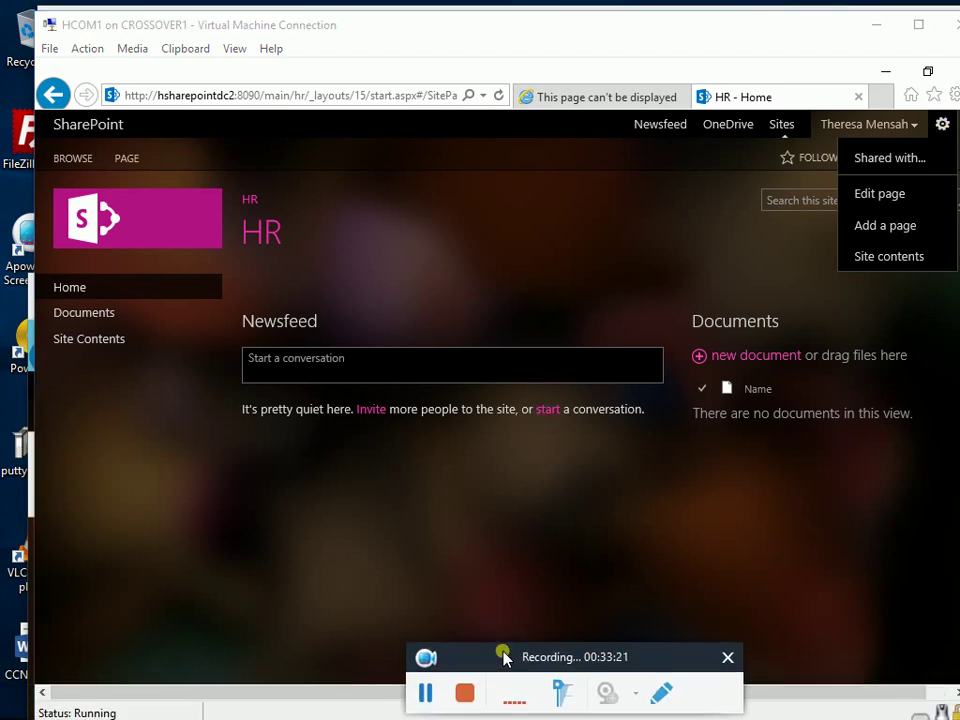